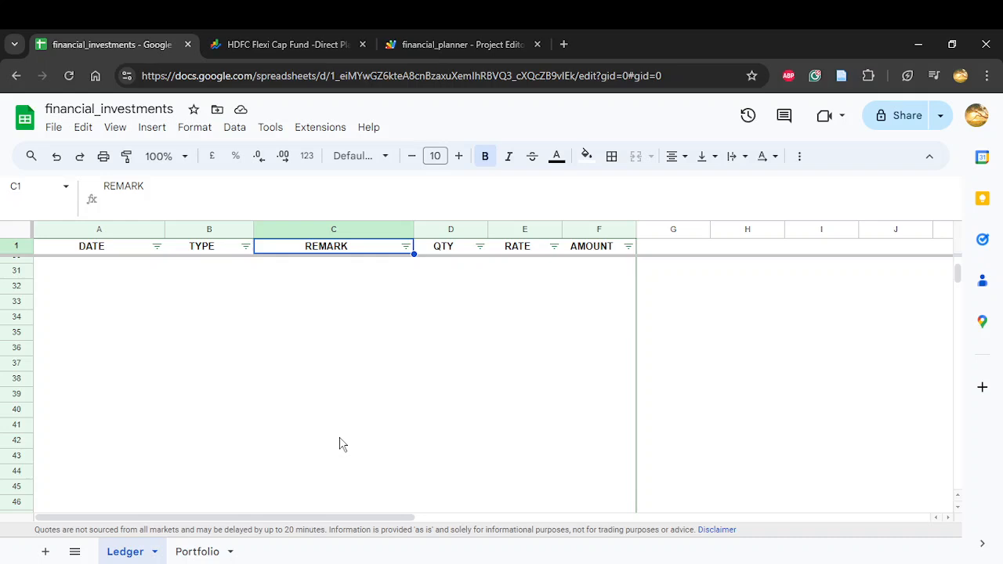
Step: Review the transaction dates in the Ledger sheet's DATE column, from the first entry to the last
{"action": "scroll", "coordinate": [339, 444], "scroll_direction": "up", "scroll_amount": 6}
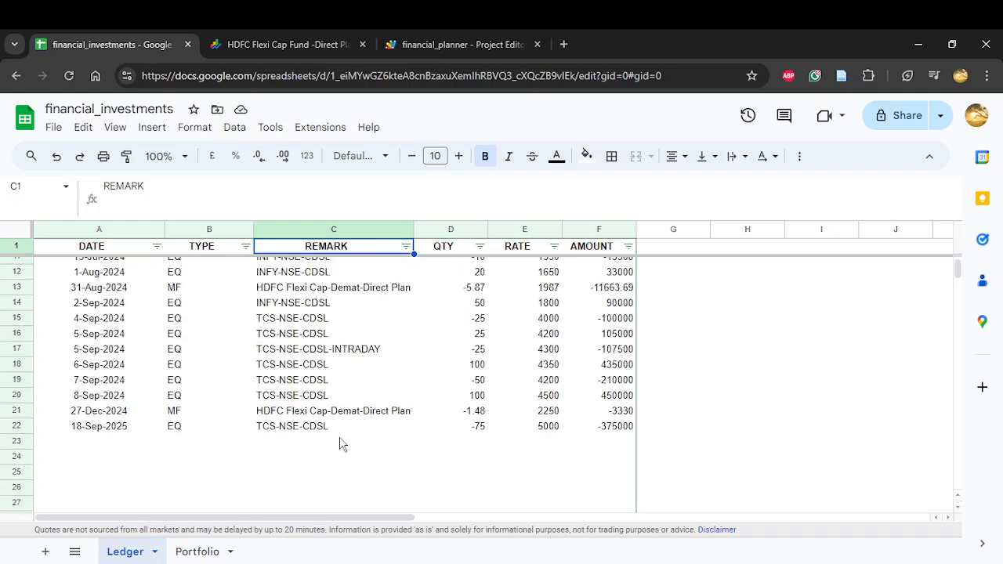
{"action": "scroll", "coordinate": [340, 444], "scroll_direction": "up", "scroll_amount": 3}
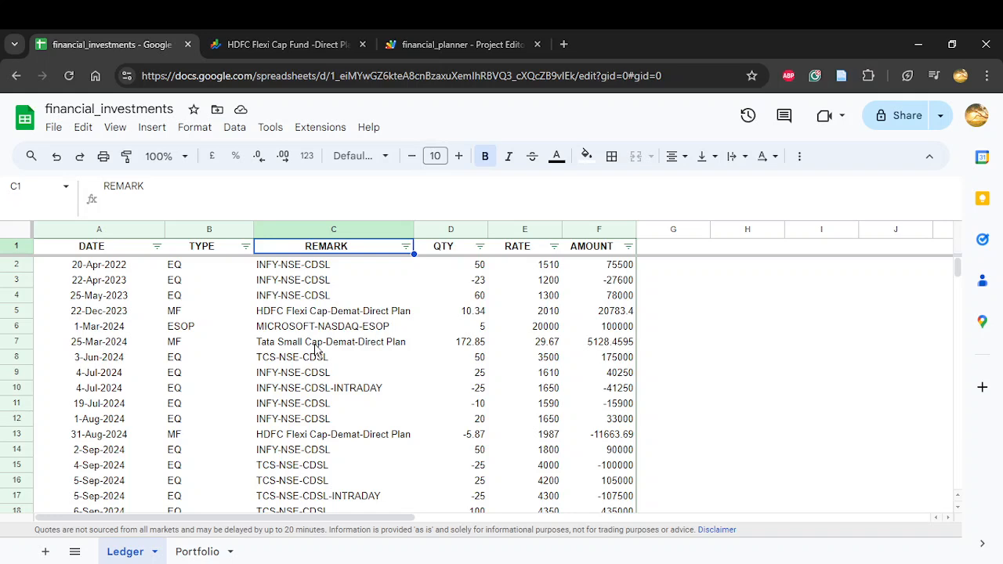
{"action": "left_click", "coordinate": [116, 270]}
{"action": "scroll", "coordinate": [109, 329], "scroll_direction": "down", "scroll_amount": 5}
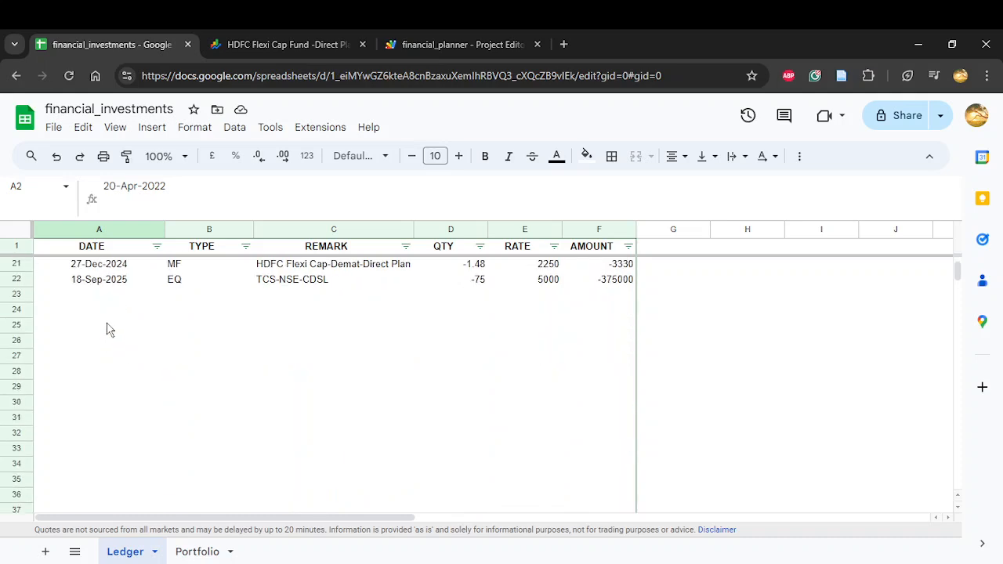
{"action": "left_click", "coordinate": [109, 285]}
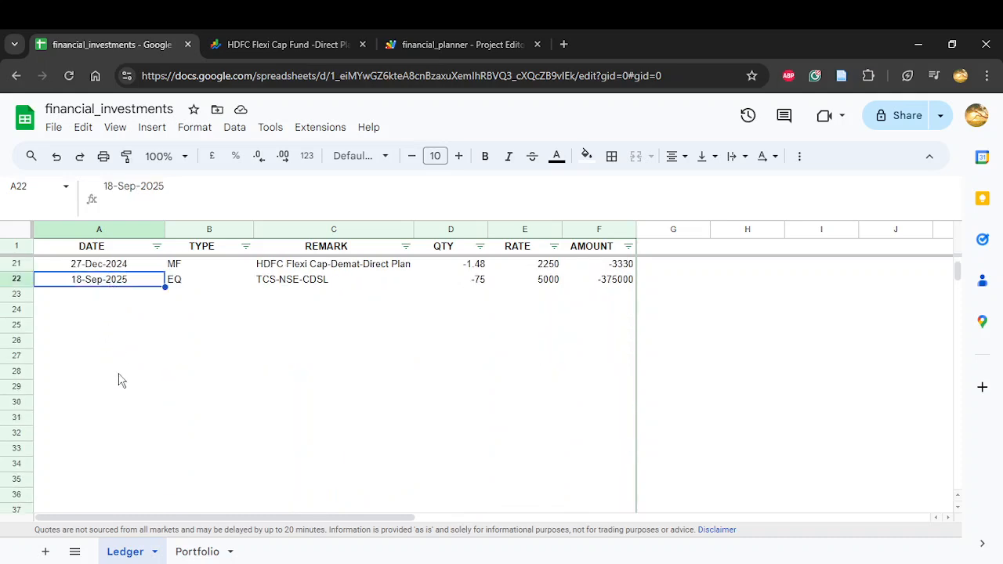
{"action": "scroll", "coordinate": [119, 381], "scroll_direction": "up", "scroll_amount": 5}
{"action": "left_click_drag", "start_coordinate": [107, 264], "coordinate": [107, 325]}
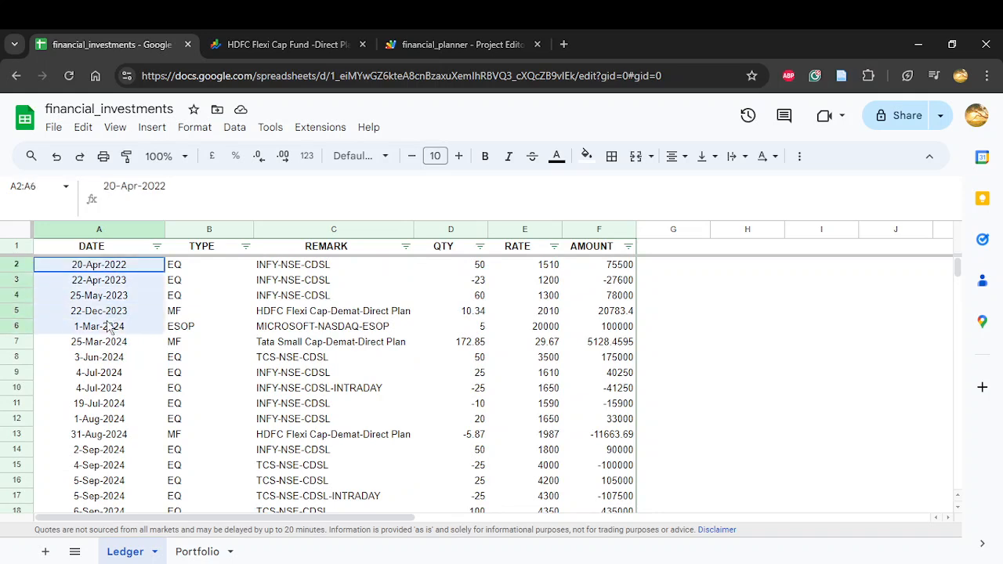
{"action": "left_click", "coordinate": [122, 375]}
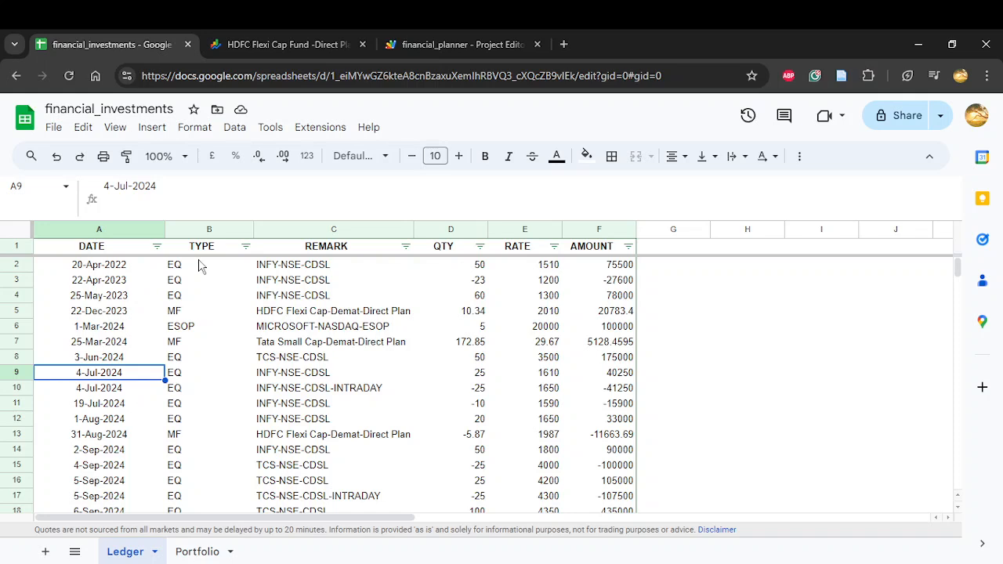
Step: Examine the Ledger's TYPE, REMARK and QTY entries, and inspect the formula in the first AMOUNT cell
{"action": "left_click_drag", "start_coordinate": [198, 267], "coordinate": [202, 307]}
{"action": "left_click", "coordinate": [195, 314]}
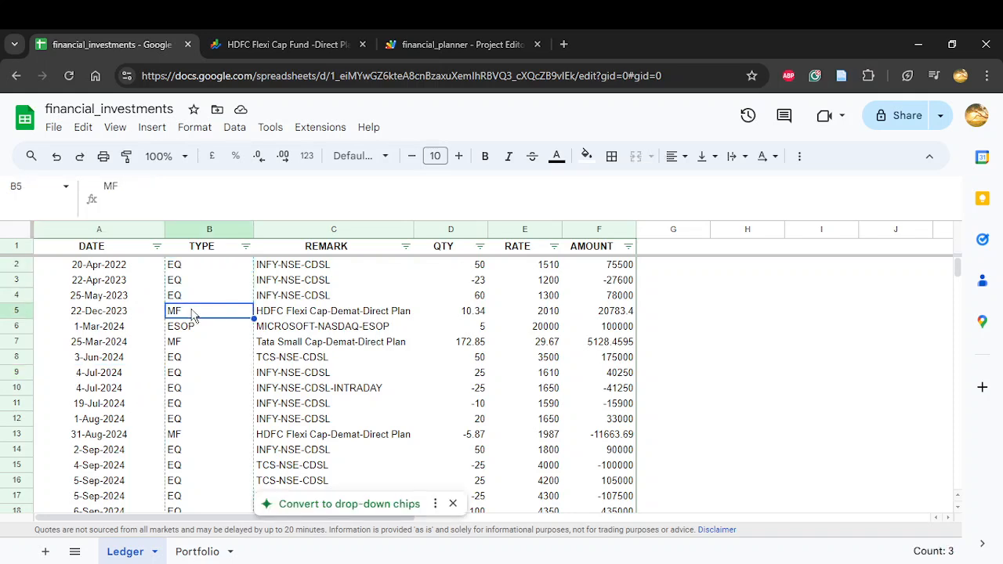
{"action": "left_click", "coordinate": [195, 331]}
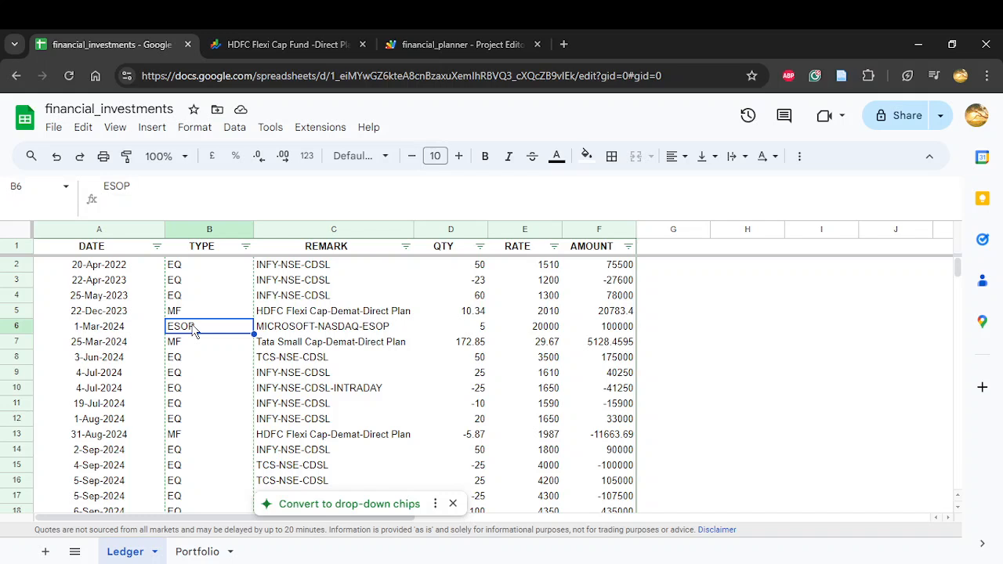
{"action": "left_click", "coordinate": [296, 266]}
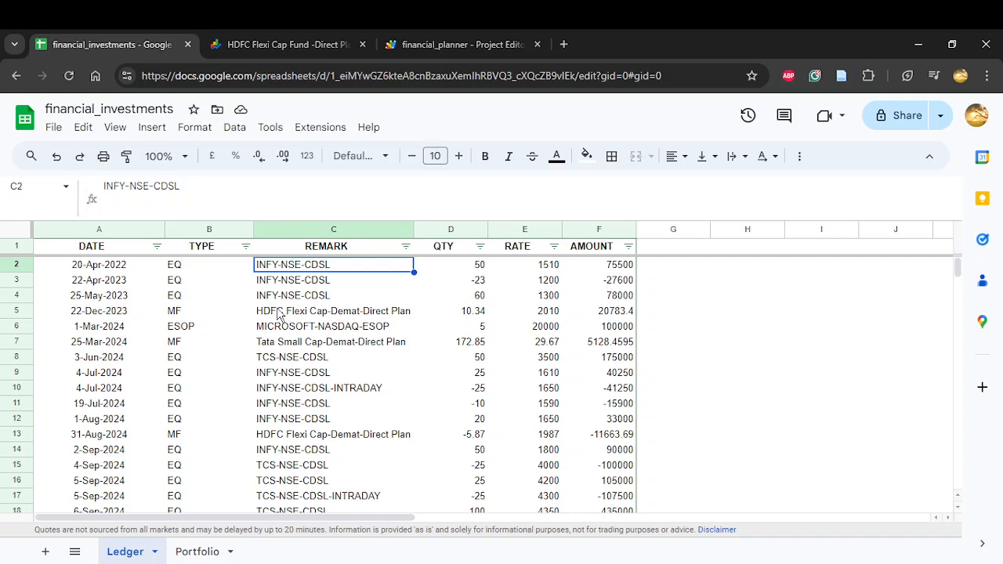
{"action": "left_click", "coordinate": [467, 283]}
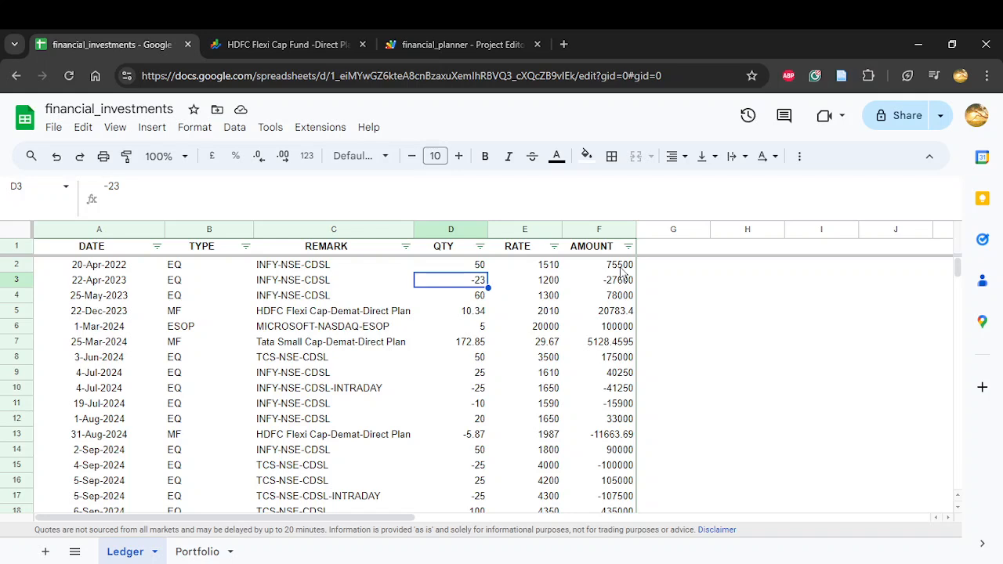
{"action": "left_click", "coordinate": [593, 268]}
{"action": "double_click", "coordinate": [594, 266]}
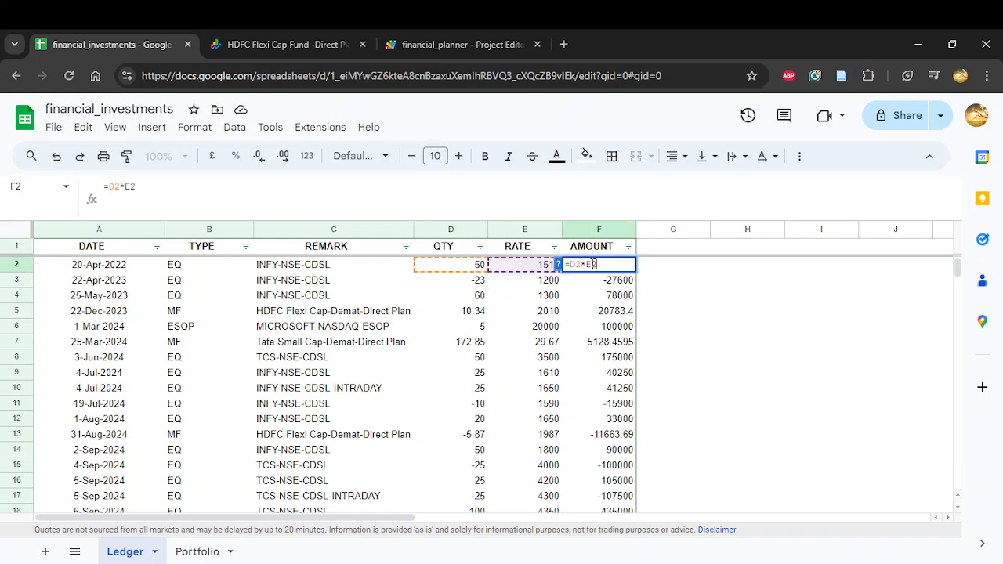
{"action": "key", "text": "Escape"}
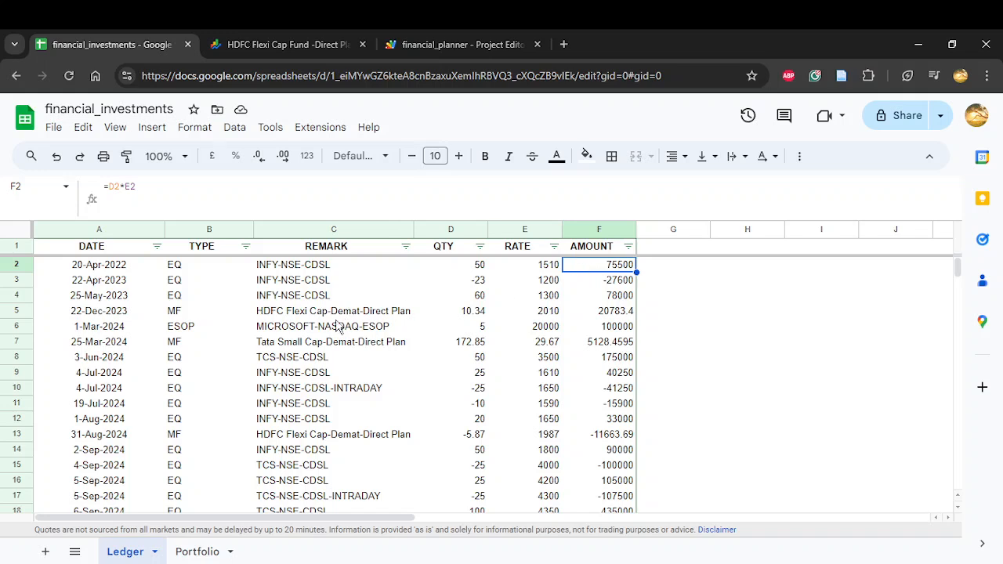
Step: Examine how the Ledger records the INFY intraday sale in row 10, checking its quantity and remark
{"action": "scroll", "coordinate": [322, 429], "scroll_direction": "down", "scroll_amount": 1}
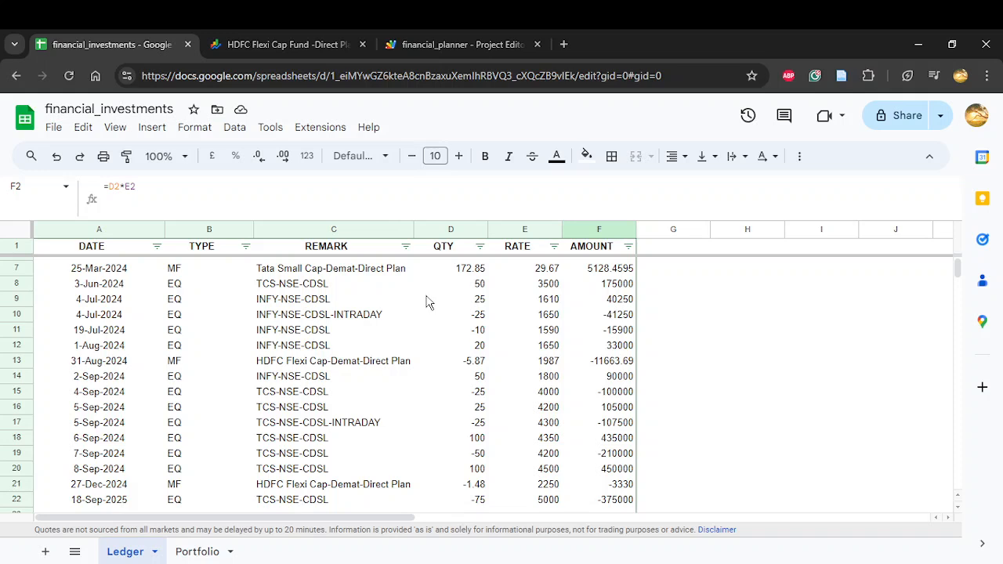
{"action": "left_click", "coordinate": [484, 315]}
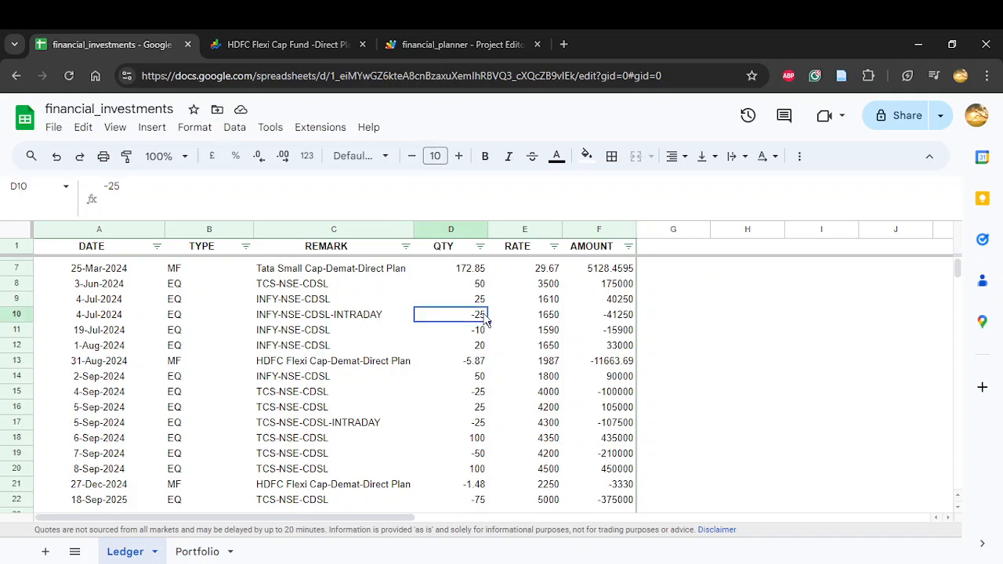
{"action": "left_click", "coordinate": [363, 320]}
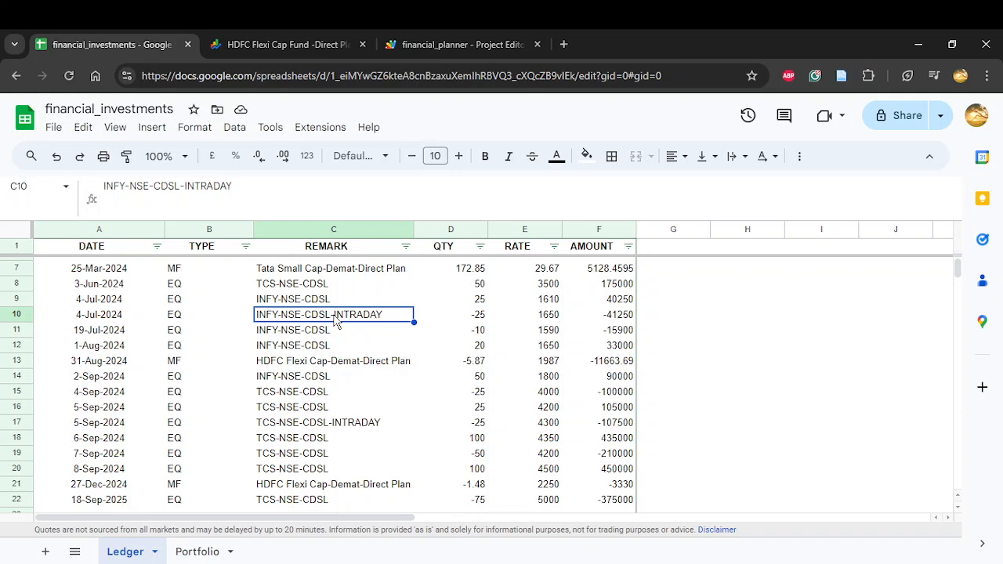
{"action": "scroll", "coordinate": [335, 320], "scroll_direction": "down", "scroll_amount": 1}
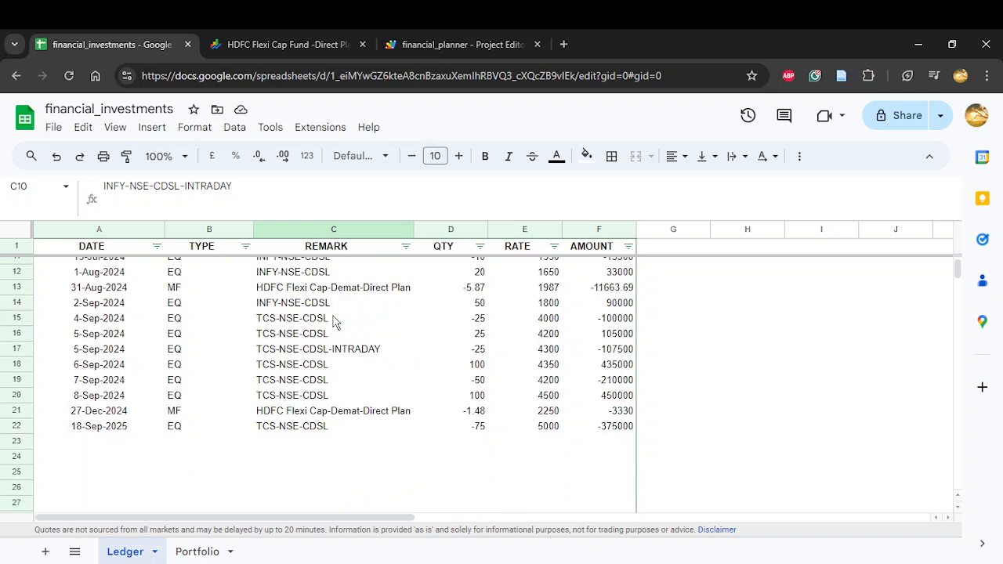
Step: Examine the Portfolio sheet's date range, TYPE and STOCK NAME columns, comparing the stock names with the Ledger remarks
{"action": "left_click", "coordinate": [213, 552]}
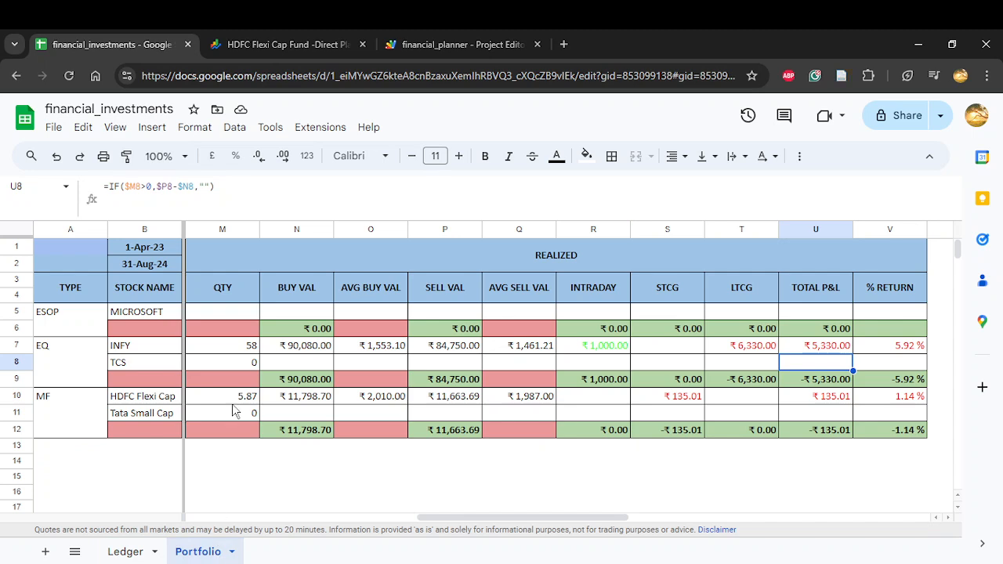
{"action": "scroll", "coordinate": [325, 390], "scroll_direction": "left", "scroll_amount": 5}
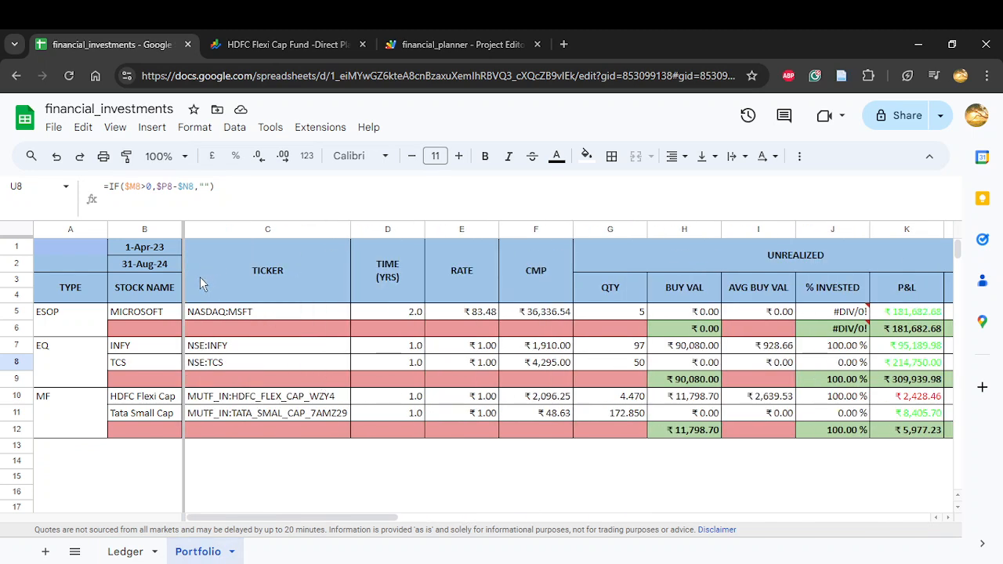
{"action": "left_click", "coordinate": [142, 250]}
{"action": "left_click", "coordinate": [141, 266]}
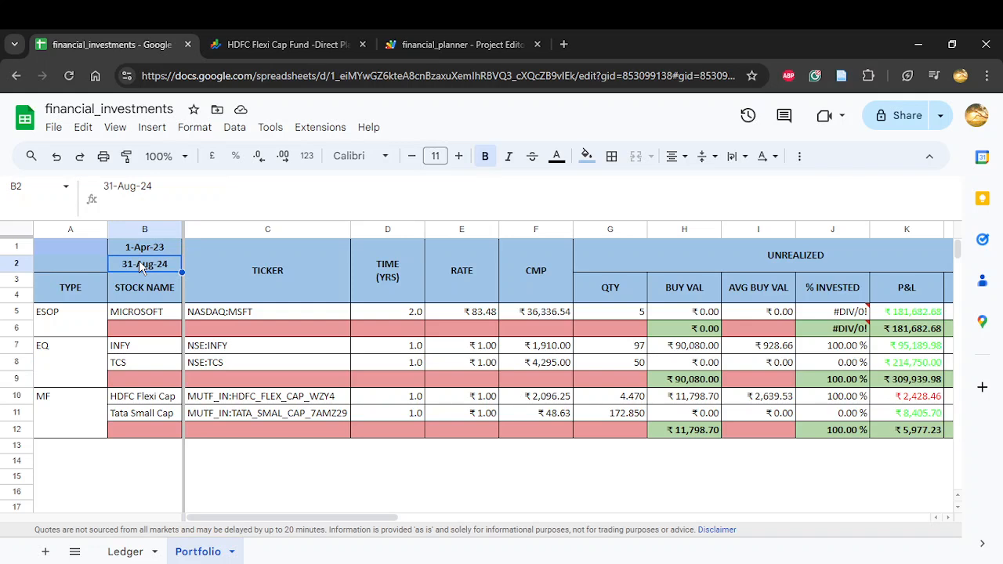
{"action": "left_click", "coordinate": [68, 287]}
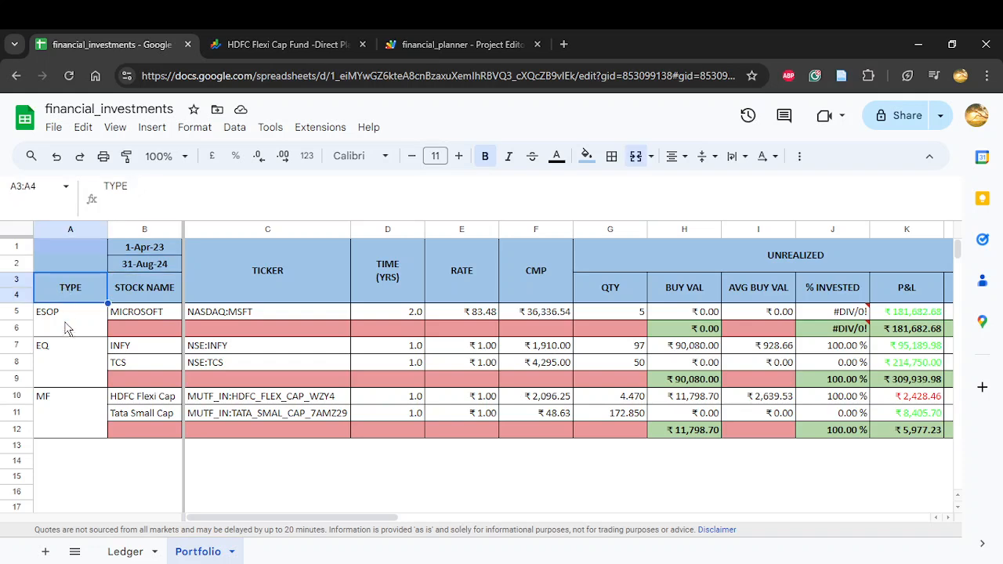
{"action": "left_click", "coordinate": [134, 290]}
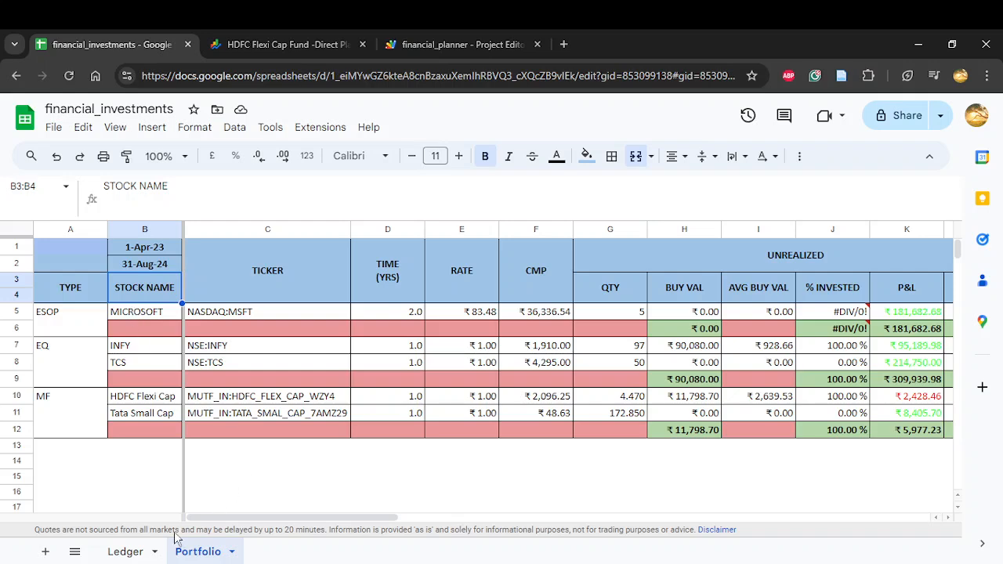
{"action": "left_click", "coordinate": [145, 554]}
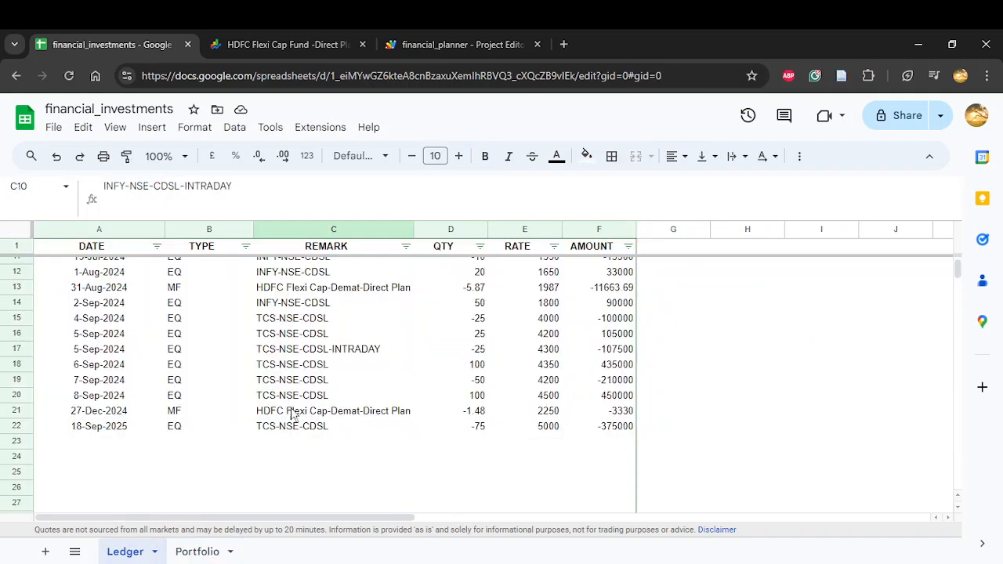
{"action": "left_click", "coordinate": [200, 551]}
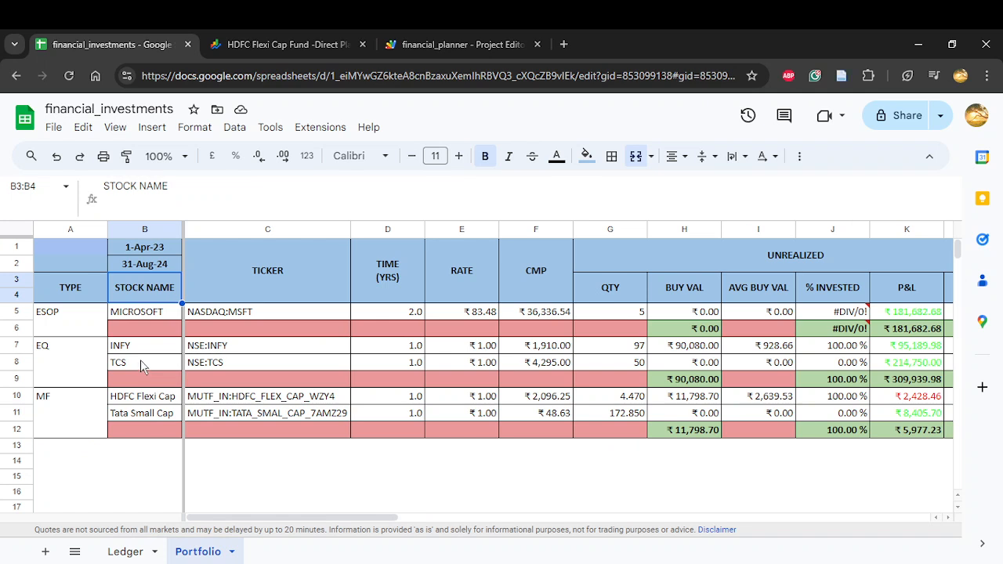
Step: For the TICKER column, switch to Google Finance, look up "microsoft" and check the NASDAQ listing's symbol and exchange codes
{"action": "left_click", "coordinate": [303, 271]}
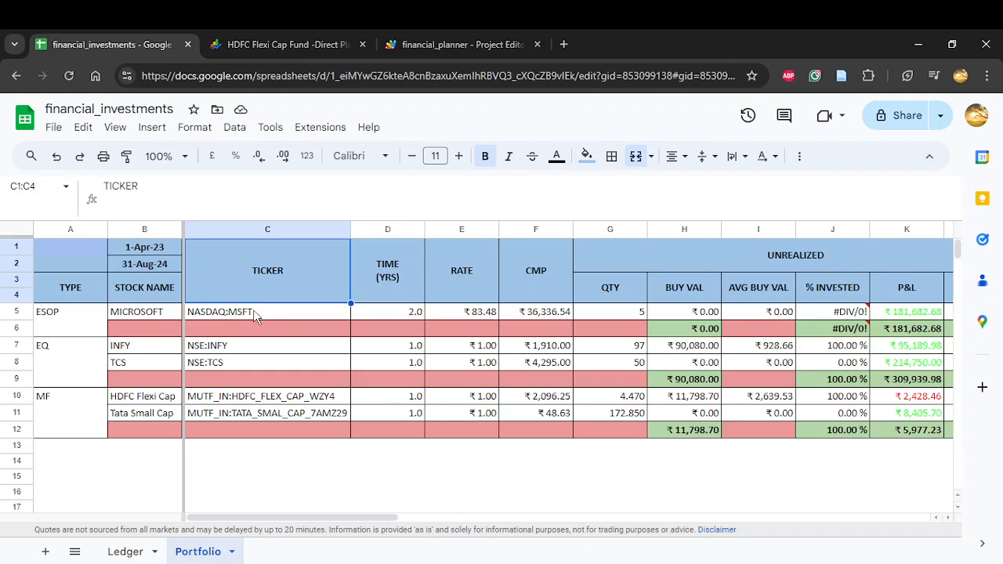
{"action": "left_click", "coordinate": [268, 50]}
{"action": "left_click", "coordinate": [34, 331]}
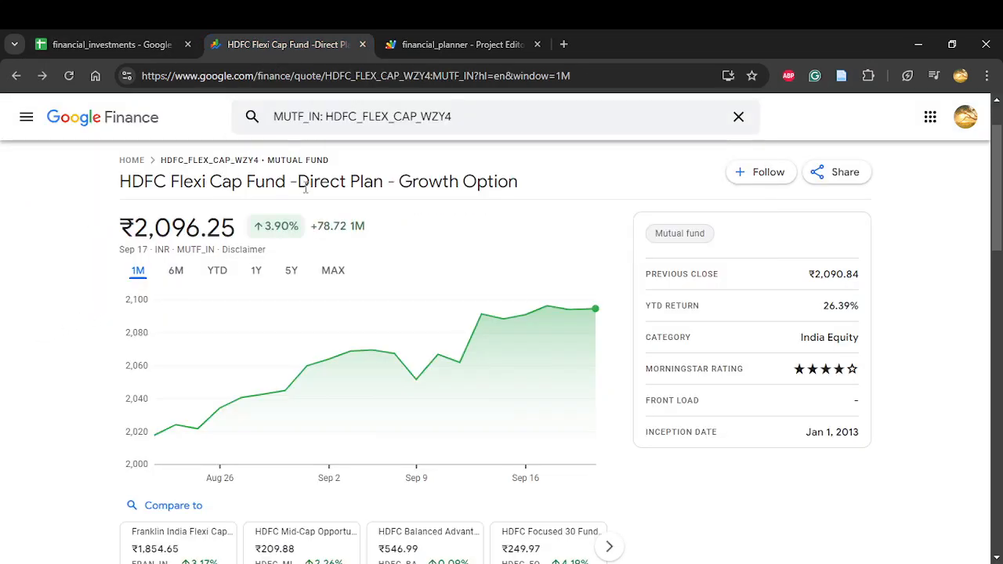
{"action": "left_click", "coordinate": [298, 116]}
{"action": "type", "text": "m"}
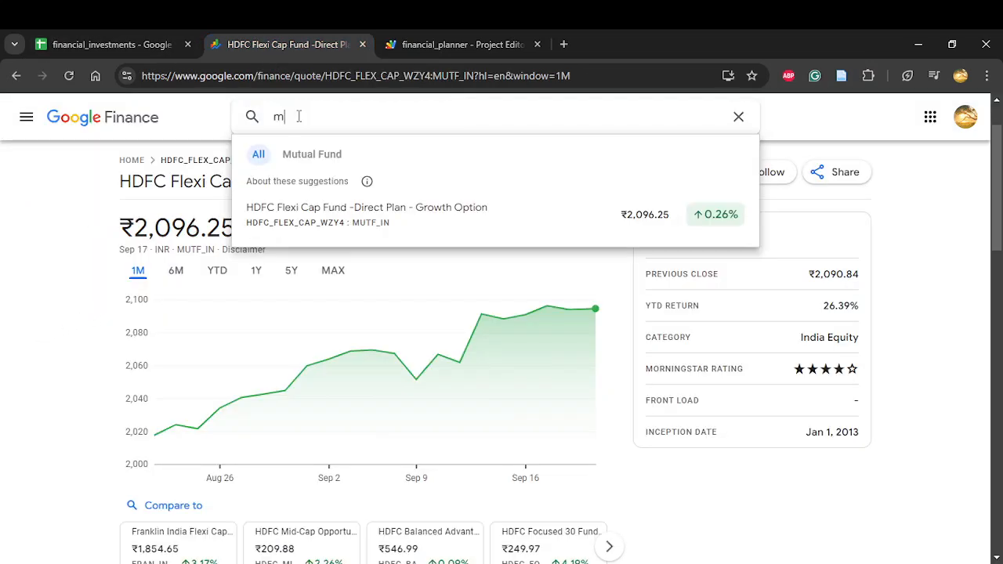
{"action": "type", "text": "icrosoft"}
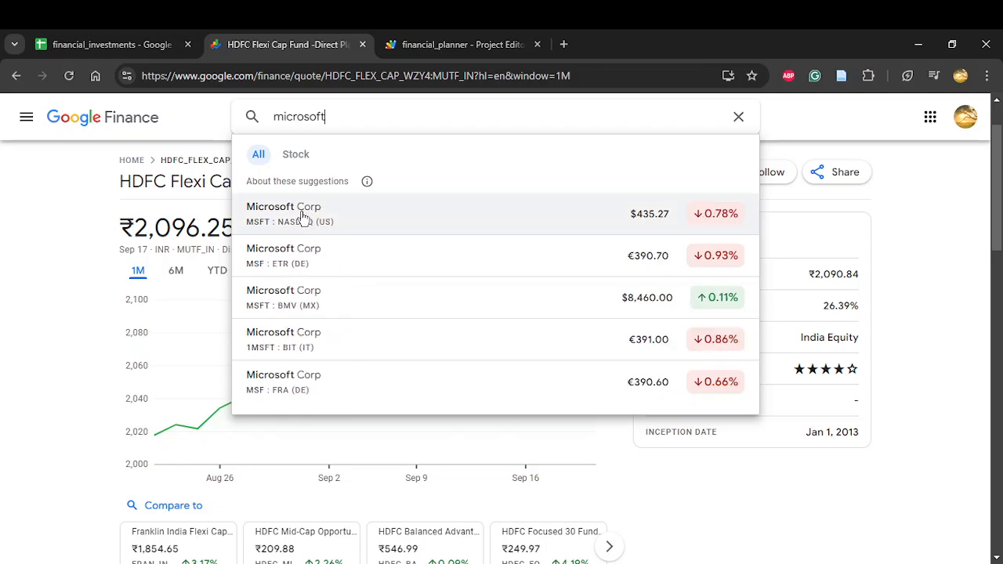
{"action": "left_click", "coordinate": [303, 216]}
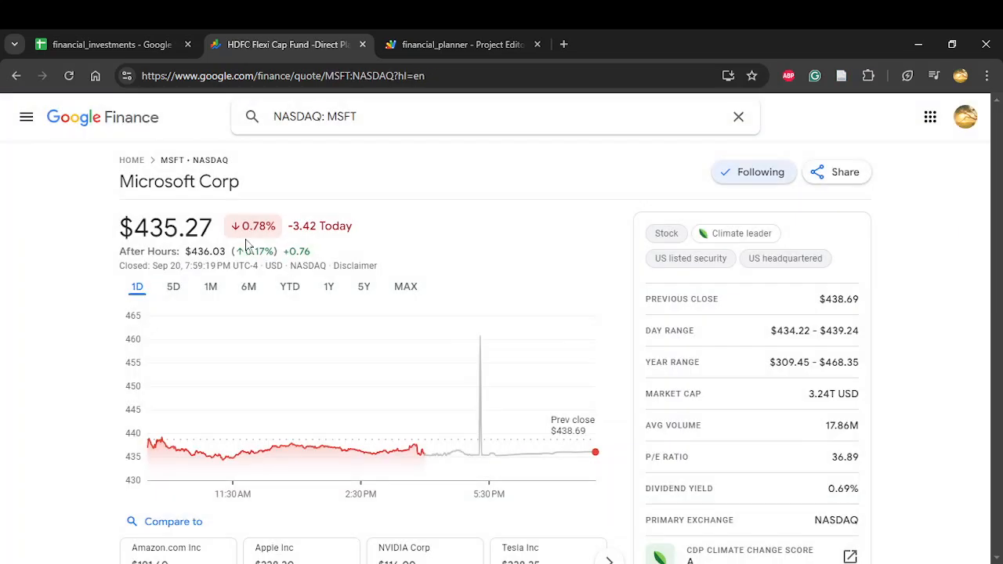
{"action": "double_click", "coordinate": [177, 233]}
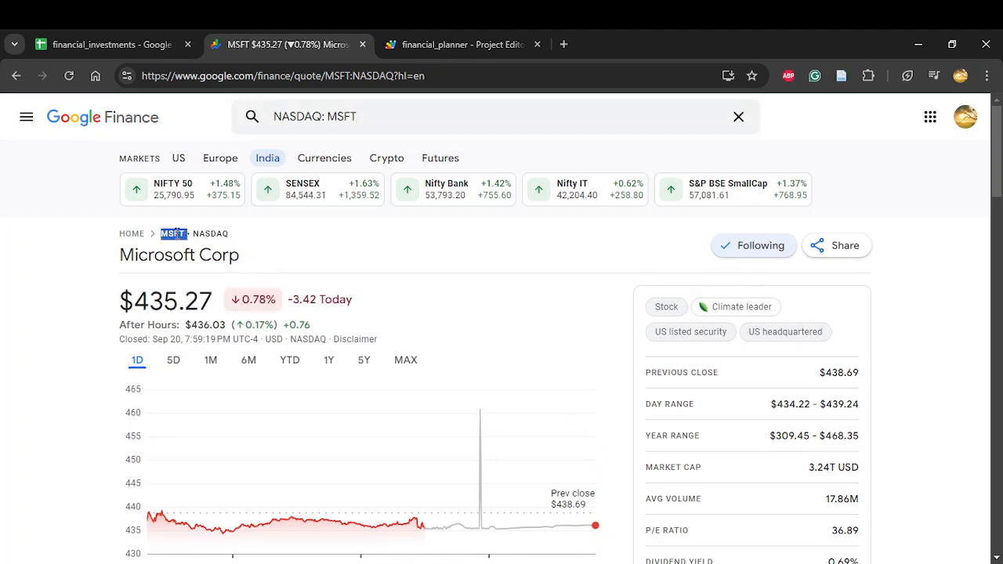
{"action": "double_click", "coordinate": [210, 235]}
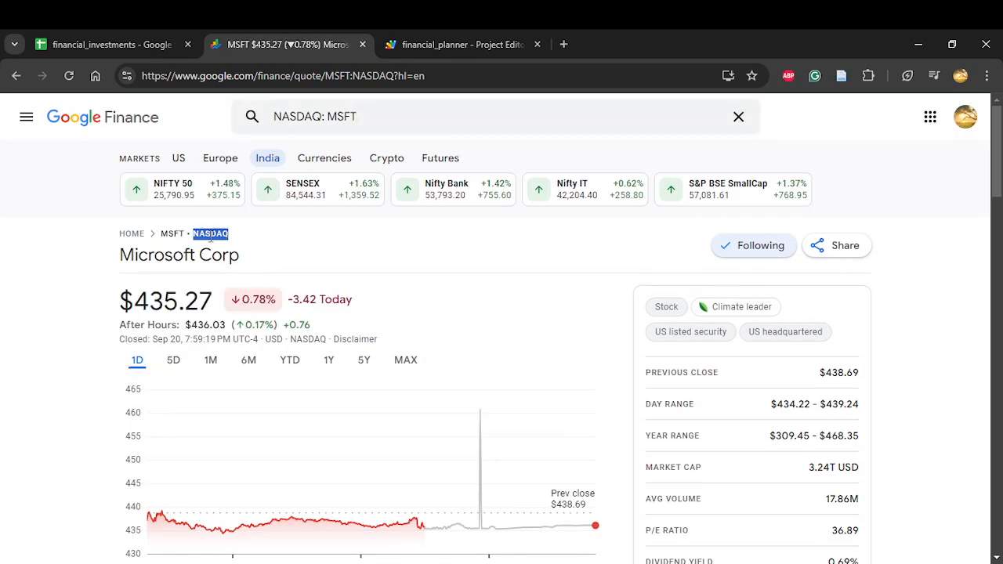
Step: For the HDFC Flexi Cap row in the Portfolio sheet, search Google Finance for "hdfc flexi cap" and open the Direct Plan - Growth Option fund
{"action": "left_click", "coordinate": [126, 47]}
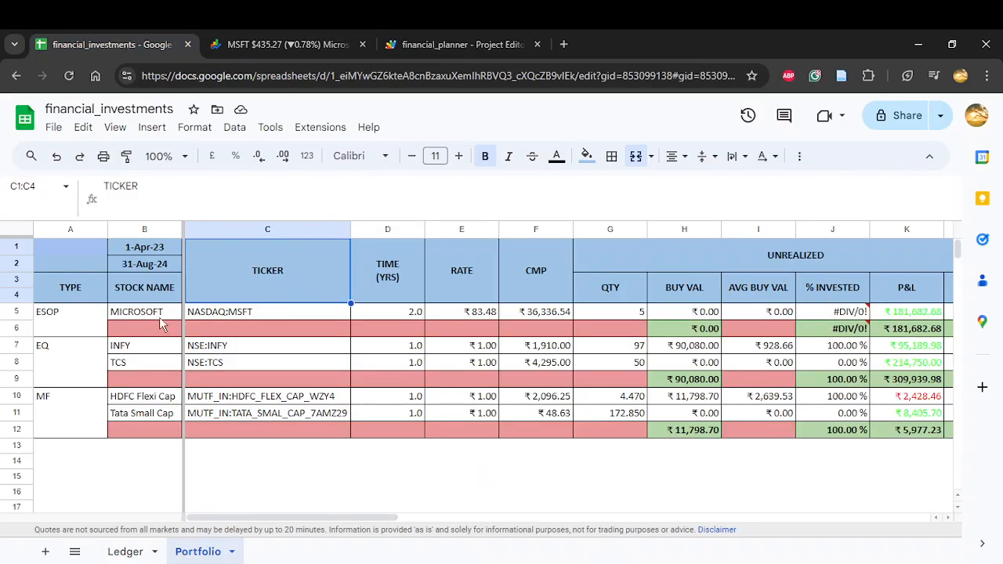
{"action": "left_click", "coordinate": [173, 398]}
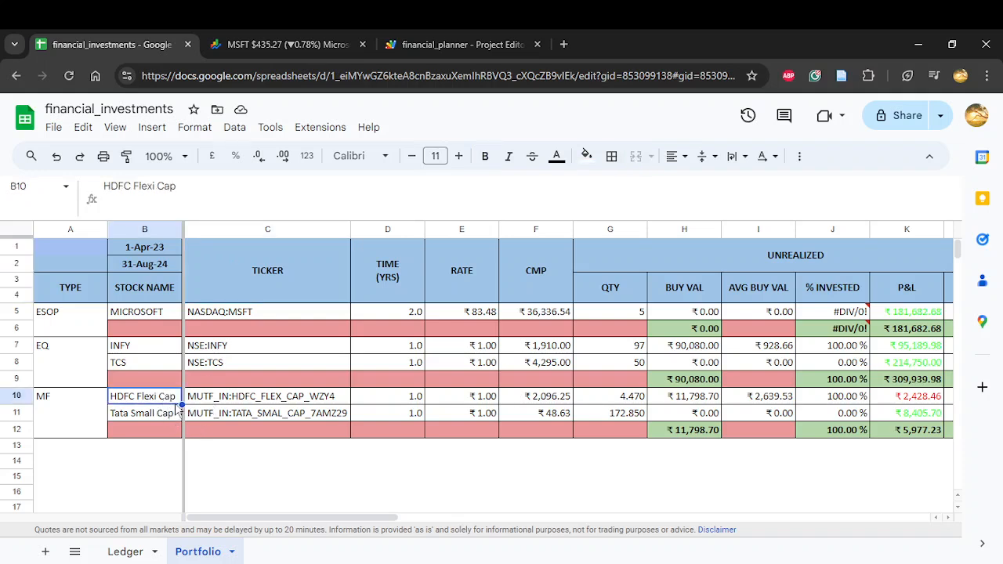
{"action": "left_click", "coordinate": [290, 48]}
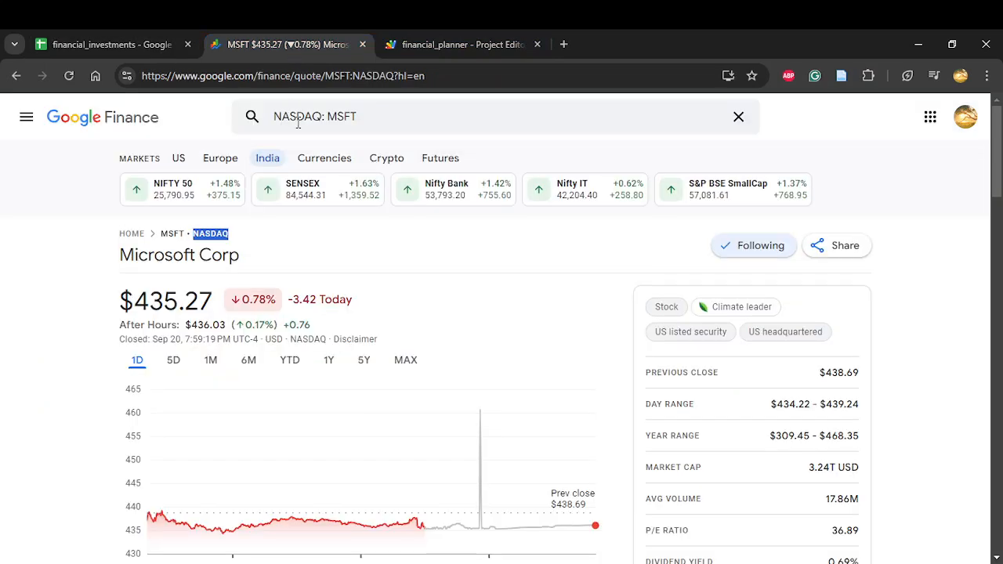
{"action": "left_click_drag", "start_coordinate": [374, 119], "coordinate": [274, 108]}
{"action": "type", "text": "hdfc"}
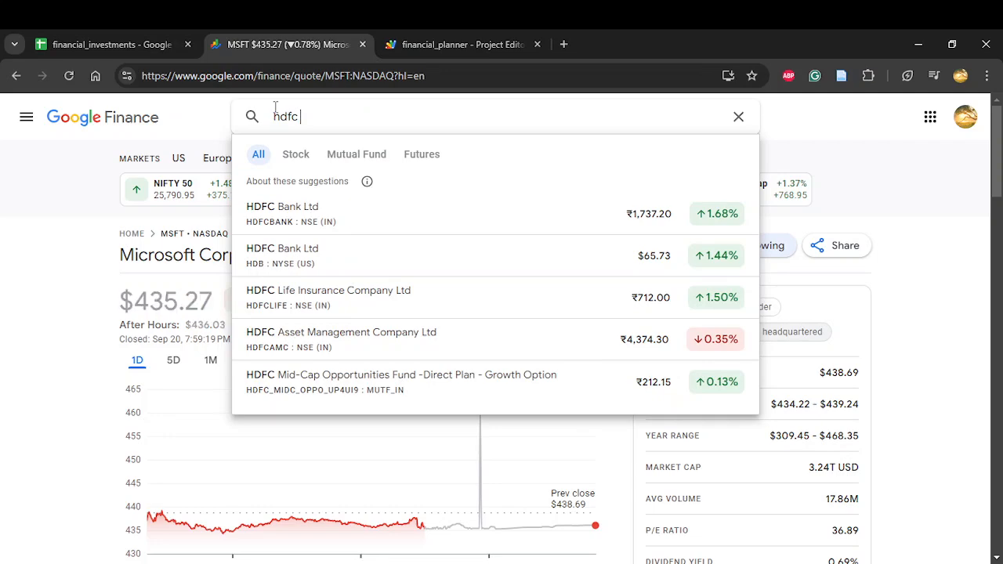
{"action": "type", "text": " flexi cap"}
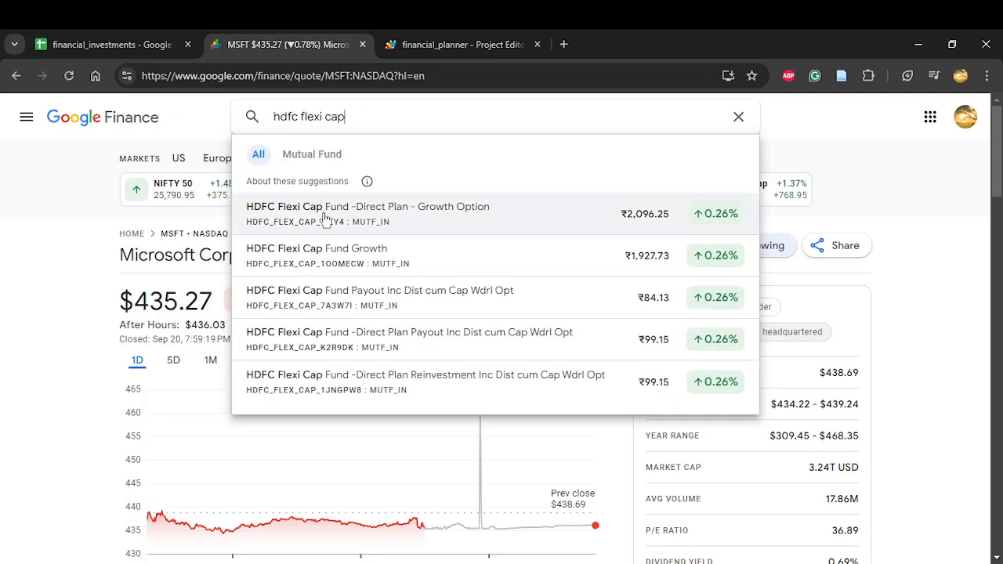
{"action": "left_click", "coordinate": [325, 219]}
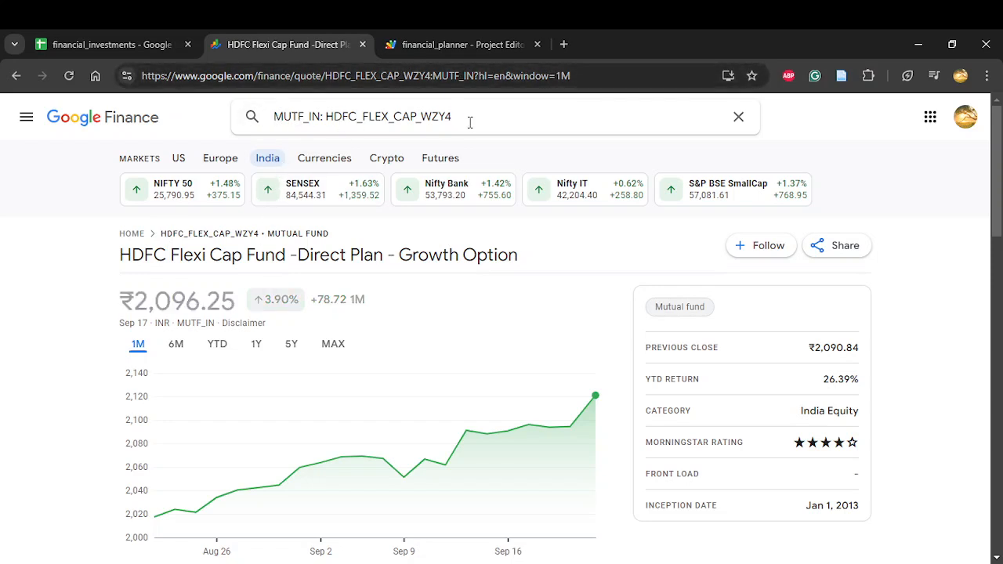
Step: Compare the mutual fund tickers in C10 and C11 of the Portfolio sheet with the HDFC Flexi Cap fund's code in Google Finance
{"action": "left_click", "coordinate": [127, 43]}
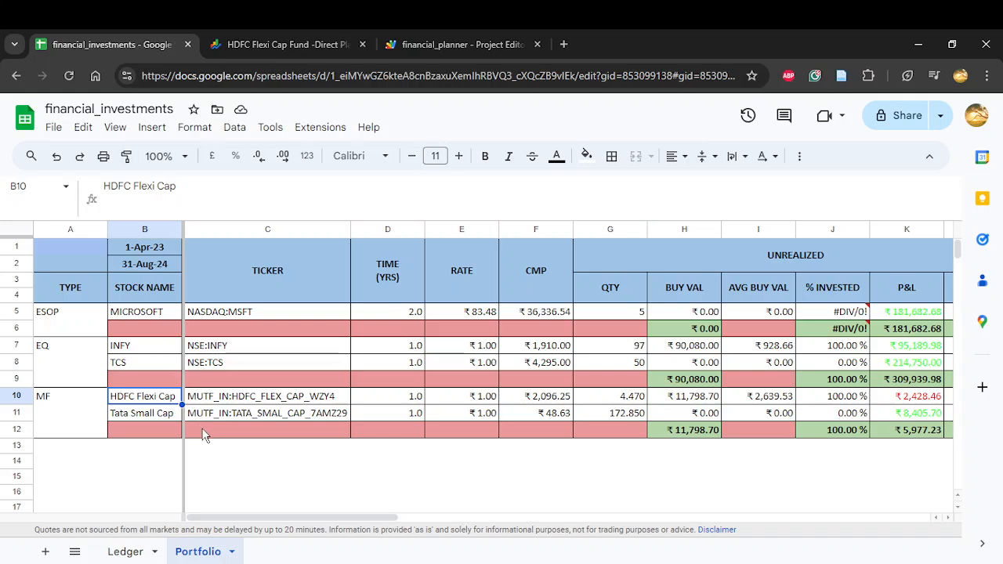
{"action": "left_click", "coordinate": [235, 400]}
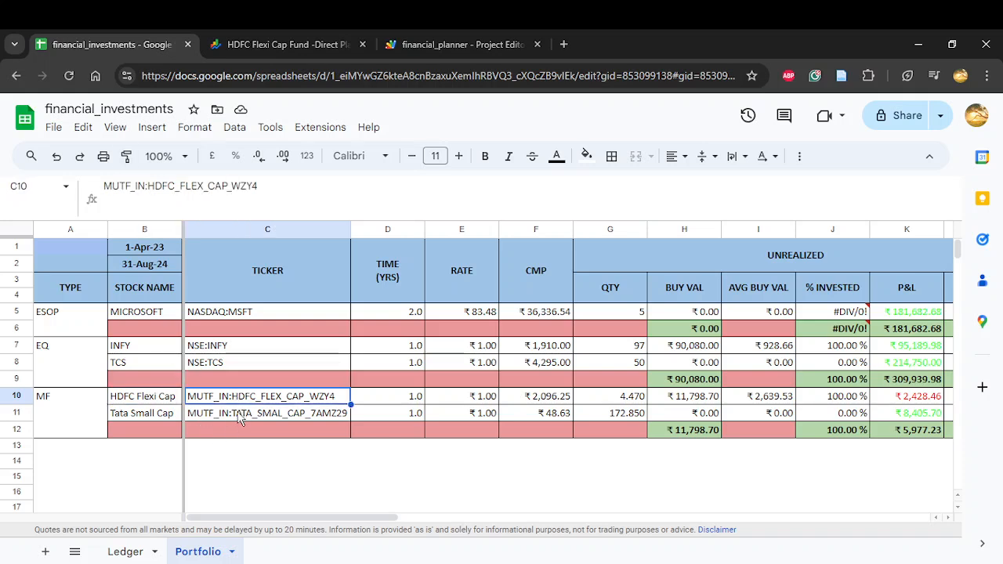
{"action": "left_click", "coordinate": [242, 418]}
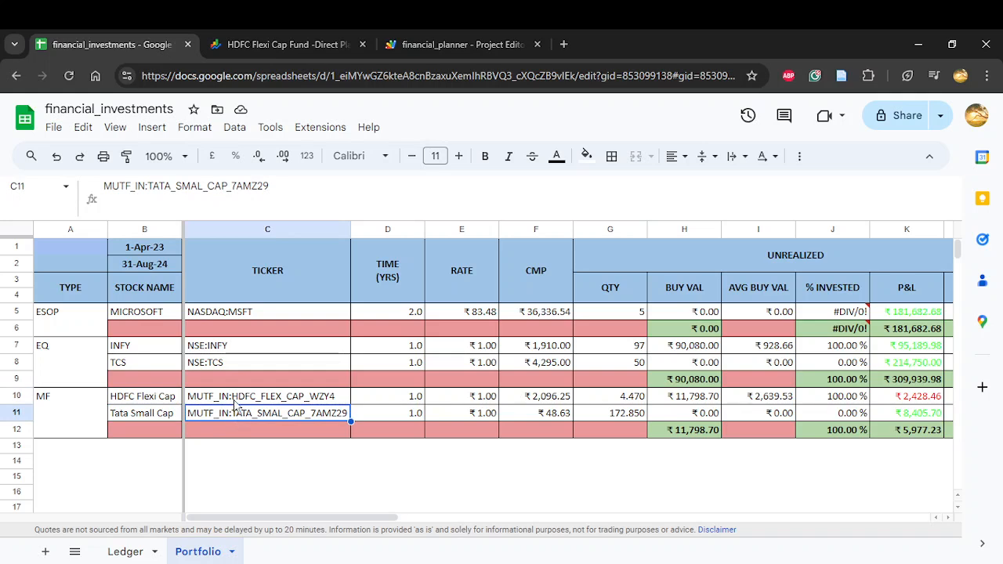
{"action": "left_click", "coordinate": [233, 398]}
{"action": "double_click", "coordinate": [234, 398]}
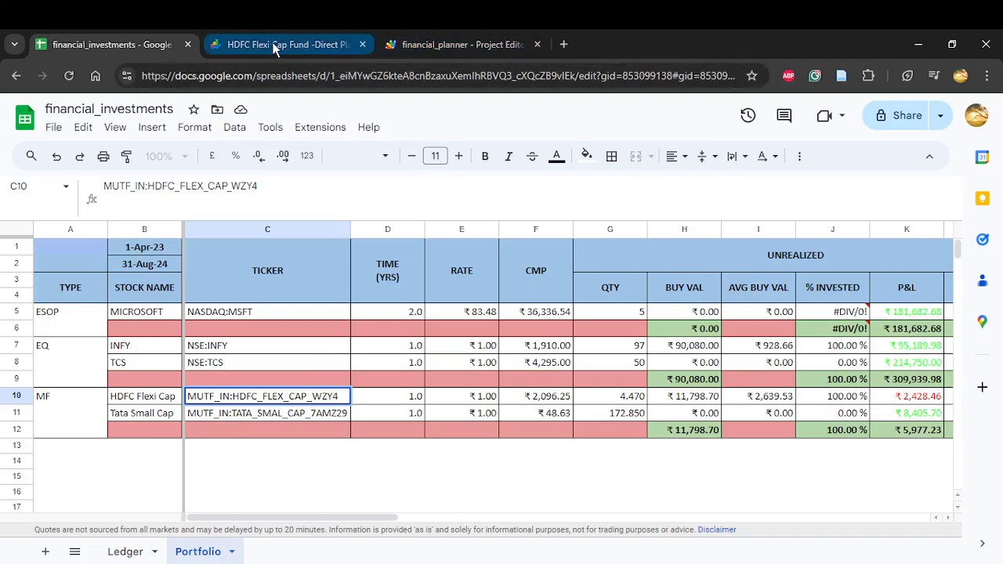
{"action": "left_click", "coordinate": [311, 47]}
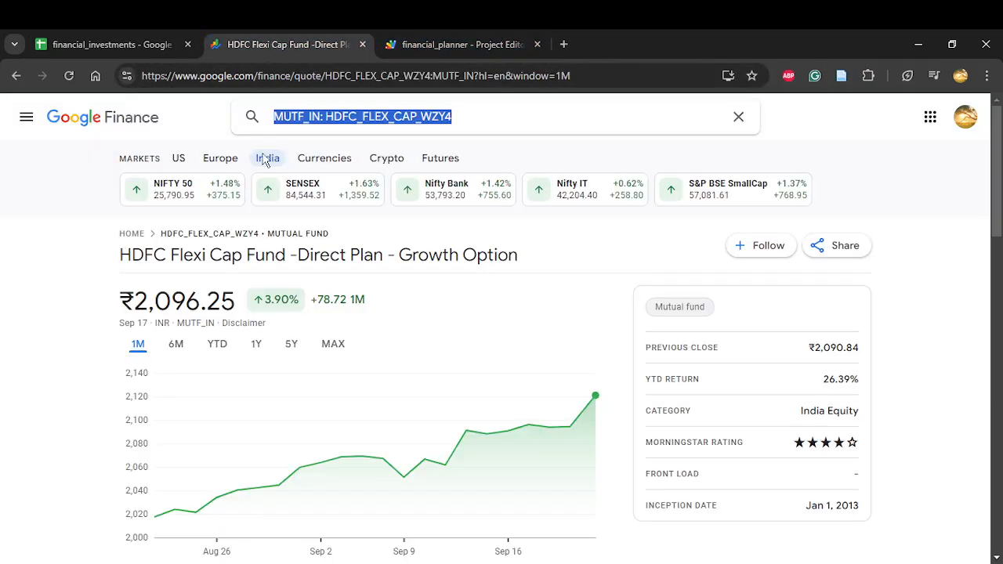
{"action": "left_click", "coordinate": [328, 116]}
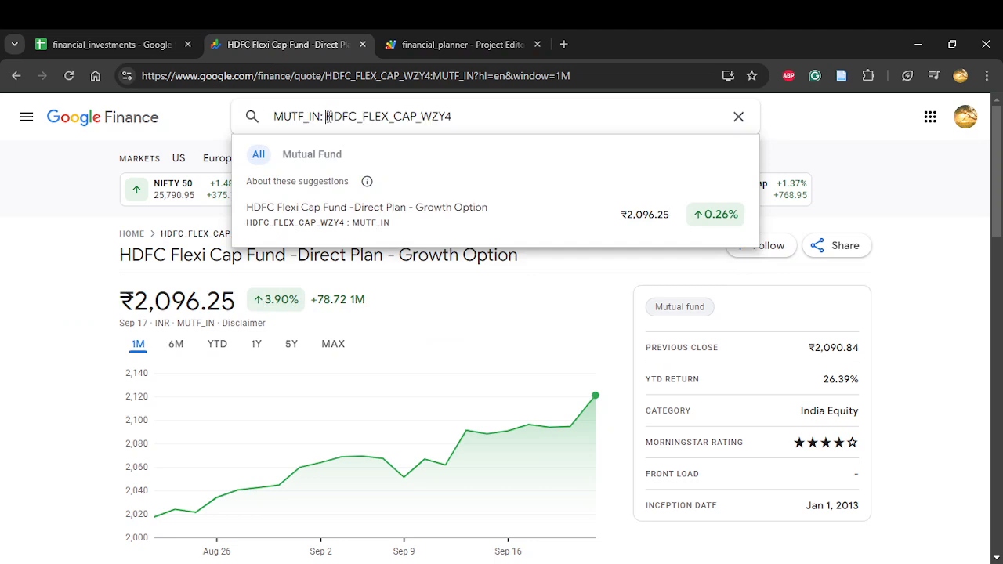
Step: Return to the Portfolio sheet and examine the TIME (YRS) and RATE columns, inspecting the Microsoft row's rate formula and the INFY rate
{"action": "left_click", "coordinate": [121, 44]}
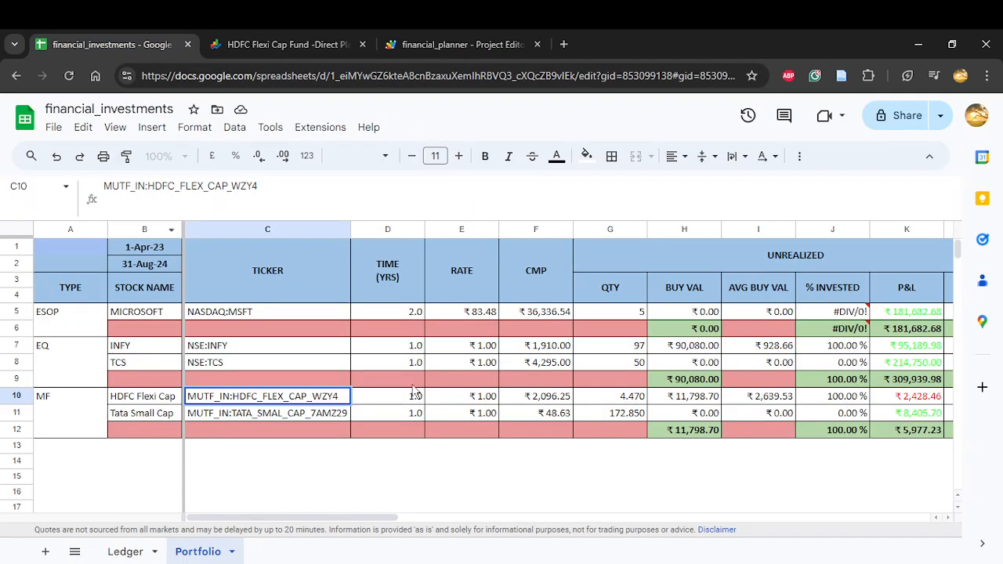
{"action": "left_click", "coordinate": [398, 292]}
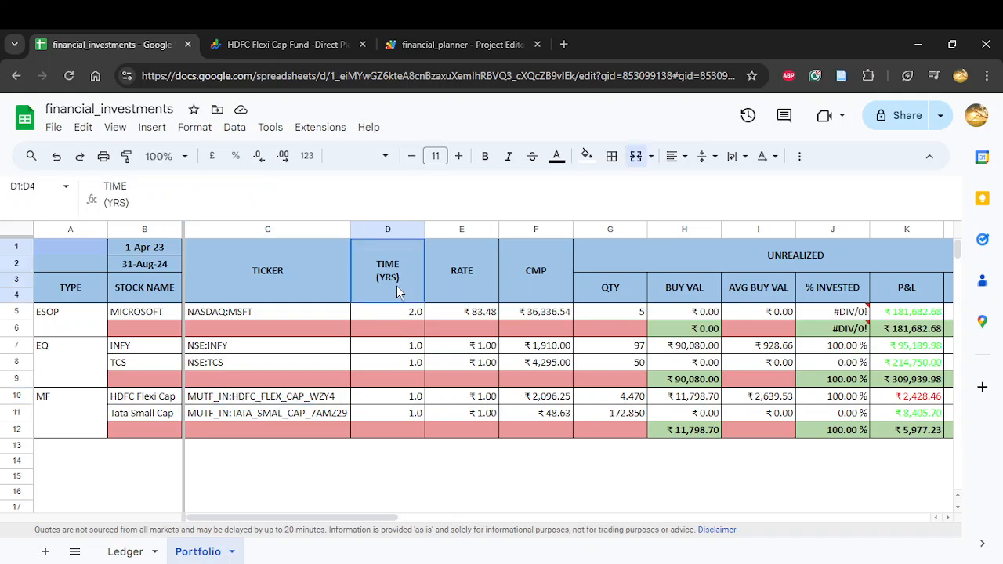
{"action": "left_click", "coordinate": [398, 314]}
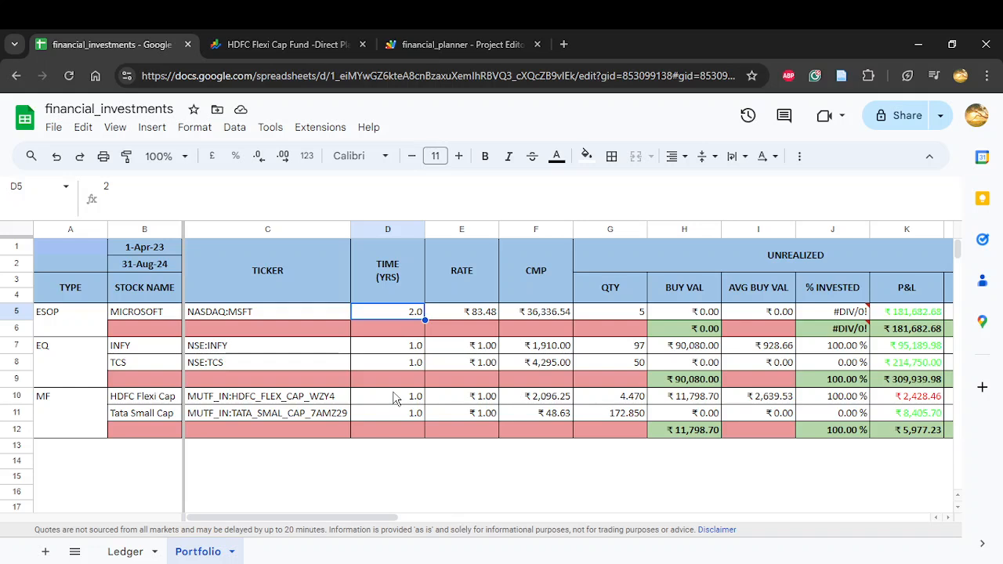
{"action": "left_click", "coordinate": [473, 313]}
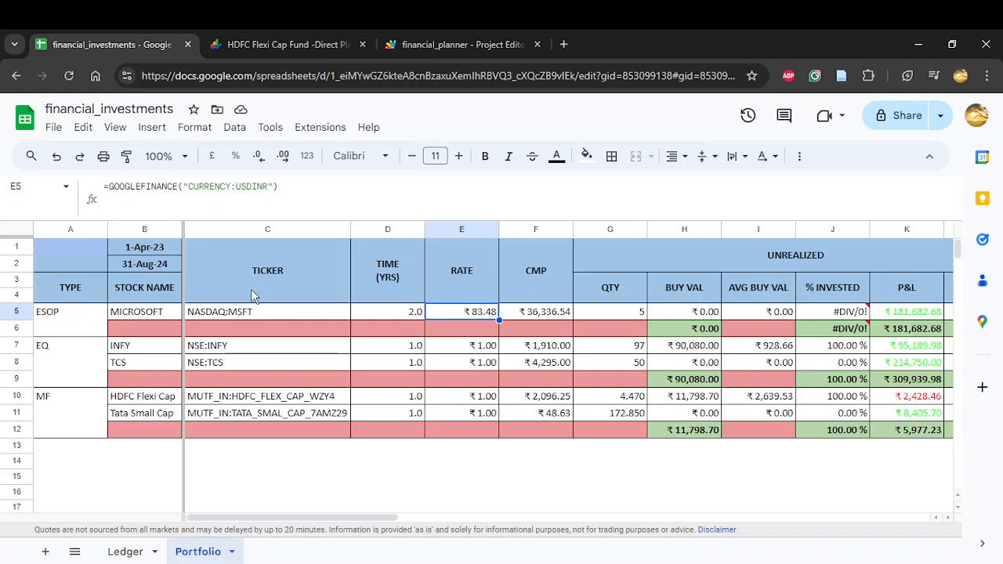
{"action": "left_click_drag", "start_coordinate": [162, 187], "coordinate": [179, 188]}
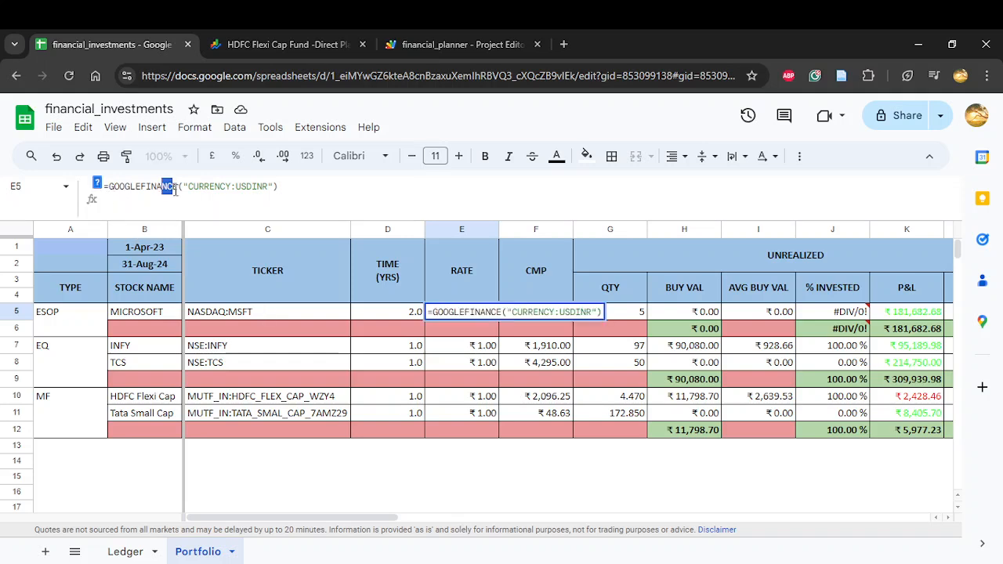
{"action": "left_click", "coordinate": [178, 191]}
{"action": "key", "text": "Return"}
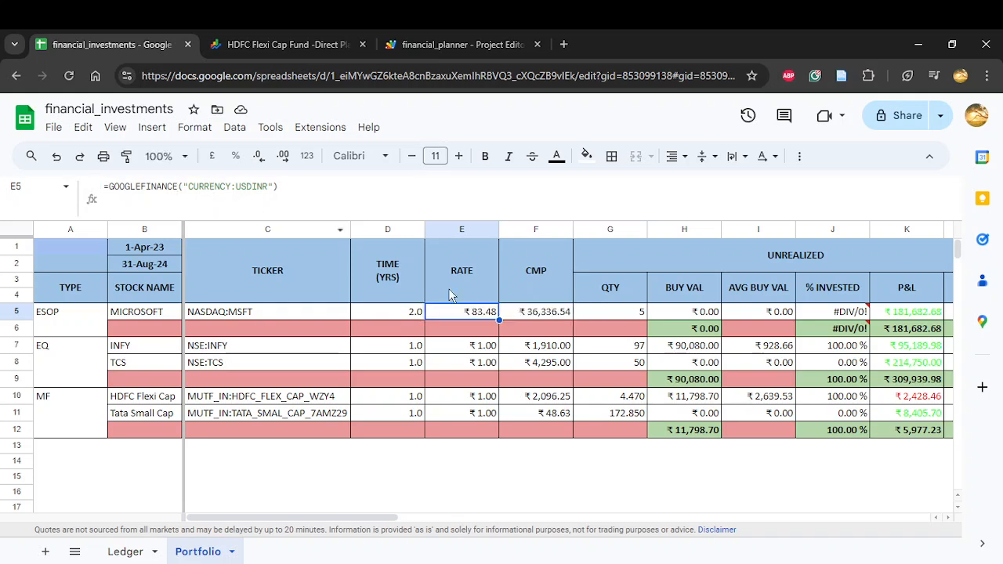
{"action": "left_click", "coordinate": [472, 350]}
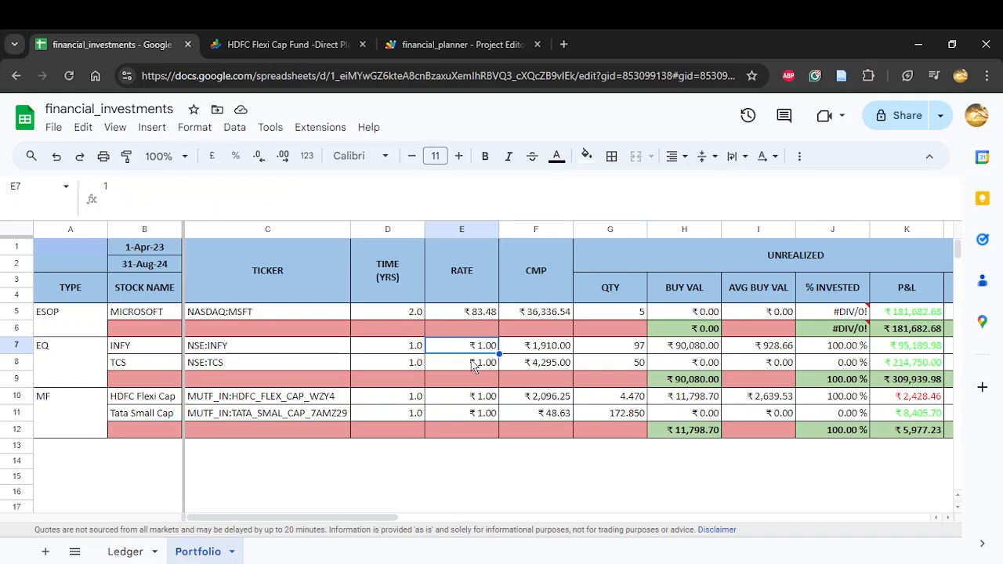
Step: Inspect the CMP formulas for MICROSOFT, INFY and TCS, focusing on the GOOGLEFINANCE part and the date range in B1:B2
{"action": "left_click", "coordinate": [536, 313]}
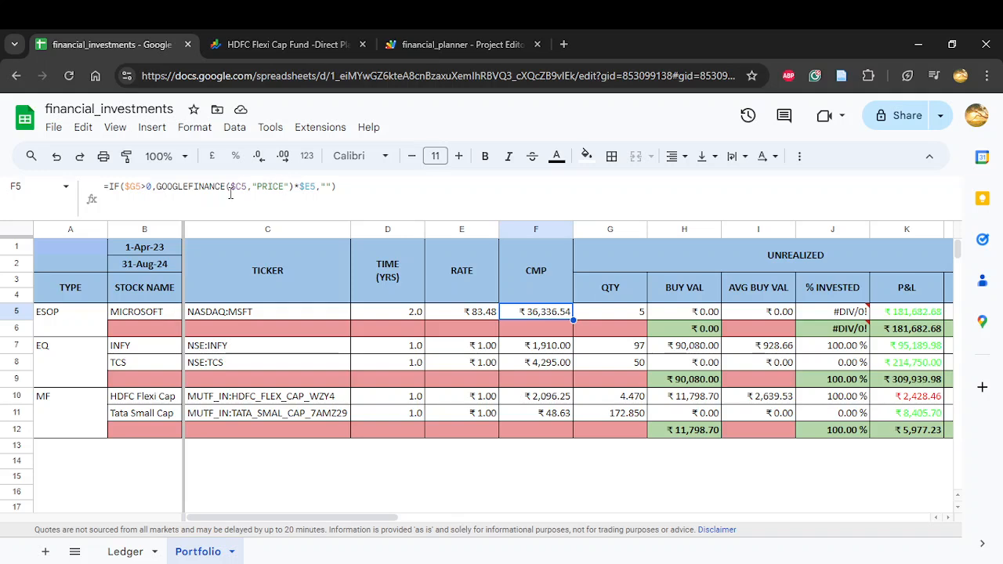
{"action": "left_click", "coordinate": [269, 186]}
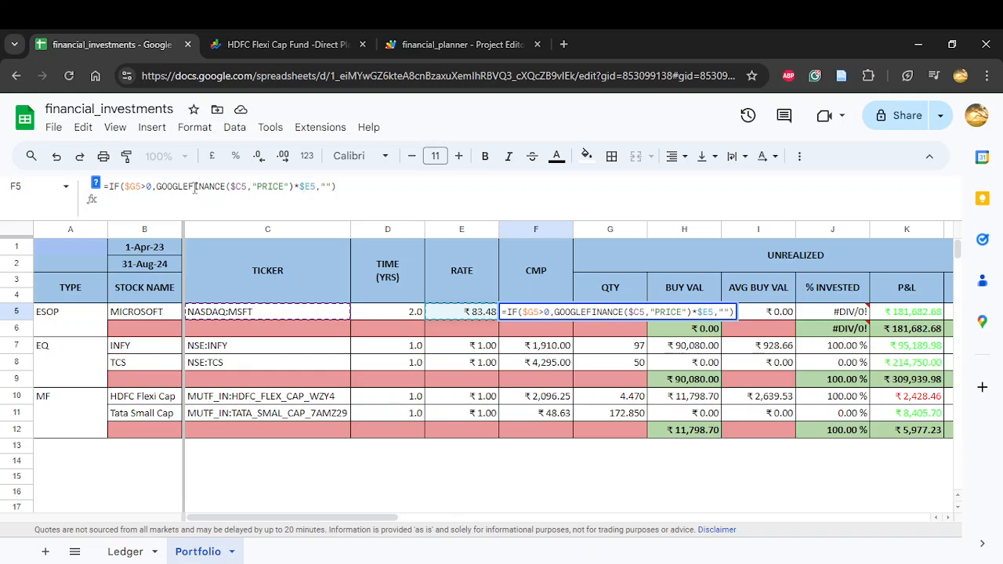
{"action": "double_click", "coordinate": [164, 189]}
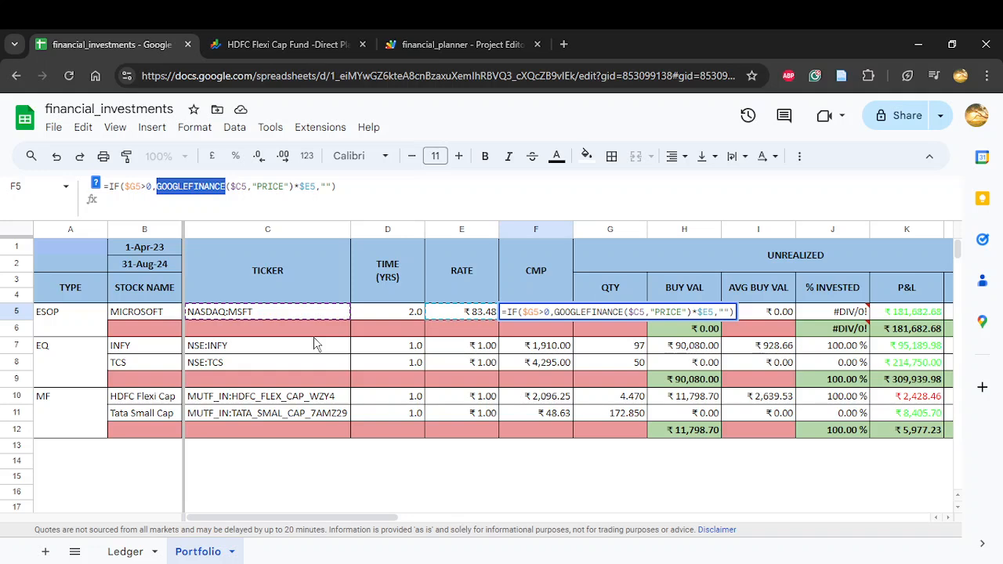
{"action": "key", "text": "Escape"}
{"action": "left_click_drag", "start_coordinate": [142, 253], "coordinate": [144, 266]}
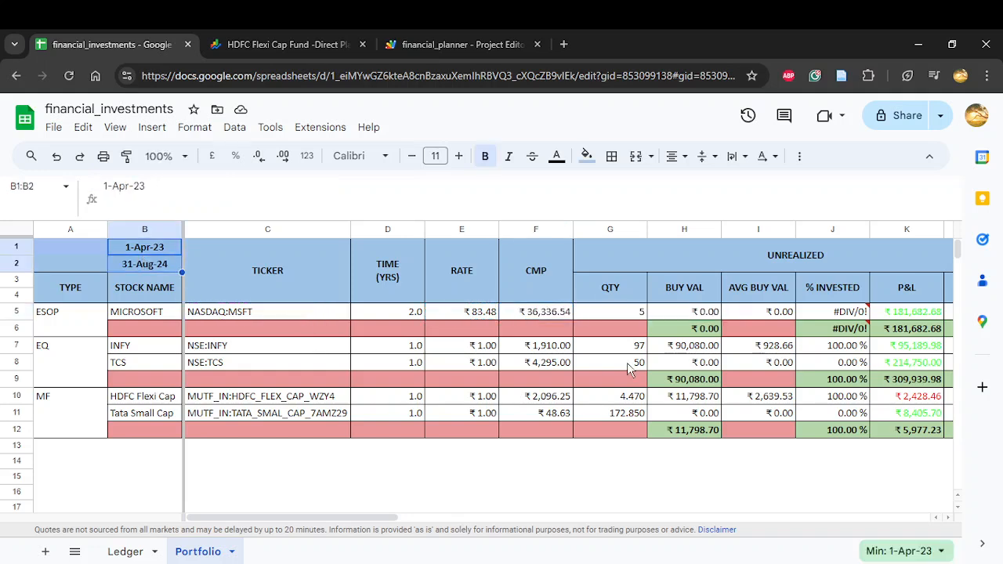
{"action": "left_click", "coordinate": [544, 316]}
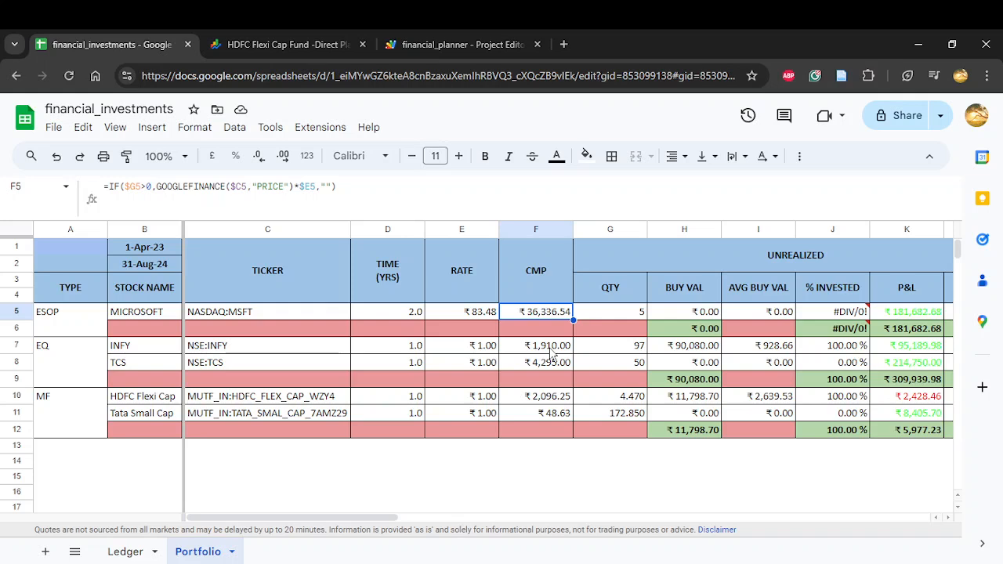
{"action": "left_click", "coordinate": [552, 352]}
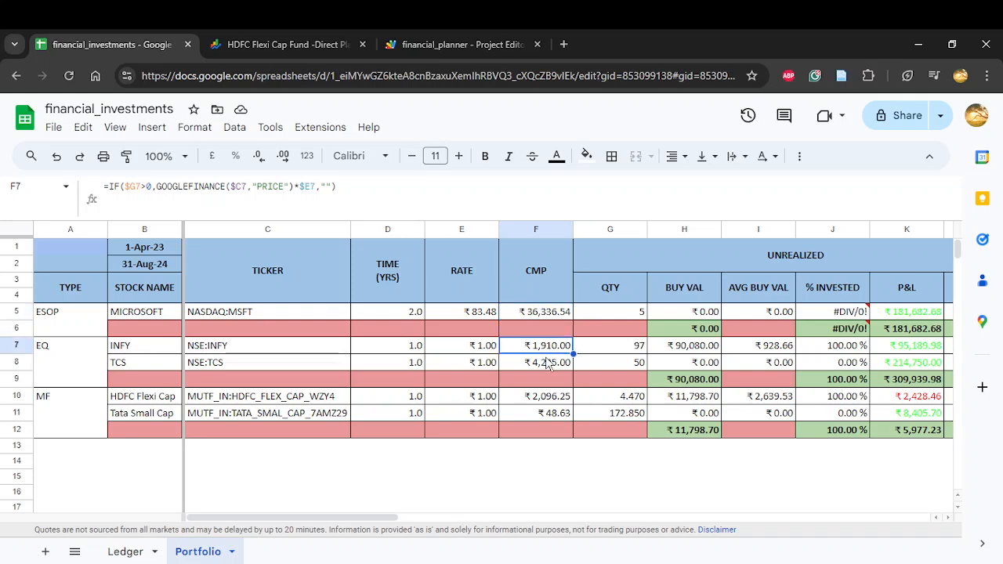
{"action": "left_click", "coordinate": [549, 363]}
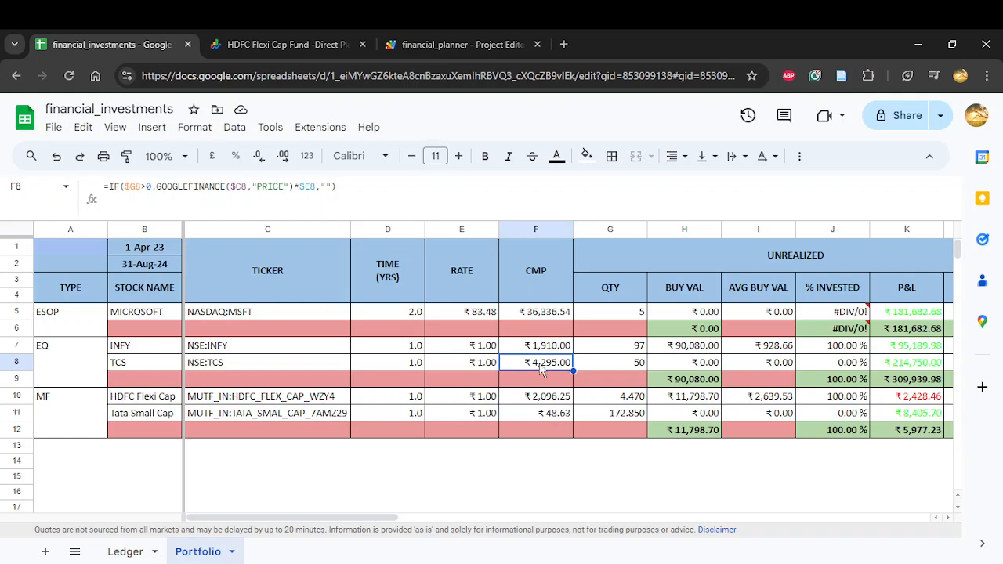
Step: Examine the UNREALIZED block against the date range in B1:B2, and inspect the QTY formula in the MICROSOFT row
{"action": "scroll", "coordinate": [541, 368], "scroll_direction": "right", "scroll_amount": 5}
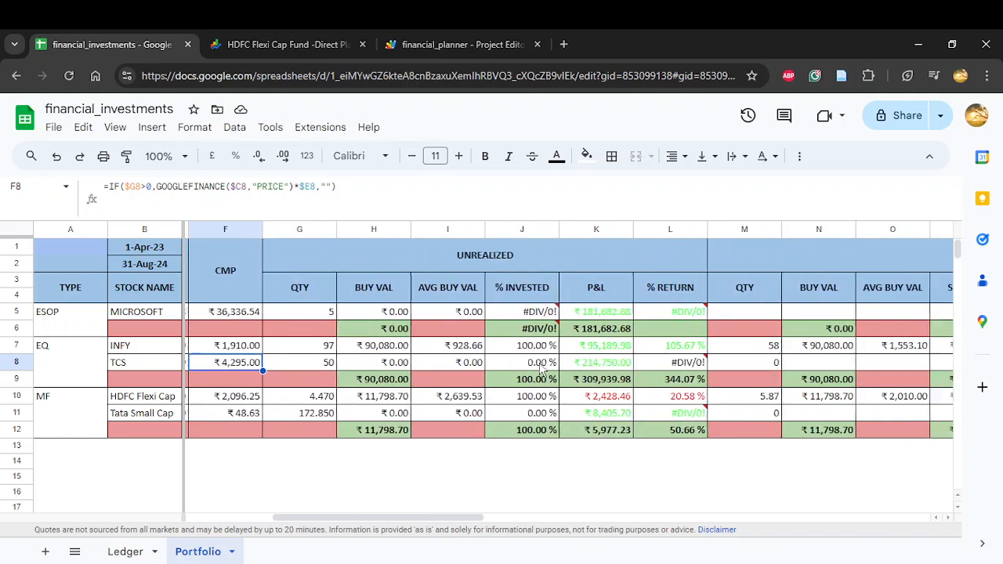
{"action": "scroll", "coordinate": [541, 369], "scroll_direction": "left", "scroll_amount": 1}
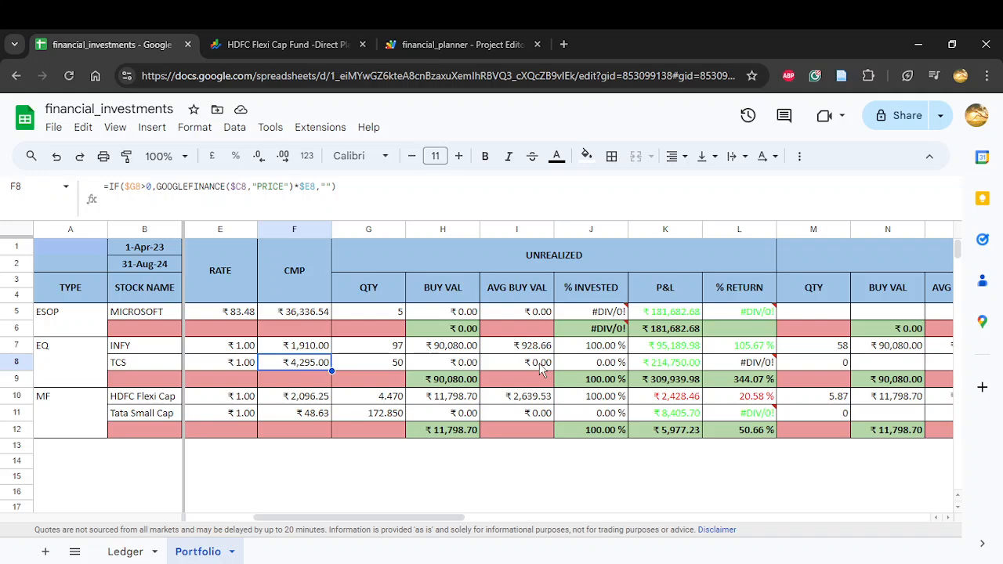
{"action": "left_click_drag", "start_coordinate": [141, 248], "coordinate": [136, 267]}
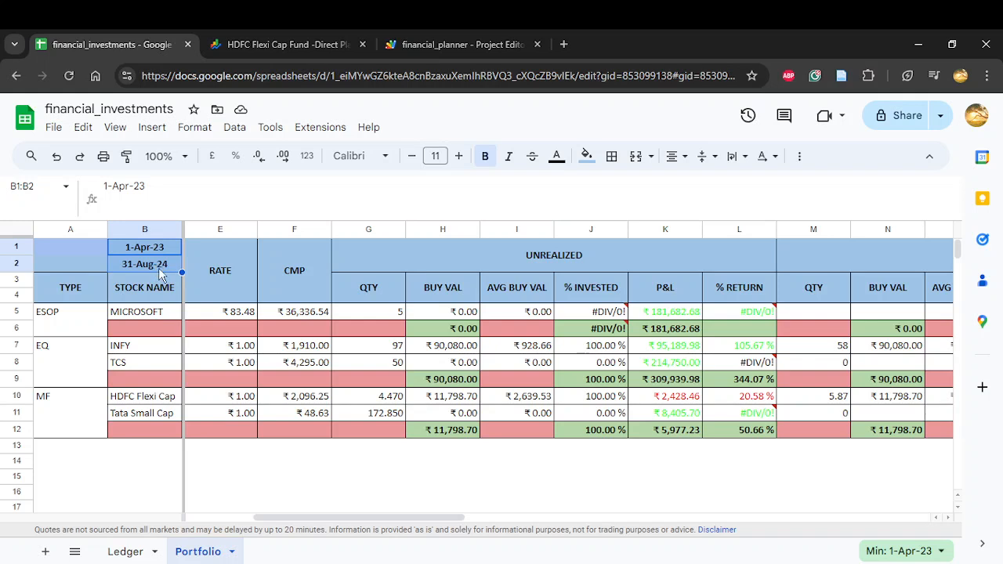
{"action": "left_click", "coordinate": [162, 269]}
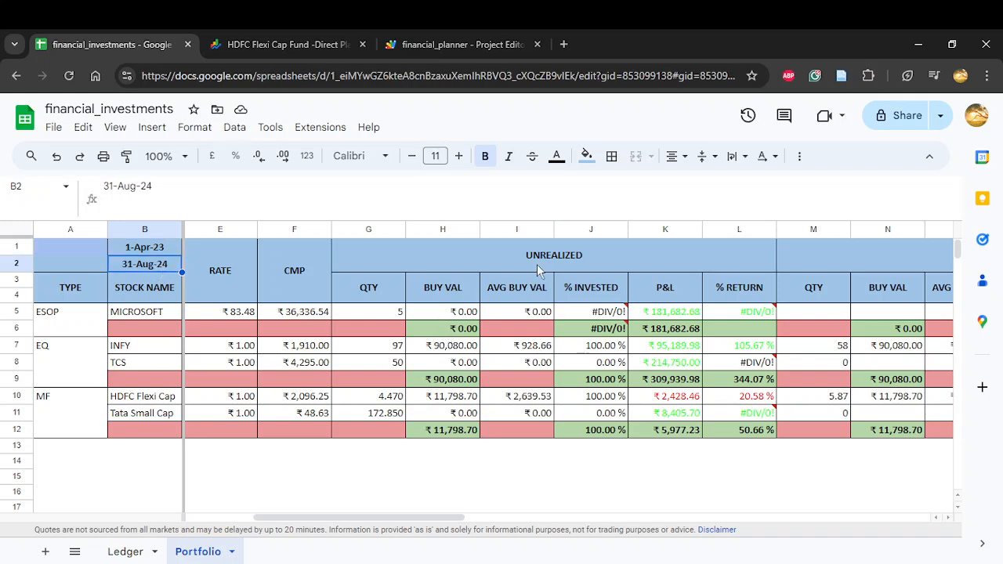
{"action": "left_click_drag", "start_coordinate": [414, 252], "coordinate": [419, 428]}
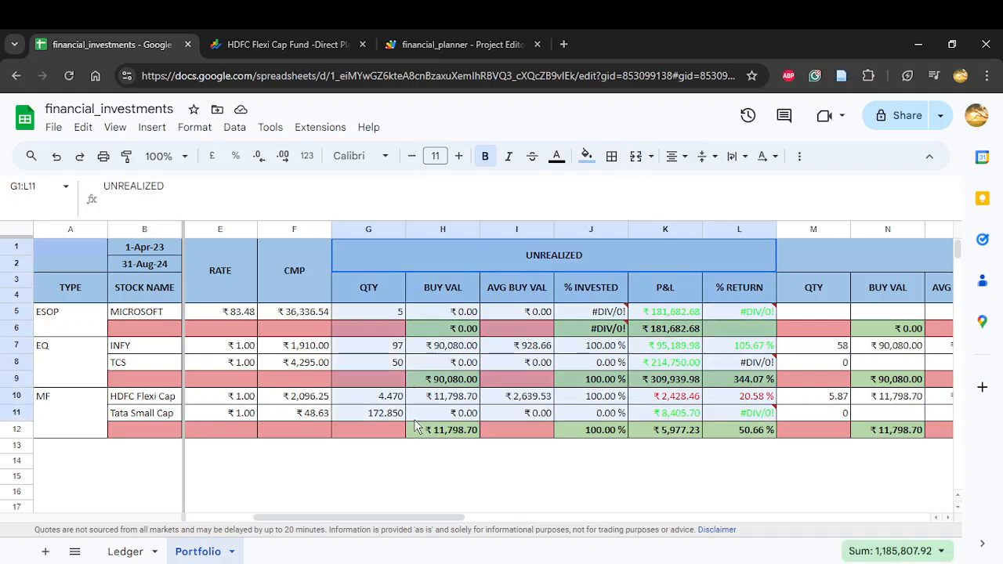
{"action": "left_click", "coordinate": [390, 318]}
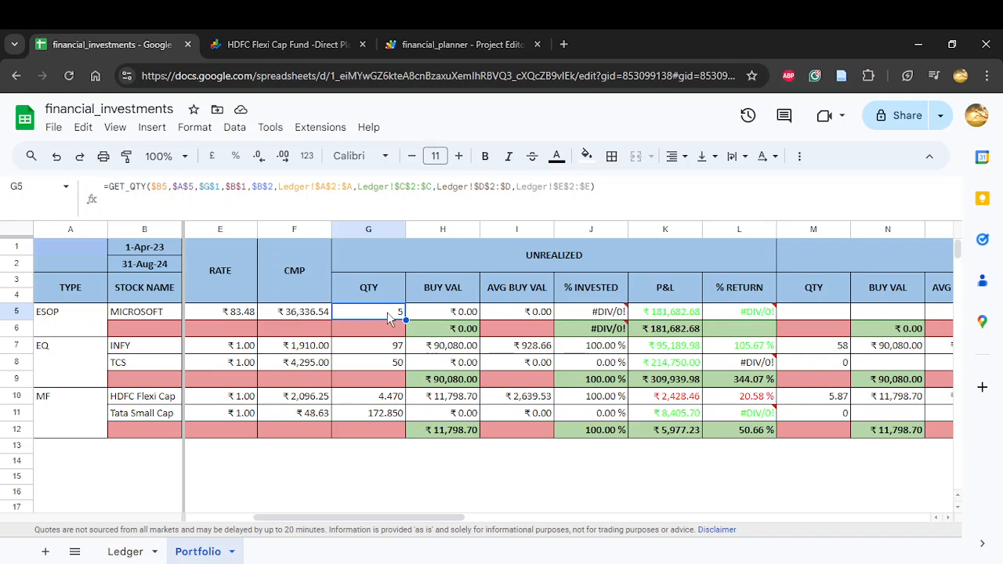
Step: Label the Portfolio sheet's date range by entering "start date" in A1 and "end date" in A2
{"action": "left_click", "coordinate": [63, 267]}
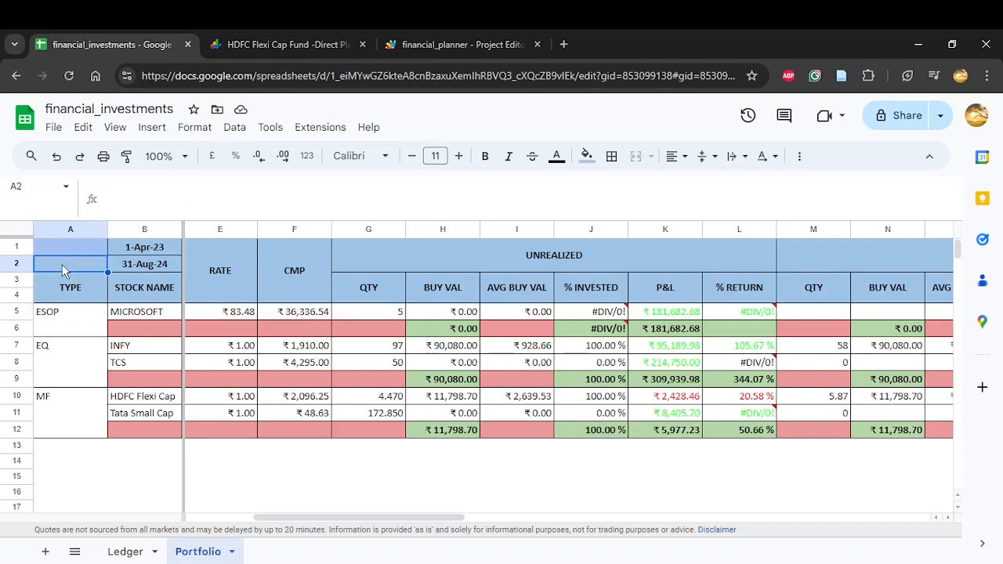
{"action": "type", "text": "end date"}
{"action": "key", "text": "Return"}
{"action": "key", "text": "Up"}
{"action": "key", "text": "Up"}
{"action": "type", "text": "start"}
{"action": "type", "text": "date"}
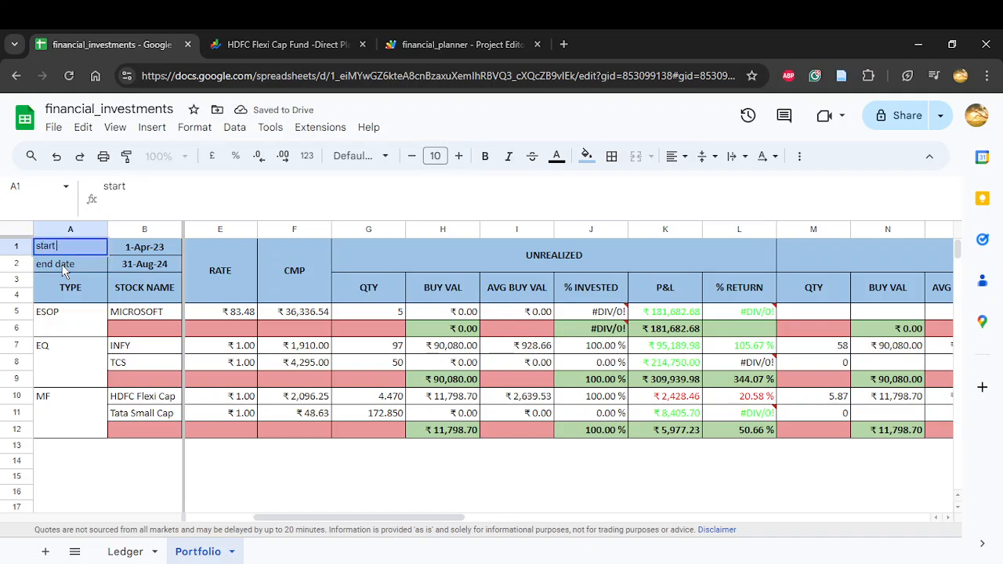
{"action": "key", "text": "Return"}
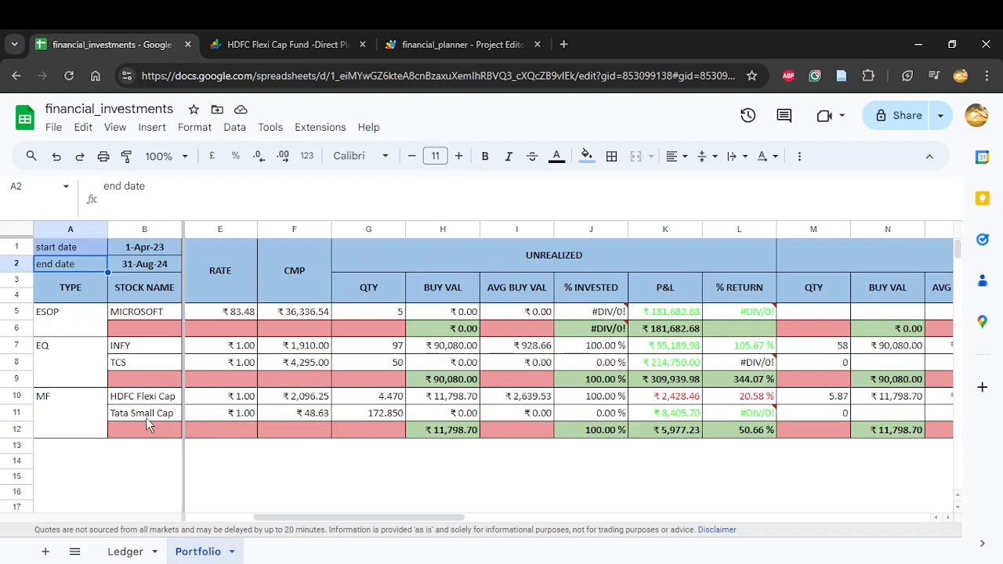
Step: Inspect the GET_QTY formula and its arguments behind the unrealized QTY in the MICROSOFT row
{"action": "left_click", "coordinate": [370, 316]}
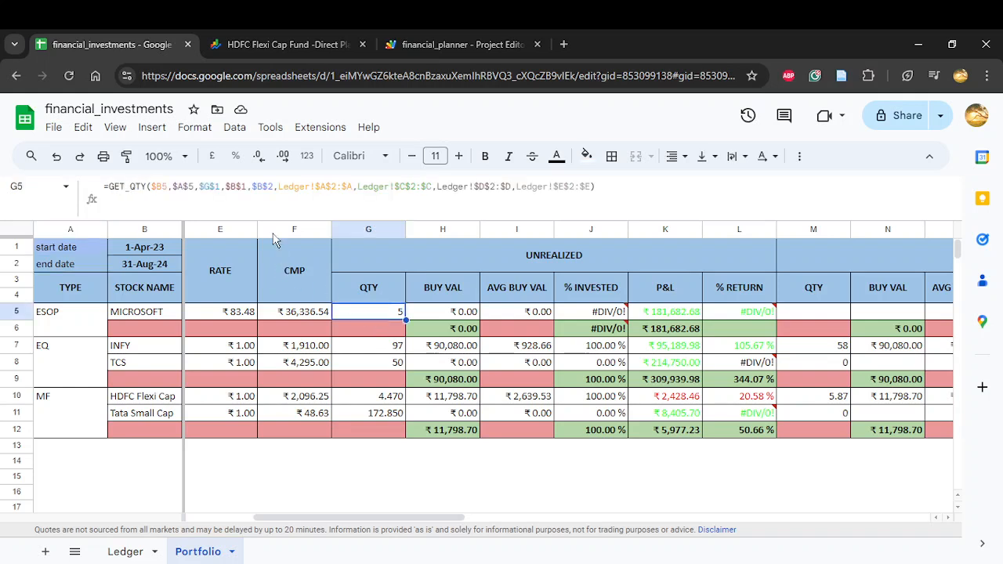
{"action": "left_click", "coordinate": [124, 188]}
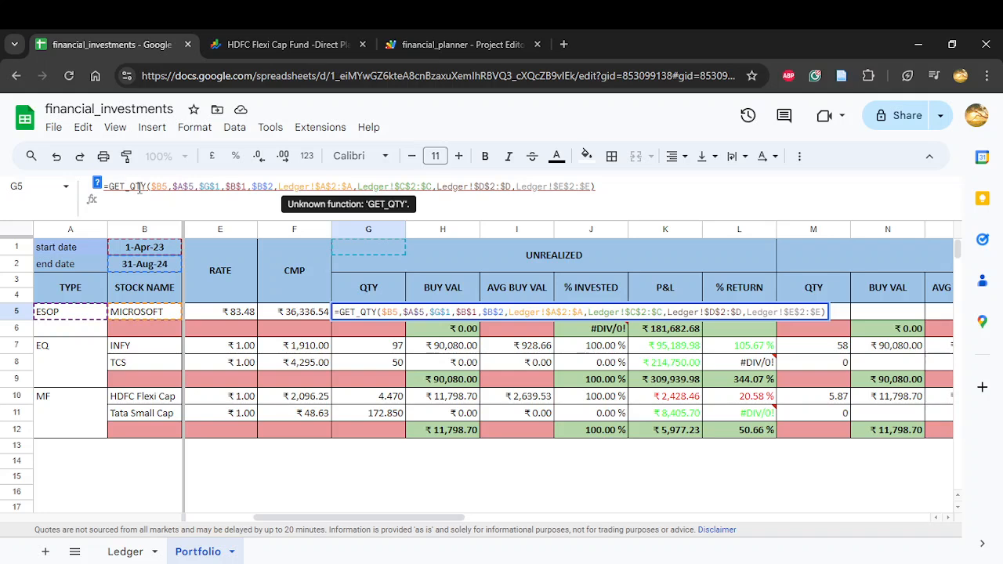
{"action": "key", "text": "Return"}
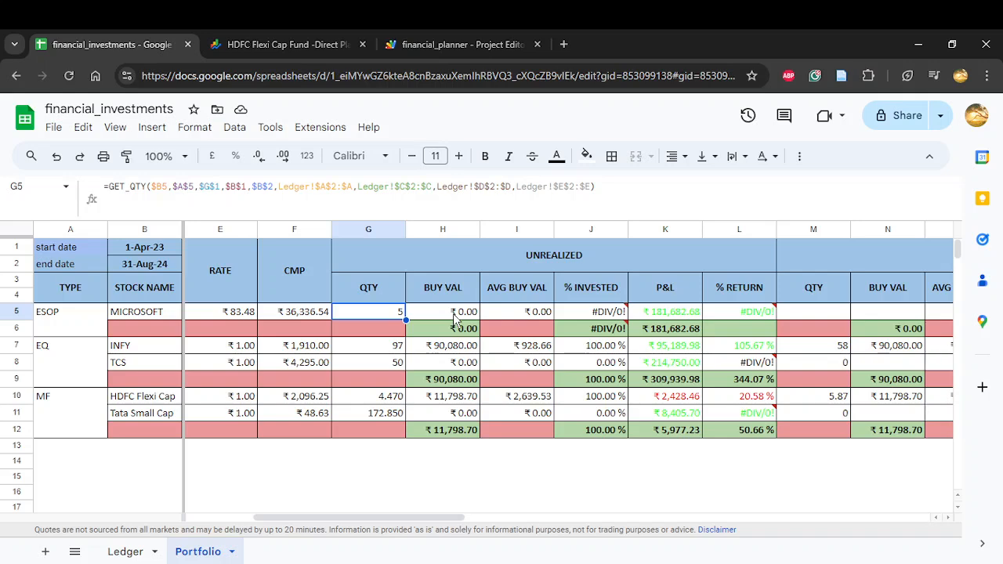
{"action": "left_click", "coordinate": [618, 563]}
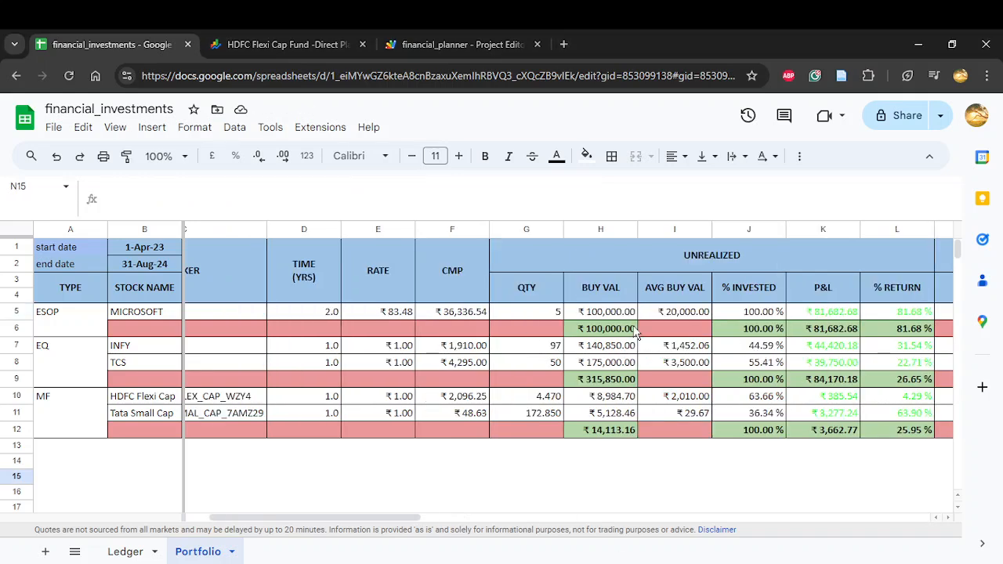
Step: Inspect the unrealized BUY VAL column, reading the MICROSOFT row's GET_CP_UNREAL formula and the EQ subtotal's SUM formula
{"action": "scroll", "coordinate": [635, 333], "scroll_direction": "right", "scroll_amount": 2}
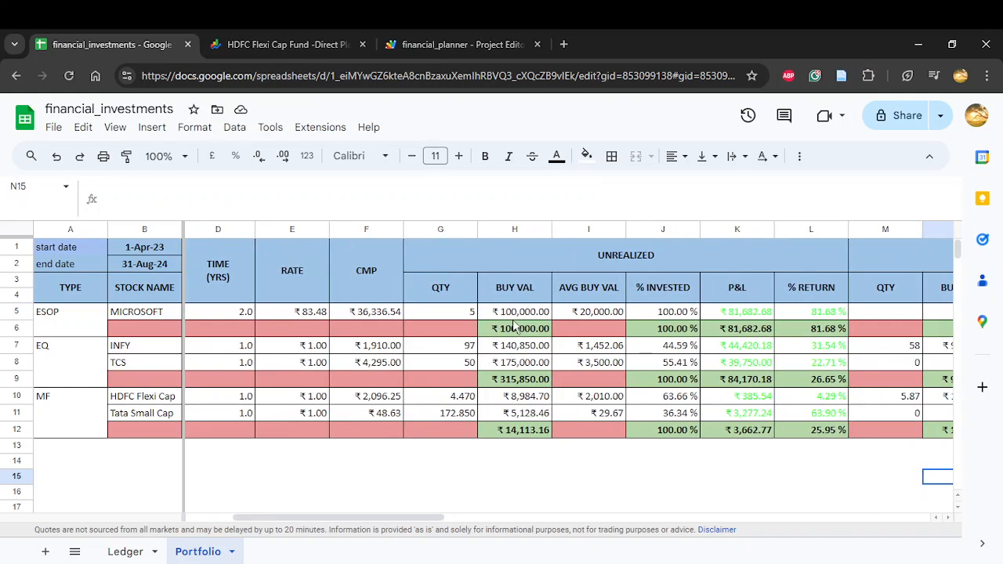
{"action": "left_click", "coordinate": [514, 314]}
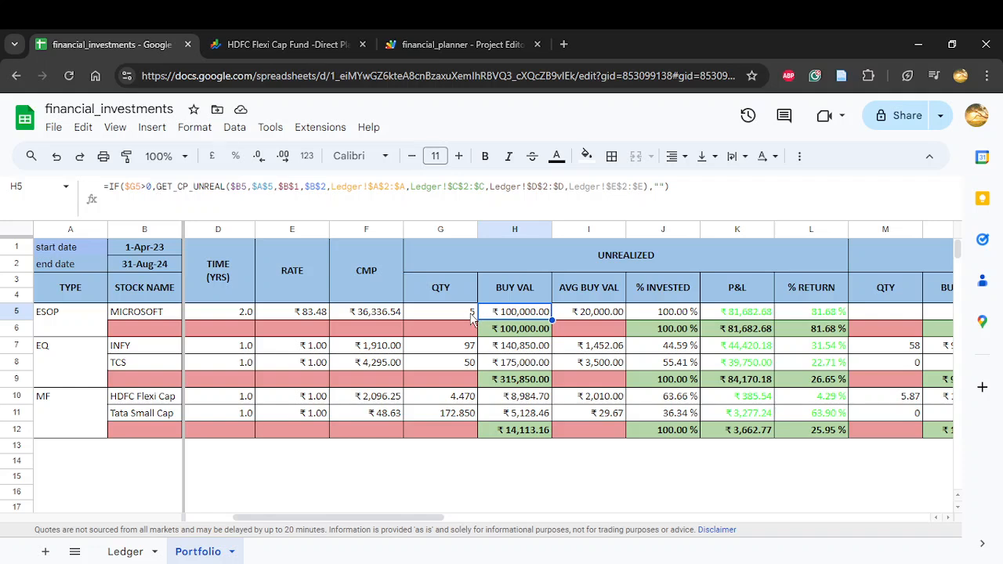
{"action": "left_click", "coordinate": [172, 188]}
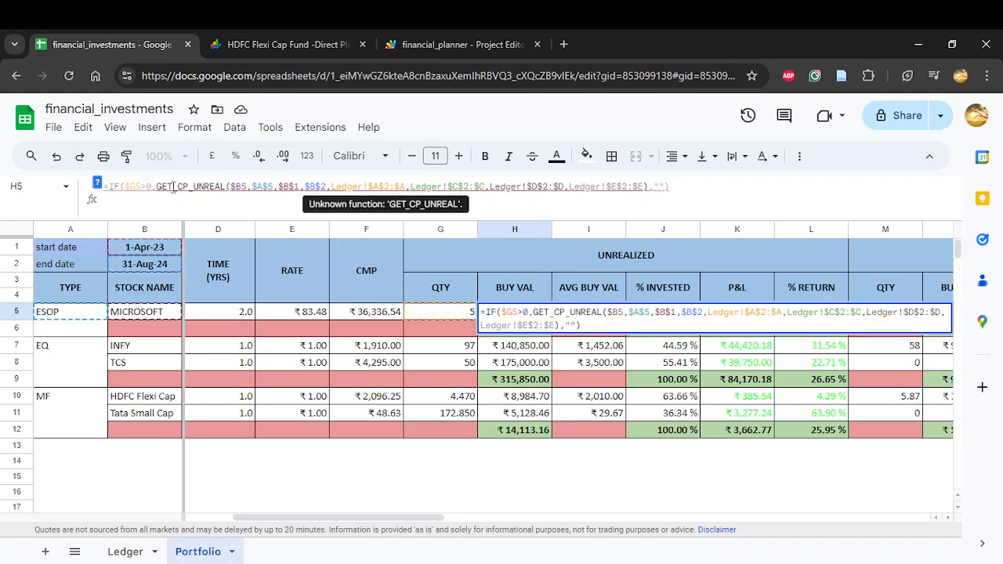
{"action": "left_click", "coordinate": [519, 383]}
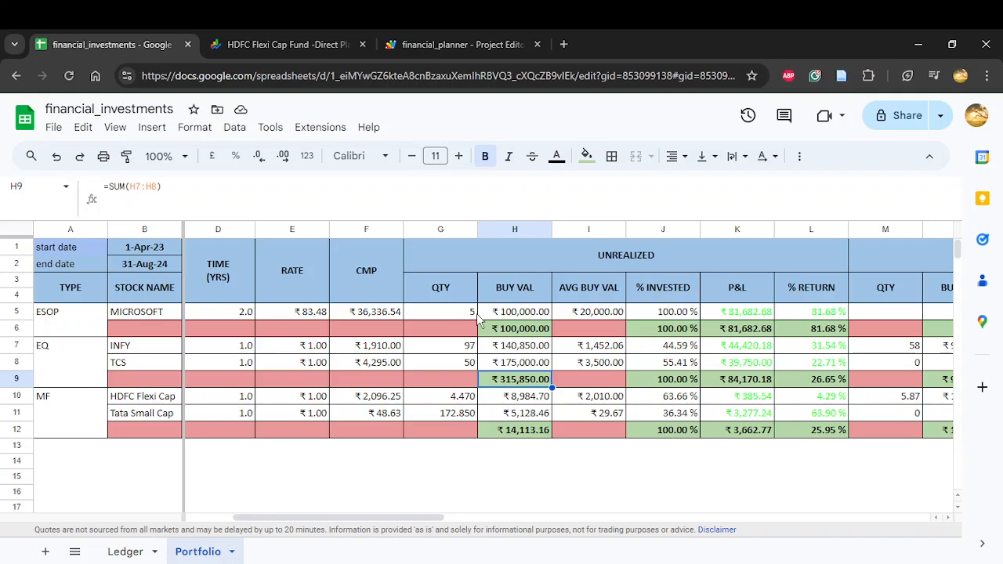
{"action": "left_click", "coordinate": [508, 316]}
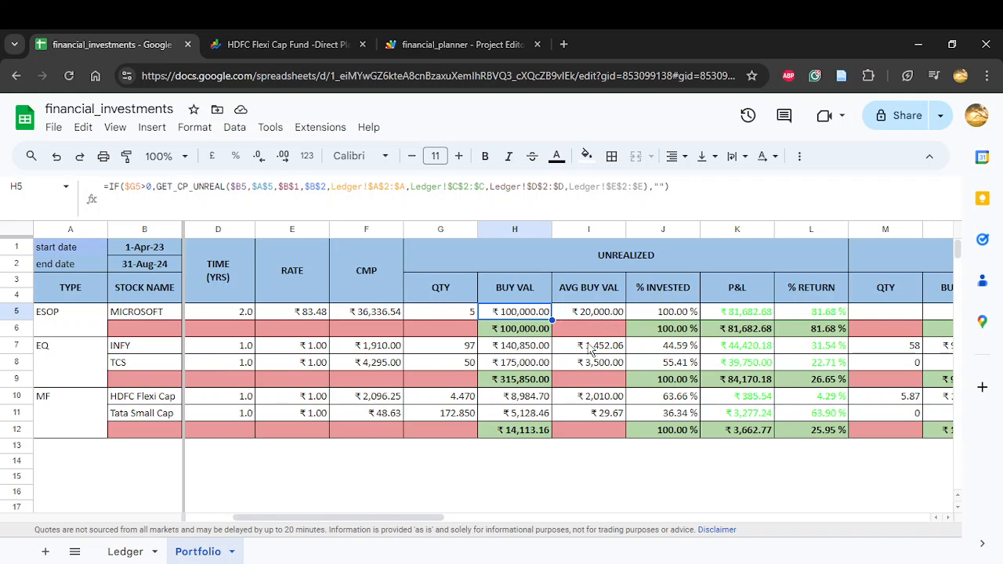
Step: Examine the % INVESTED column for INFY and TCS, and inspect the formula in the INFY row
{"action": "scroll", "coordinate": [591, 348], "scroll_direction": "right", "scroll_amount": 2}
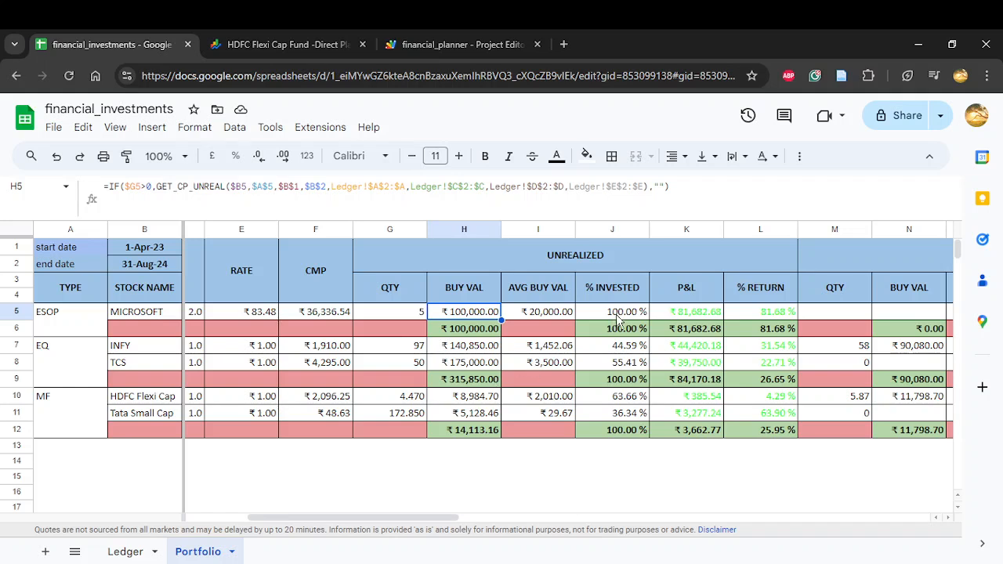
{"action": "left_click_drag", "start_coordinate": [615, 351], "coordinate": [612, 365]}
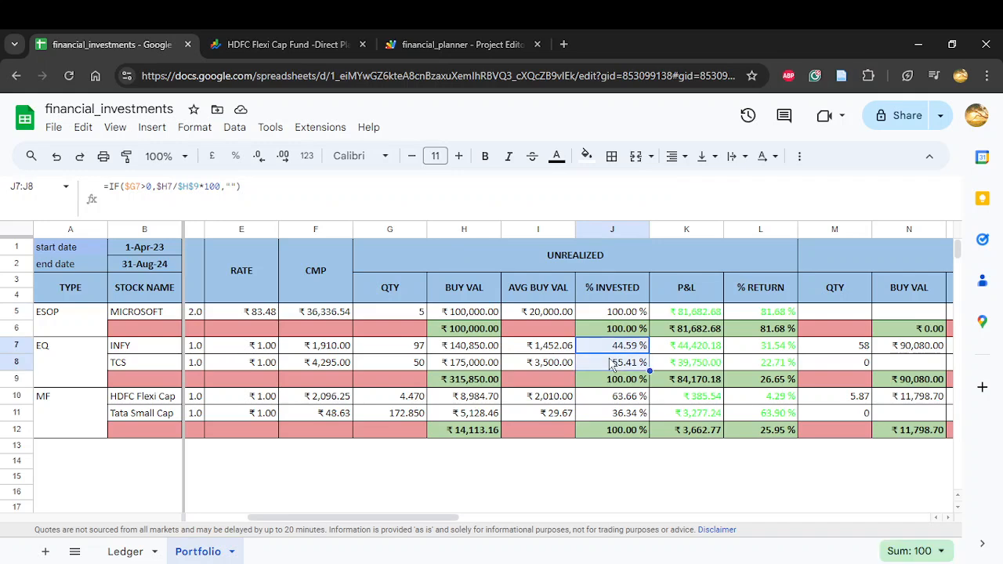
{"action": "scroll", "coordinate": [612, 364], "scroll_direction": "right", "scroll_amount": 1}
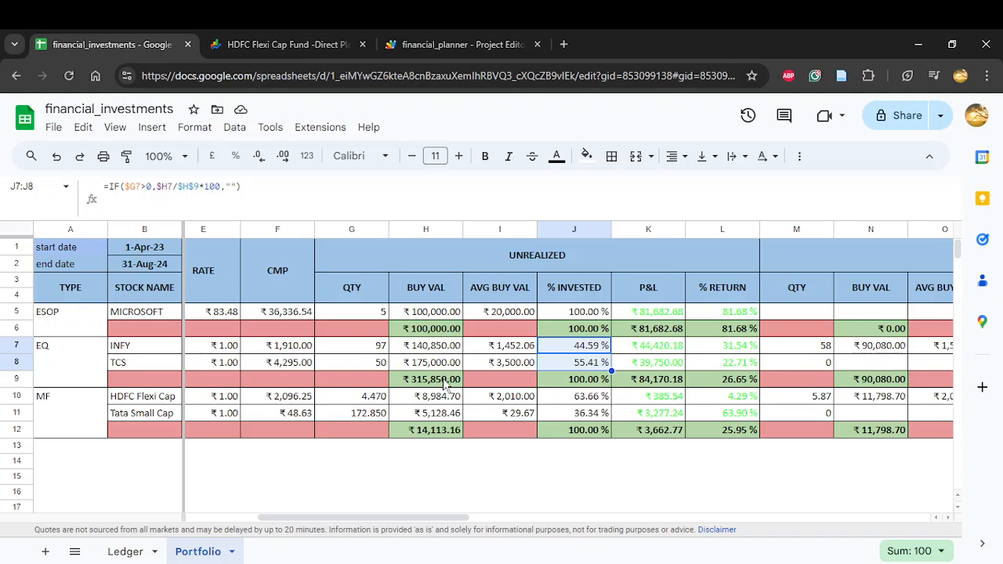
{"action": "left_click", "coordinate": [599, 351]}
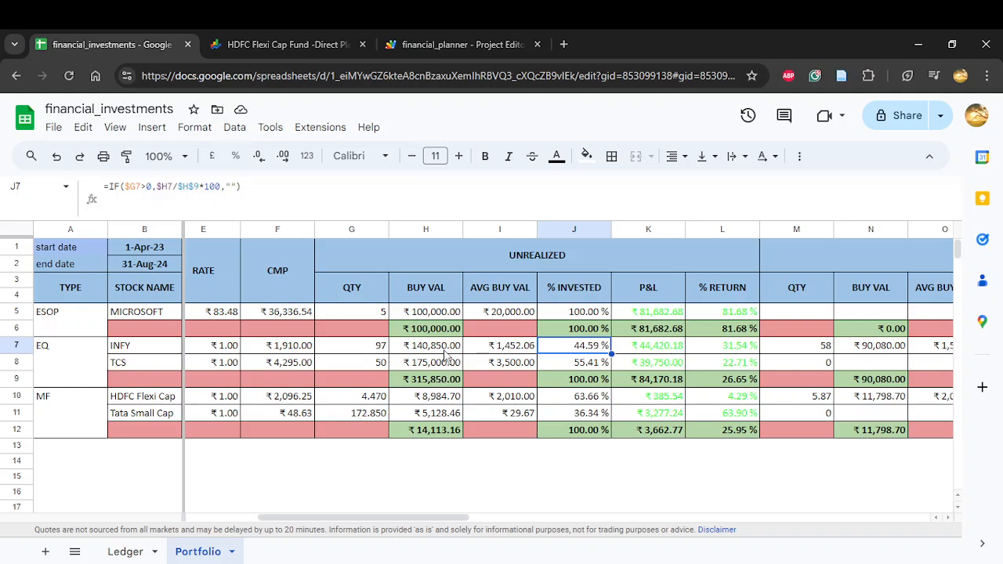
Step: Review the ESOP, EQ and MF types and check how the EQ group's % INVESTED values add up in its subtotal
{"action": "left_click", "coordinate": [67, 314]}
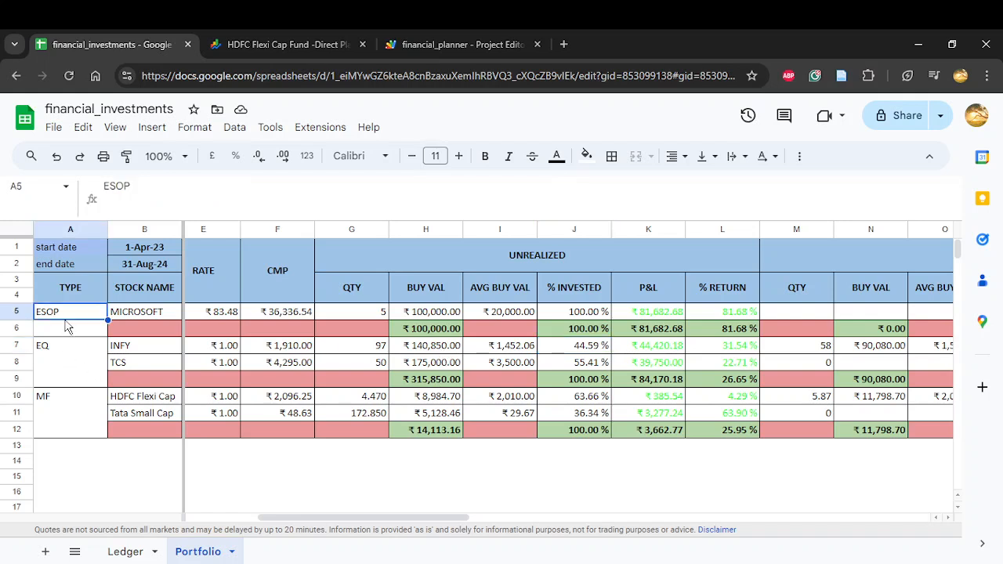
{"action": "left_click", "coordinate": [60, 354]}
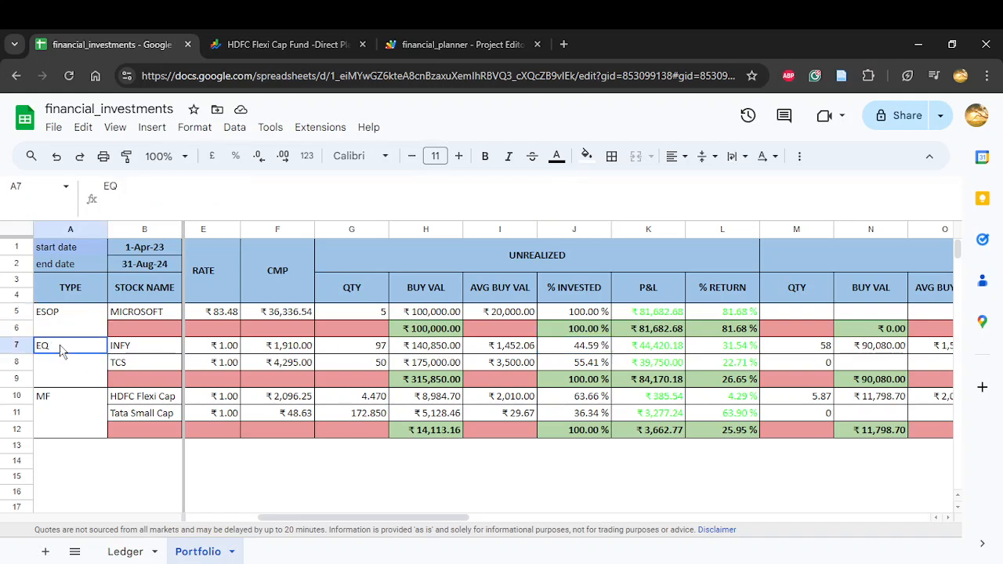
{"action": "left_click", "coordinate": [57, 401]}
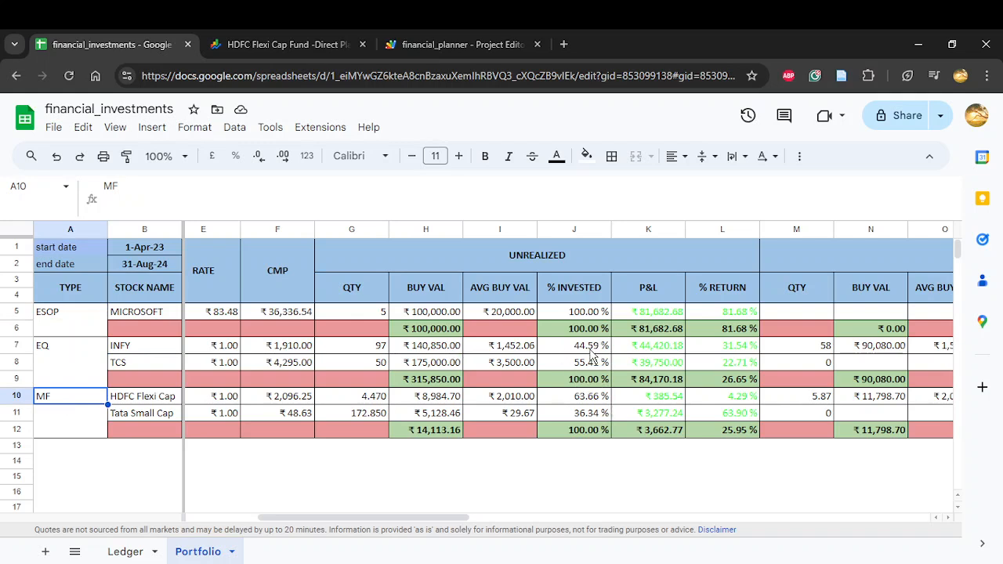
{"action": "left_click_drag", "start_coordinate": [594, 348], "coordinate": [594, 365]}
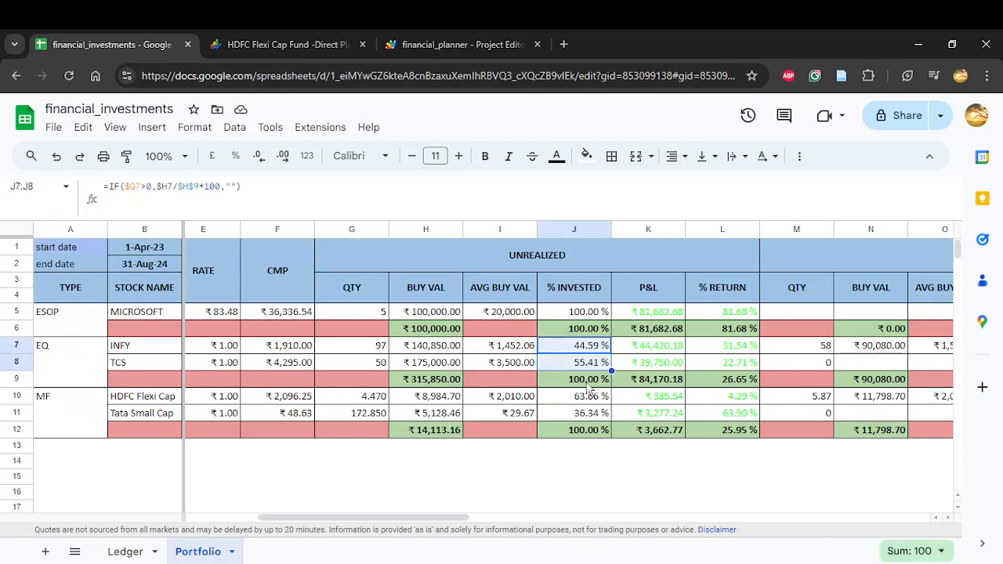
{"action": "left_click", "coordinate": [589, 382]}
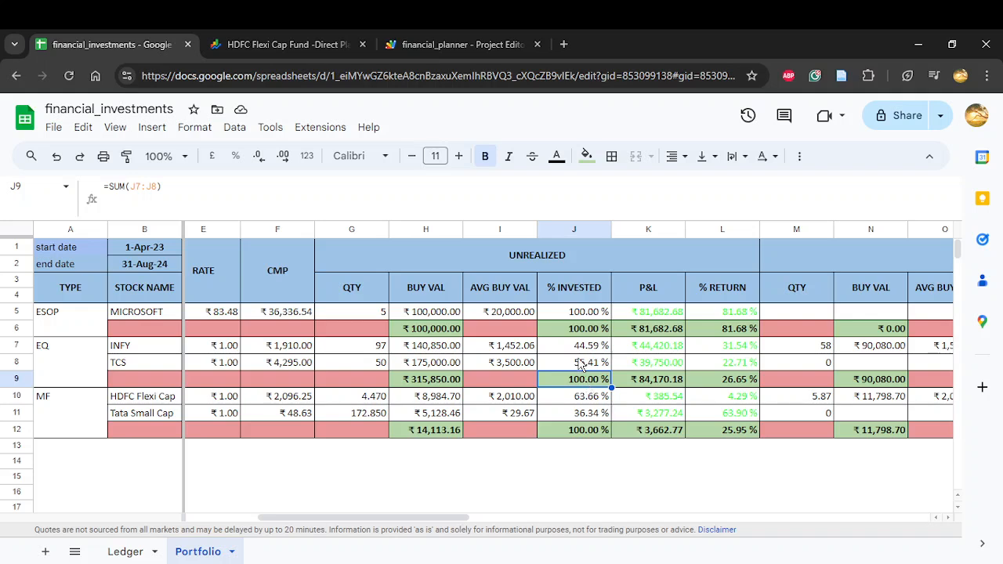
Step: Inspect the unrealized P&L and % RETURN formulas in the INFY row
{"action": "left_click", "coordinate": [656, 352]}
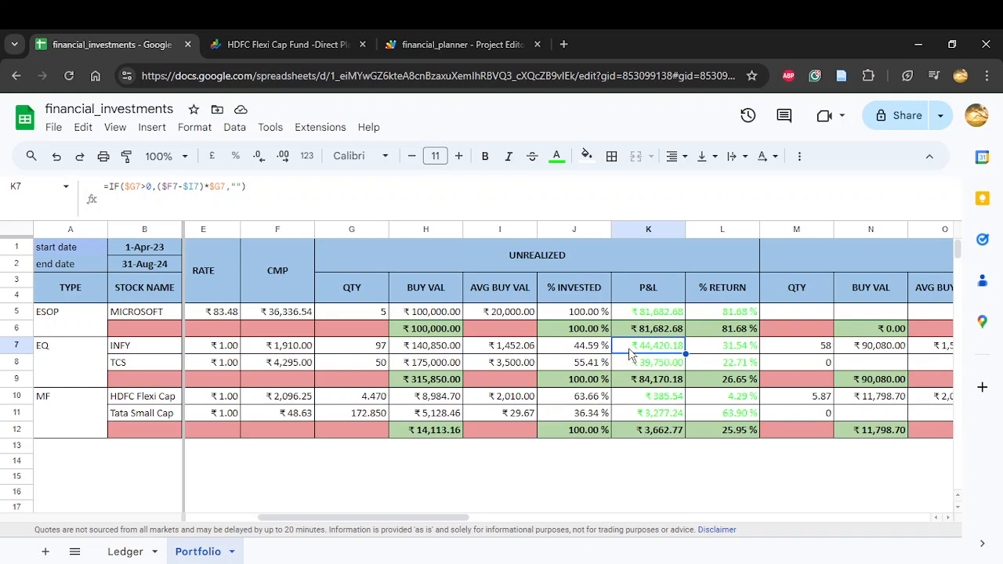
{"action": "scroll", "coordinate": [661, 353], "scroll_direction": "right", "scroll_amount": 2}
{"action": "left_click", "coordinate": [686, 357]}
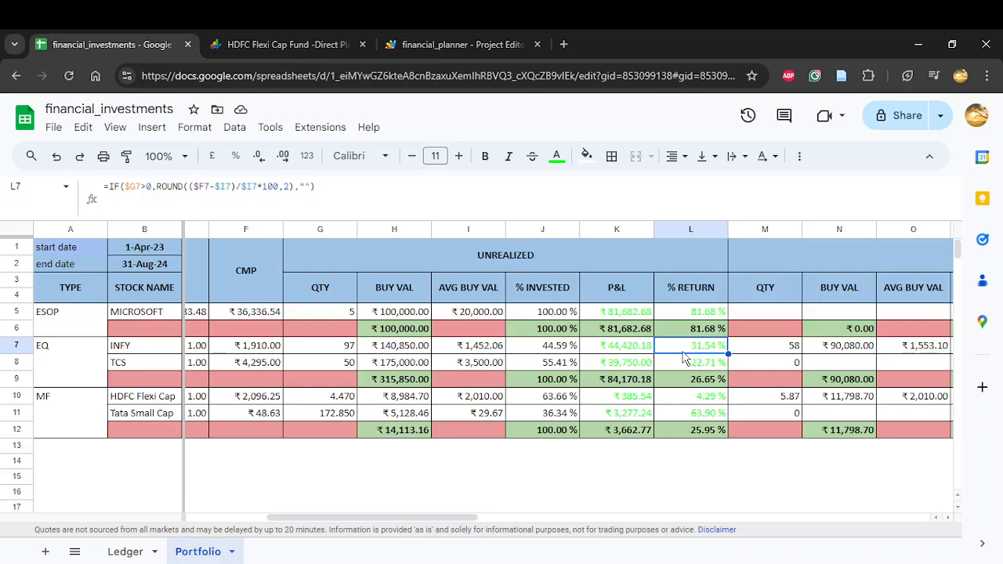
Step: Examine the REALIZED block against the start date in B1, ending at its QTY column
{"action": "scroll", "coordinate": [684, 357], "scroll_direction": "right", "scroll_amount": 6}
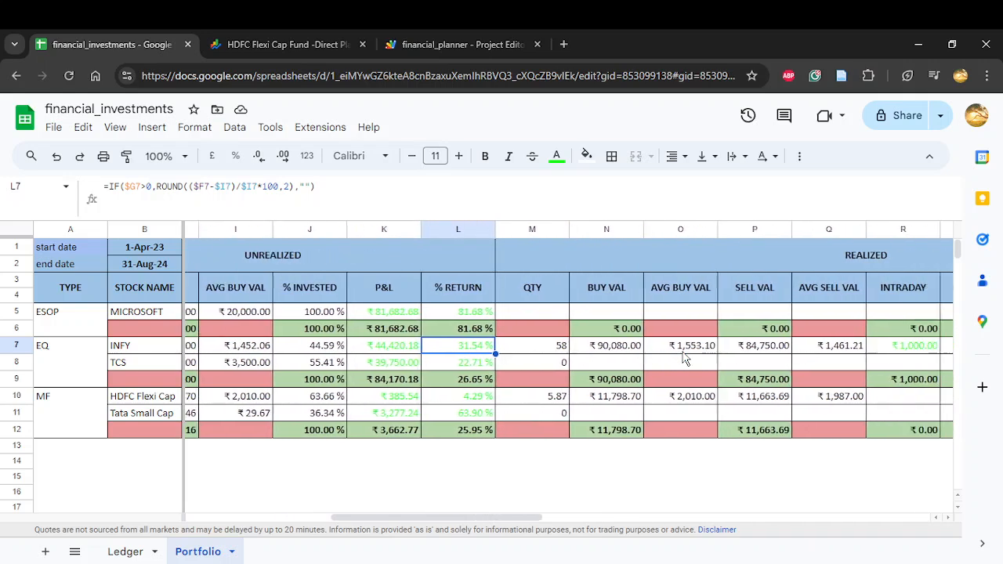
{"action": "scroll", "coordinate": [683, 358], "scroll_direction": "right", "scroll_amount": 2}
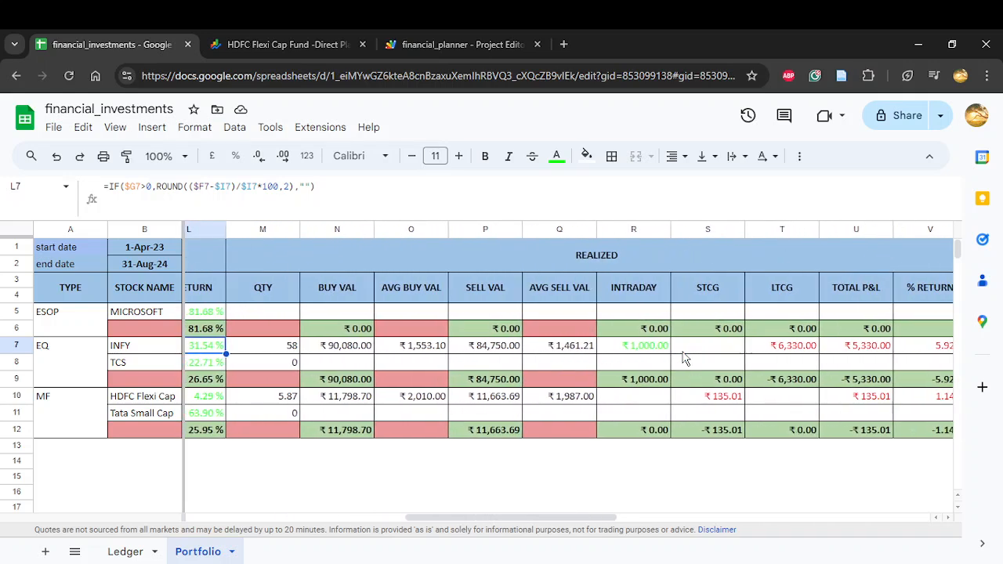
{"action": "scroll", "coordinate": [684, 357], "scroll_direction": "right", "scroll_amount": 1}
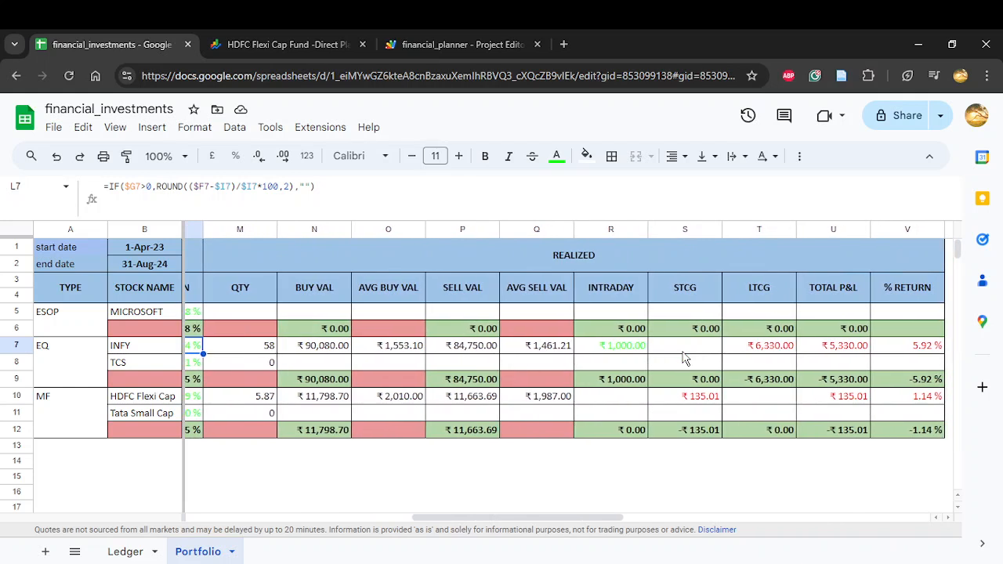
{"action": "left_click", "coordinate": [605, 252]}
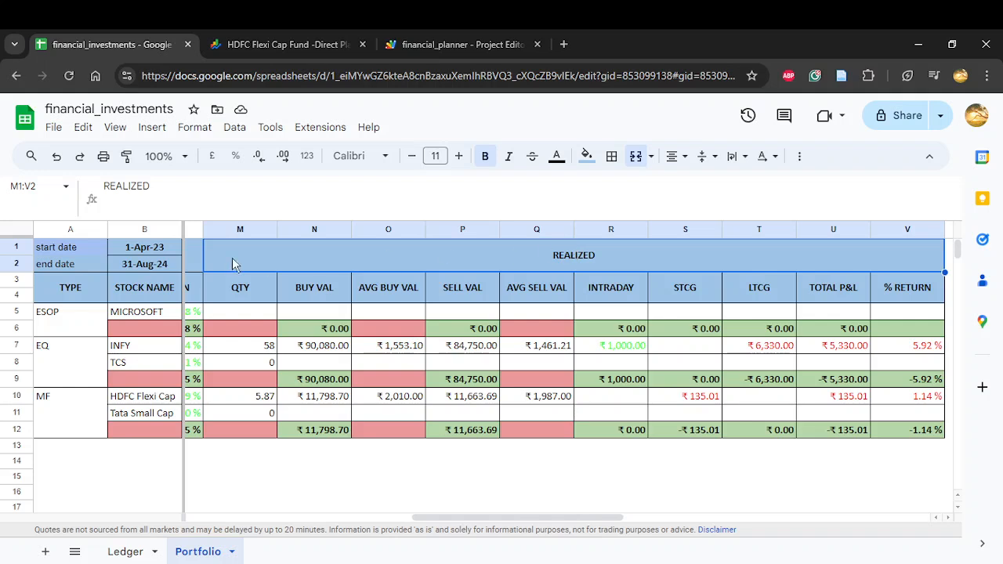
{"action": "left_click", "coordinate": [132, 251]}
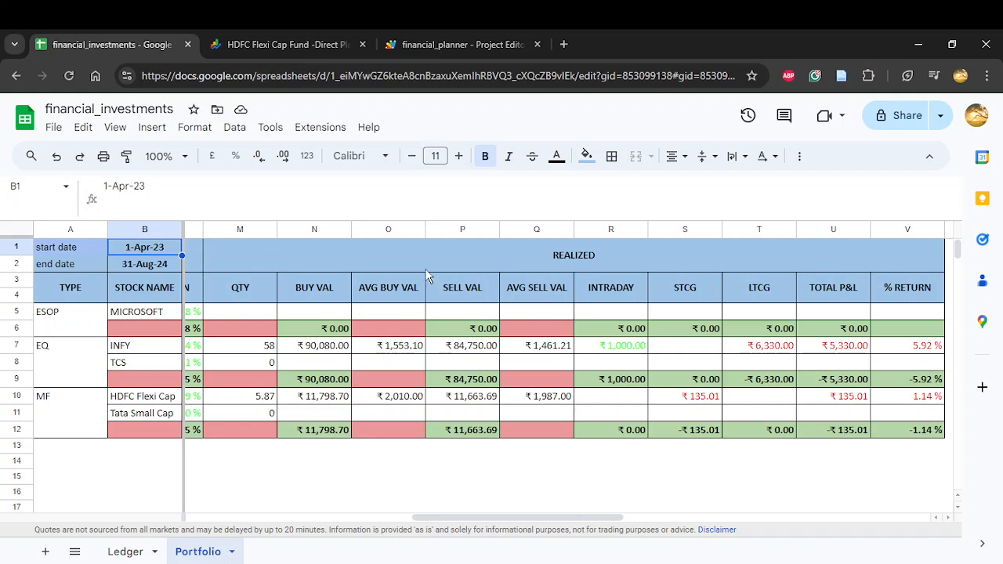
{"action": "left_click", "coordinate": [263, 292]}
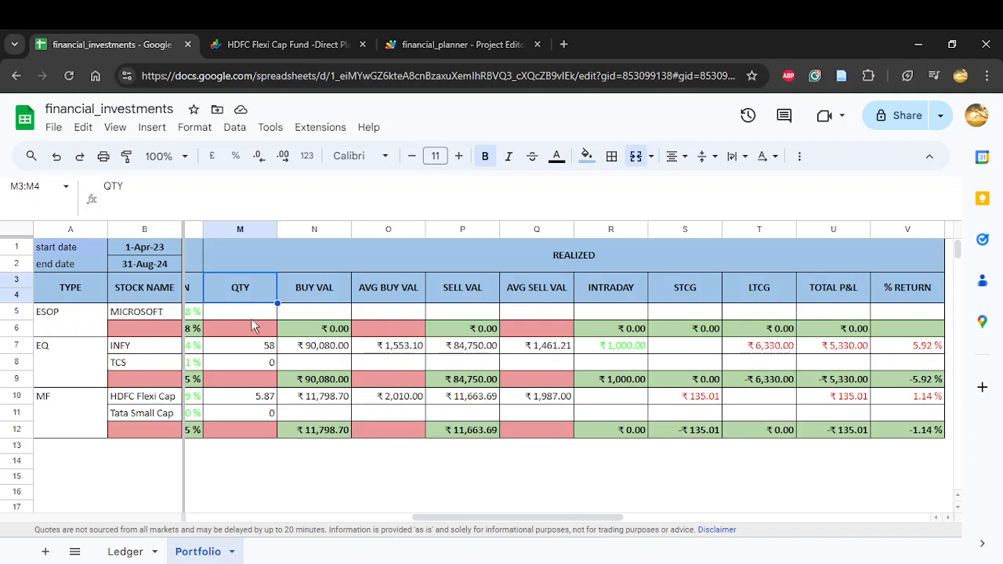
Step: Check the Ledger sheet's MICROSOFT-NASDAQ-ESOP entry and its quantity, and look through the remaining transactions for any MICROSOFT sale
{"action": "left_click", "coordinate": [129, 551]}
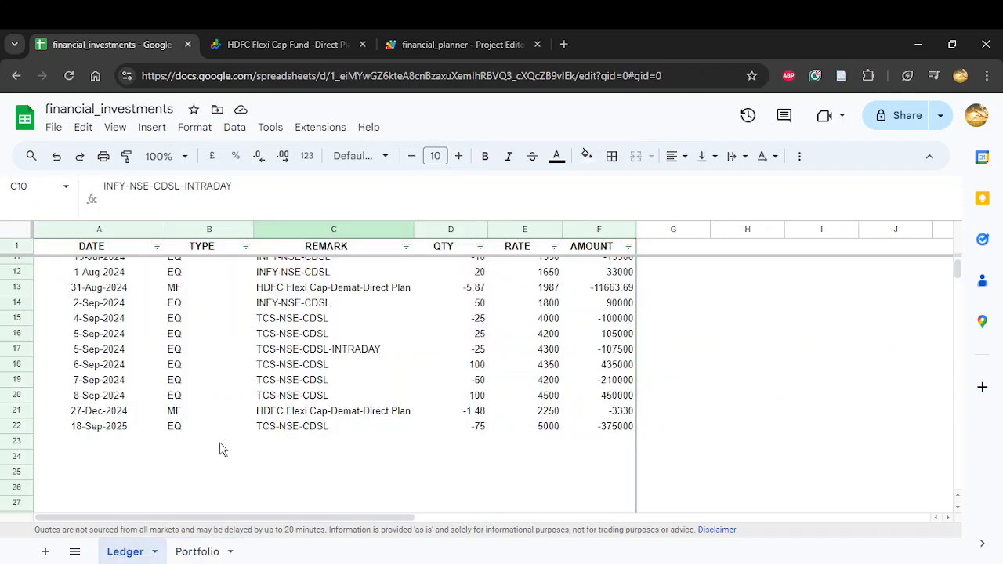
{"action": "scroll", "coordinate": [251, 408], "scroll_direction": "up", "scroll_amount": 5}
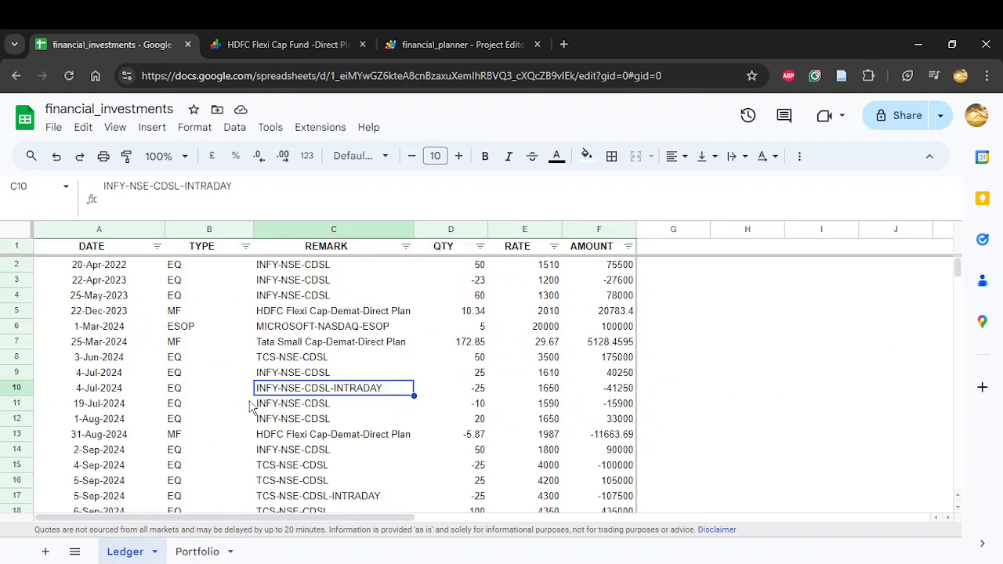
{"action": "left_click", "coordinate": [14, 327]}
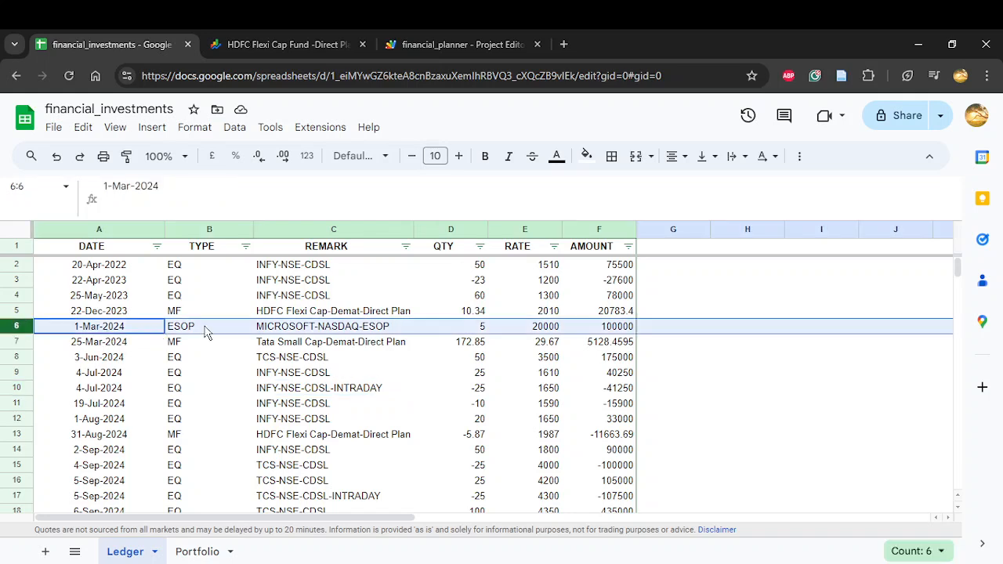
{"action": "left_click", "coordinate": [479, 329]}
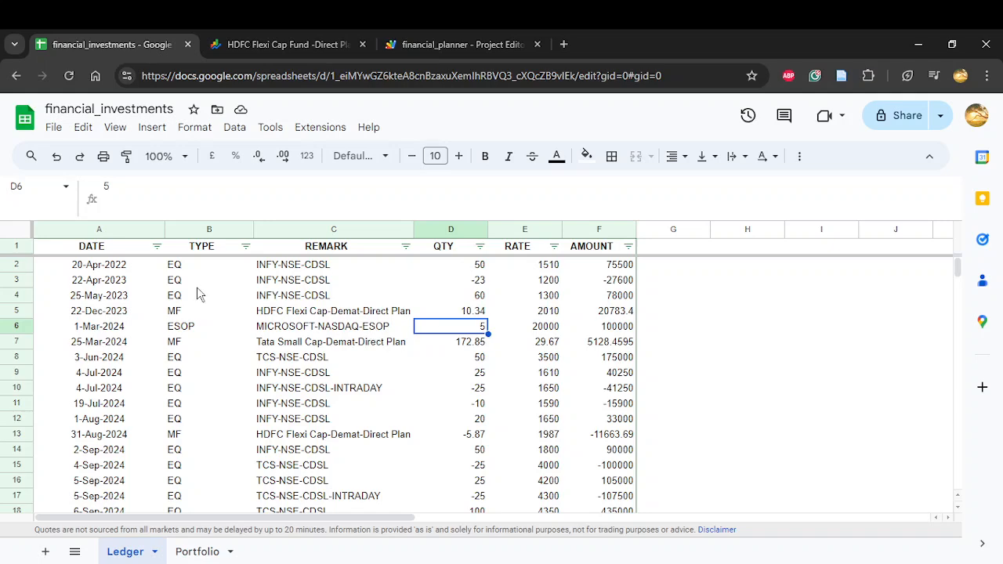
{"action": "scroll", "coordinate": [196, 286], "scroll_direction": "down", "scroll_amount": 2}
{"action": "scroll", "coordinate": [194, 463], "scroll_direction": "down", "scroll_amount": 2}
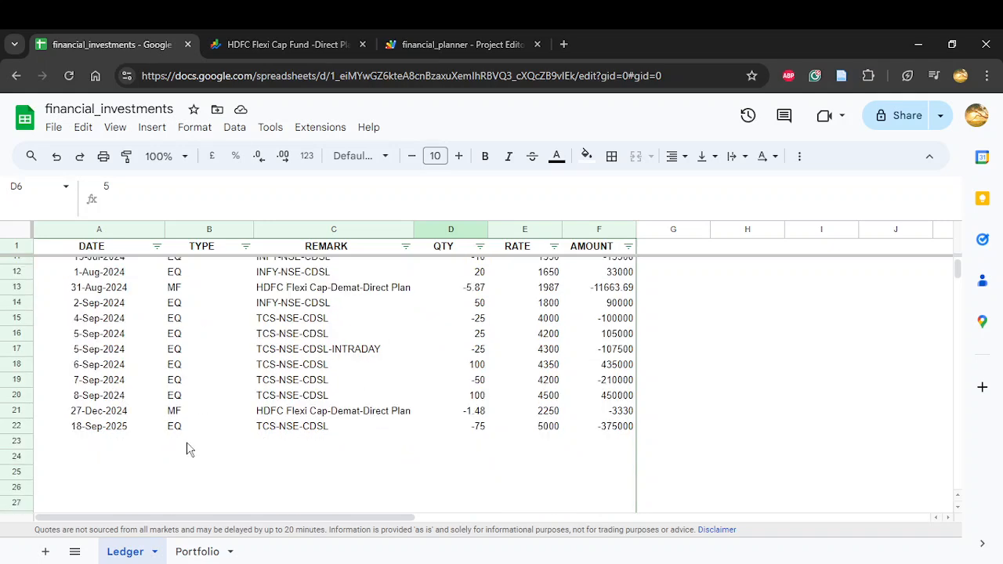
{"action": "scroll", "coordinate": [187, 449], "scroll_direction": "up", "scroll_amount": 4}
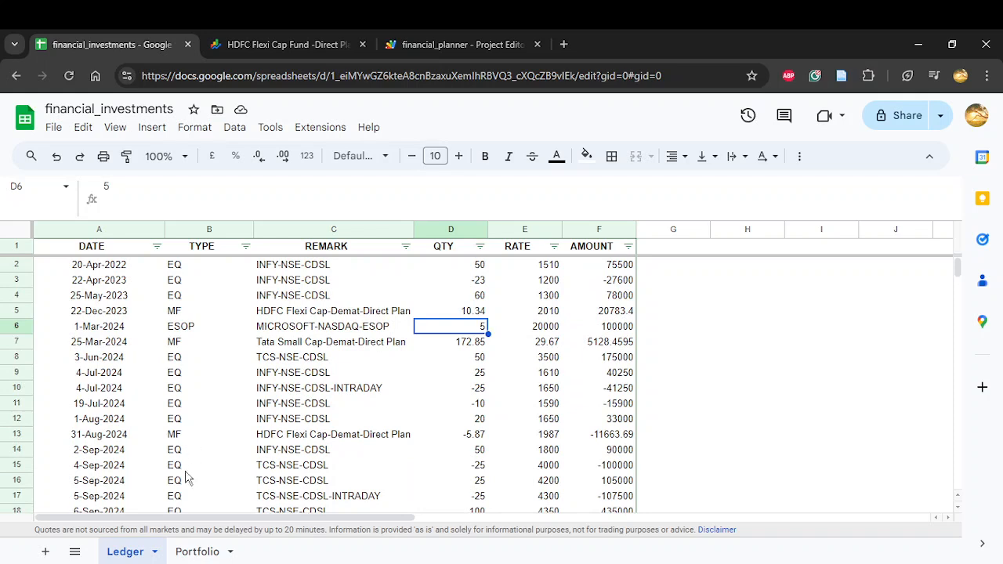
Step: Return to the Portfolio sheet and fill the MICROSOFT row's realized QTY in M5 with the GET_QTY formula referencing $M$1
{"action": "left_click", "coordinate": [196, 552]}
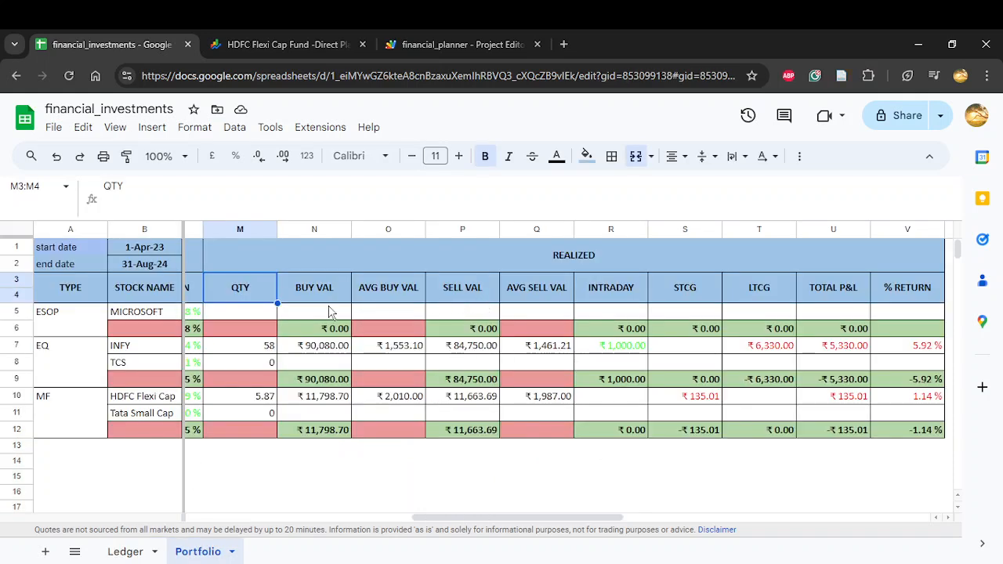
{"action": "left_click", "coordinate": [262, 317]}
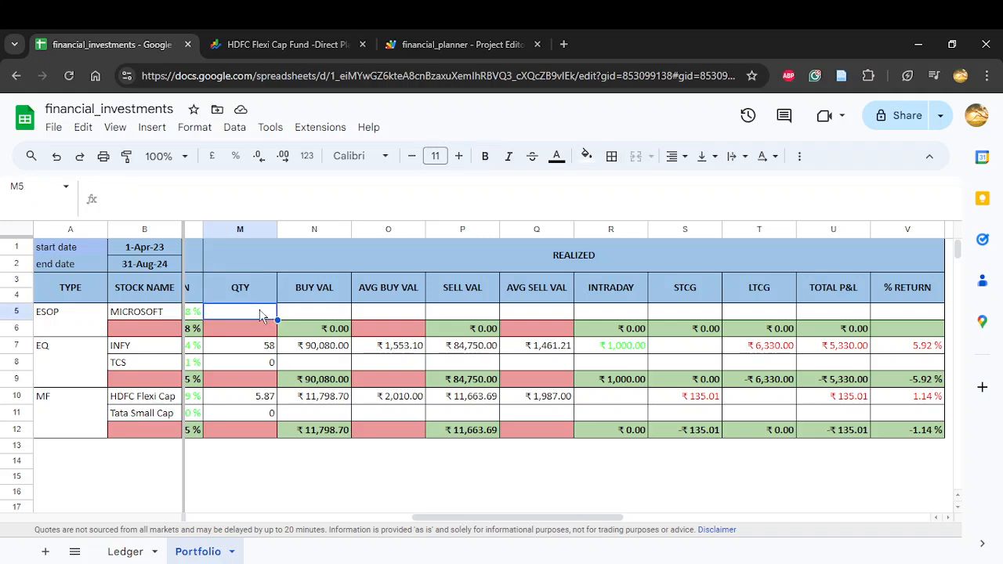
{"action": "left_click", "coordinate": [306, 318]}
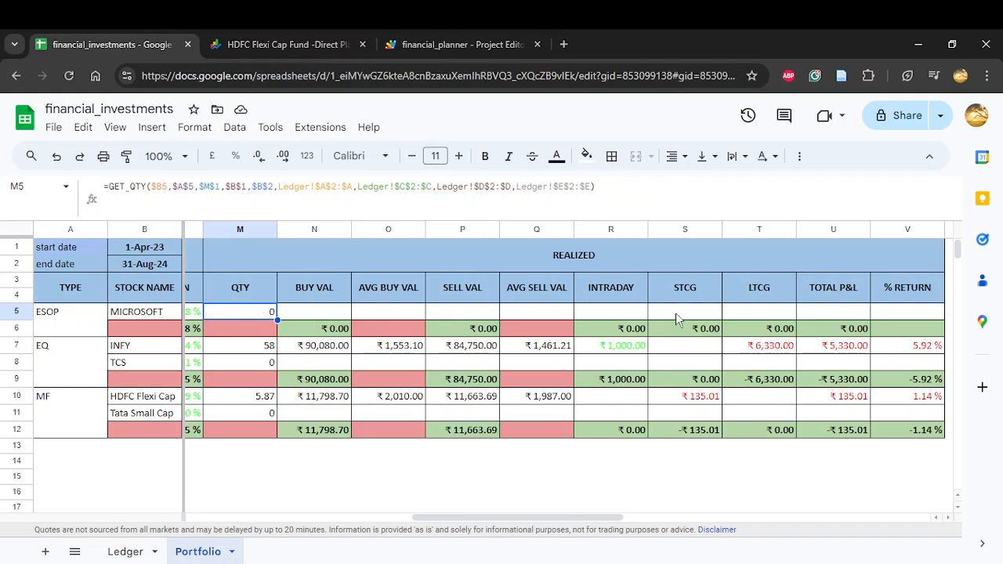
Step: Inspect the MICROSOFT row's REALIZED formulas from BUY VAL through TOTAL P&L, plus the TCS row's BUY VAL formula
{"action": "left_click", "coordinate": [330, 314]}
{"action": "key", "text": "Right"}
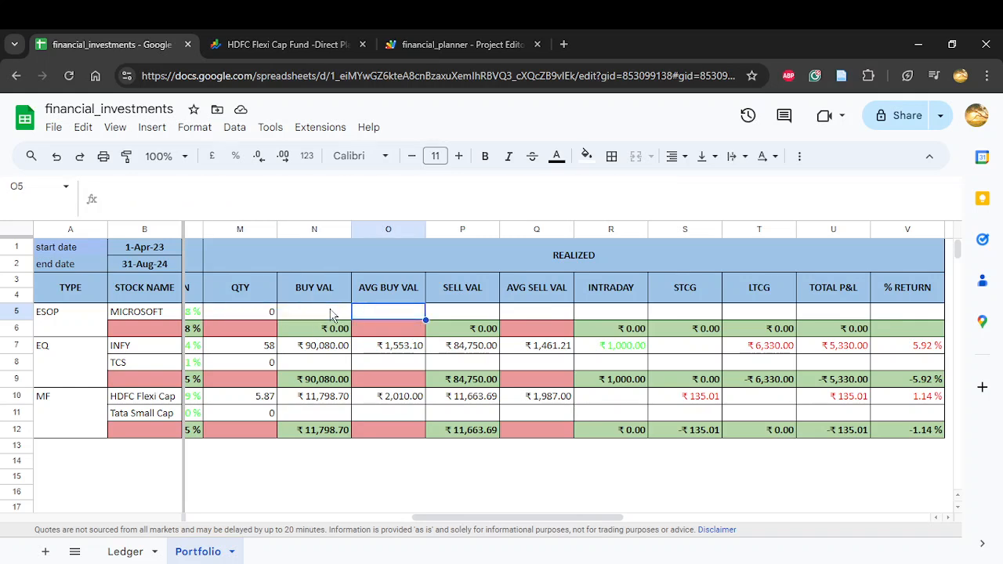
{"action": "key", "text": "Right"}
{"action": "key", "text": "Right"}
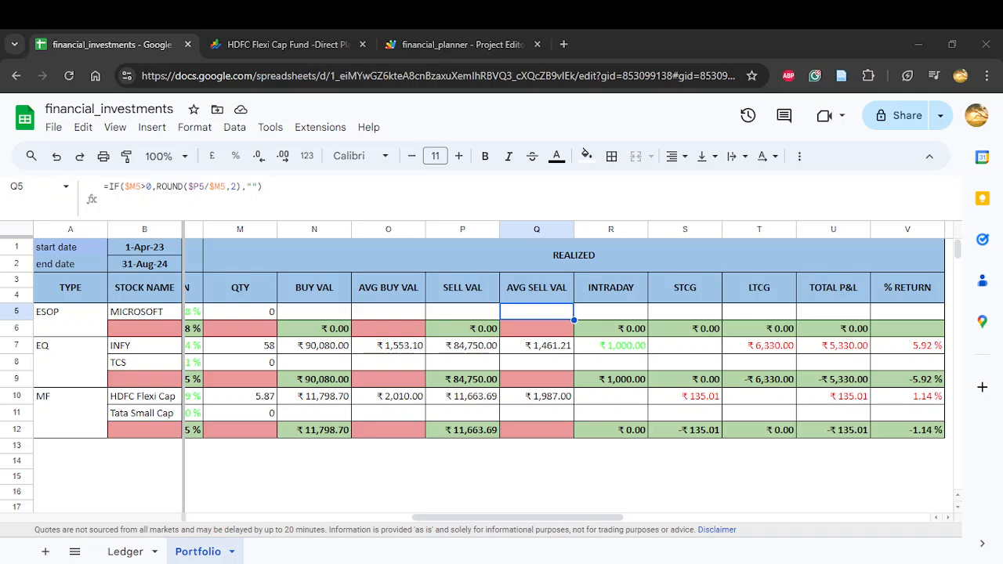
{"action": "key", "text": "Left"}
{"action": "key", "text": "Left"}
{"action": "key", "text": "Left"}
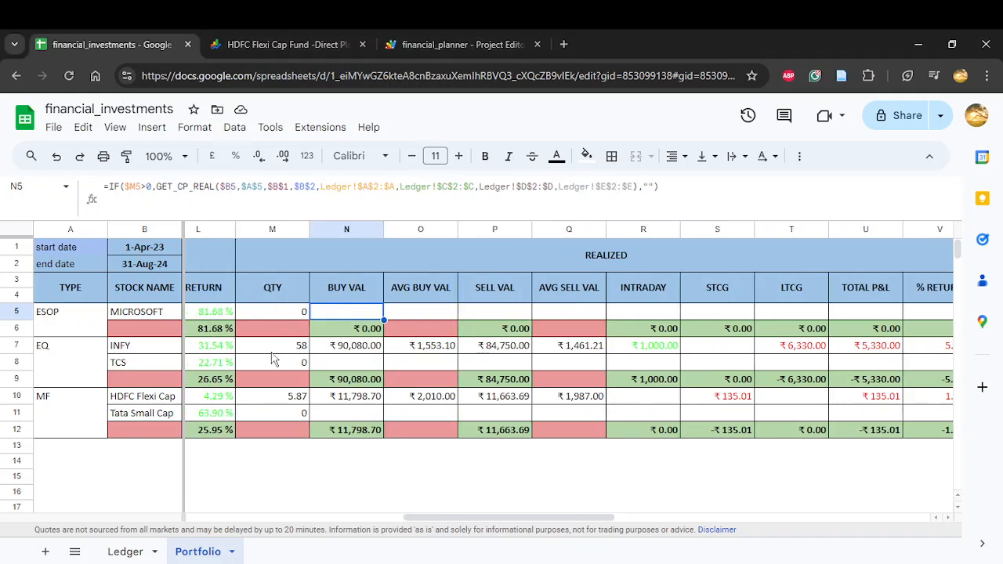
{"action": "key", "text": "Right"}
{"action": "key", "text": "Right"}
{"action": "key", "text": "Right"}
{"action": "key", "text": "Right"}
{"action": "key", "text": "Right"}
{"action": "key", "text": "Right"}
{"action": "key", "text": "Right"}
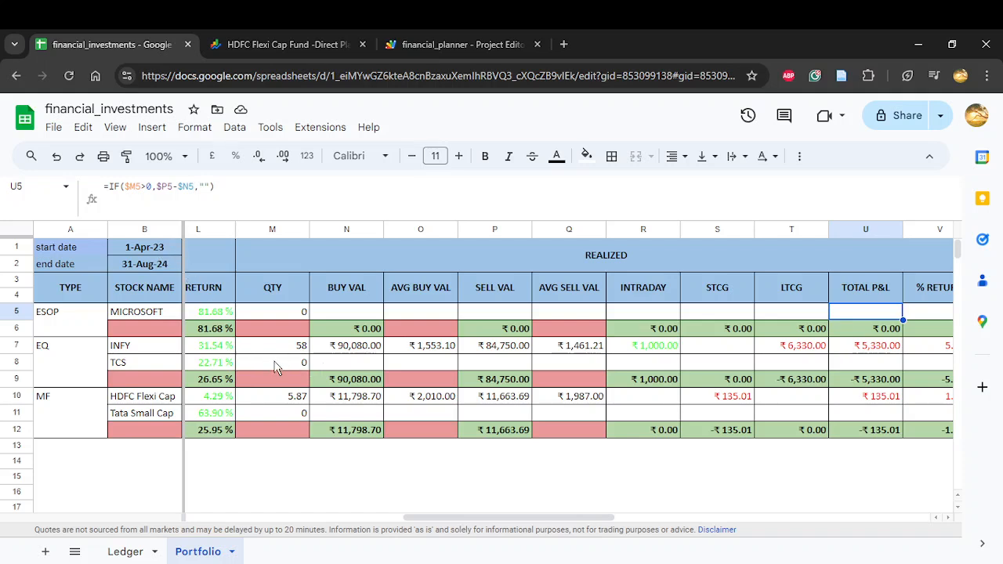
{"action": "left_click", "coordinate": [377, 367]}
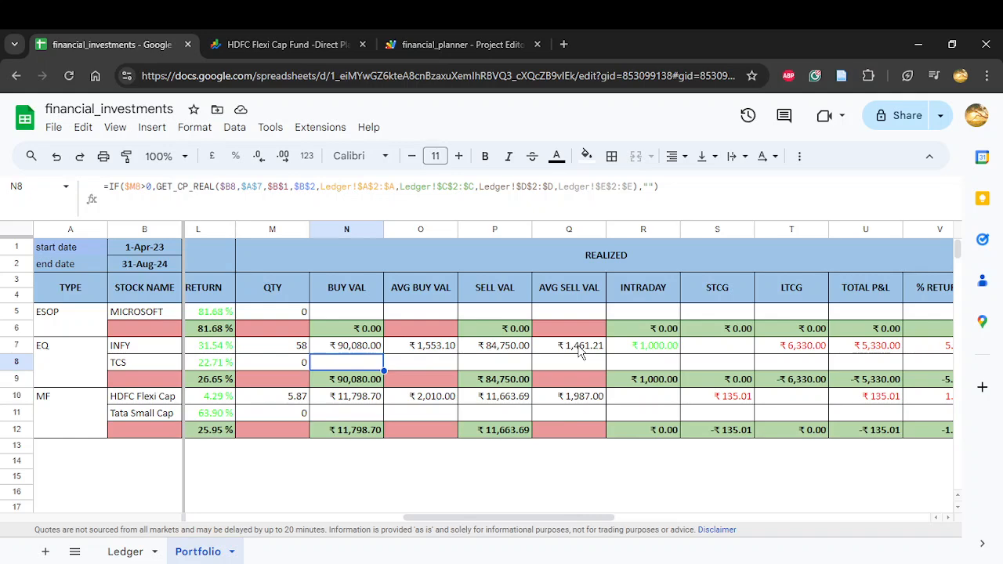
Step: Examine the INFY row's realized INTRADAY, TOTAL P&L and % RETURN formulas, and sum its INTRADAY to LTCG cells R7:T7
{"action": "scroll", "coordinate": [580, 352], "scroll_direction": "right", "scroll_amount": 2}
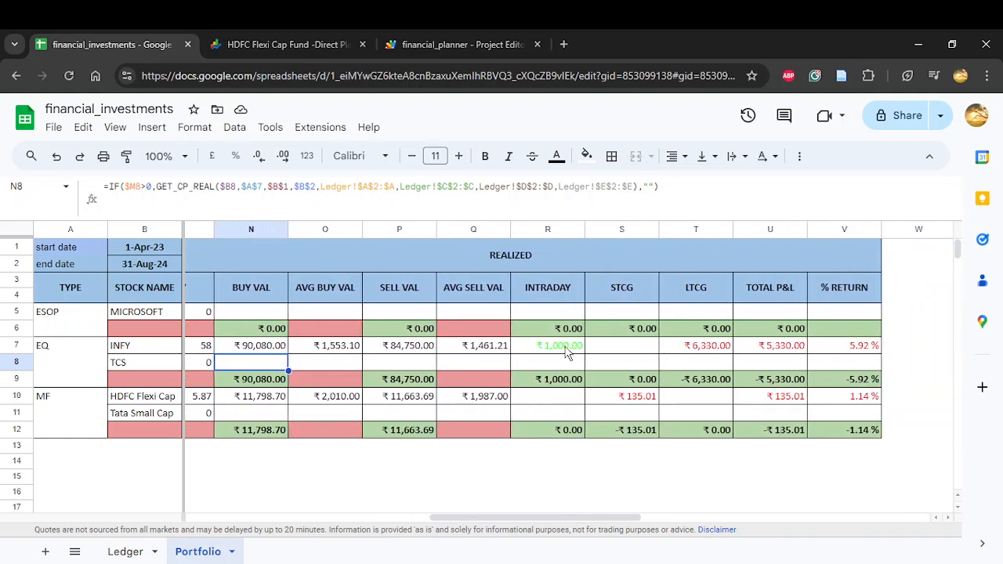
{"action": "left_click", "coordinate": [569, 351]}
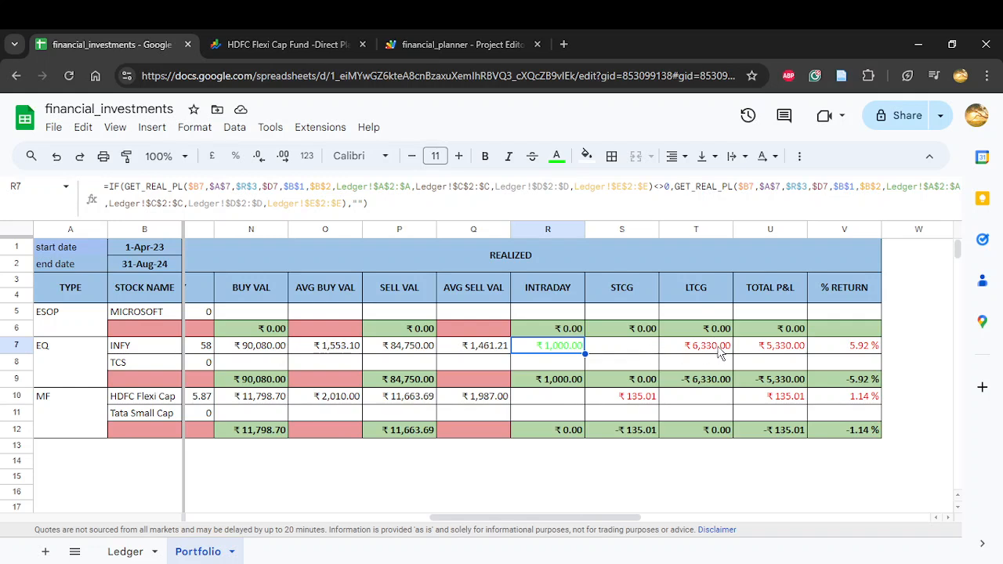
{"action": "left_click", "coordinate": [775, 353]}
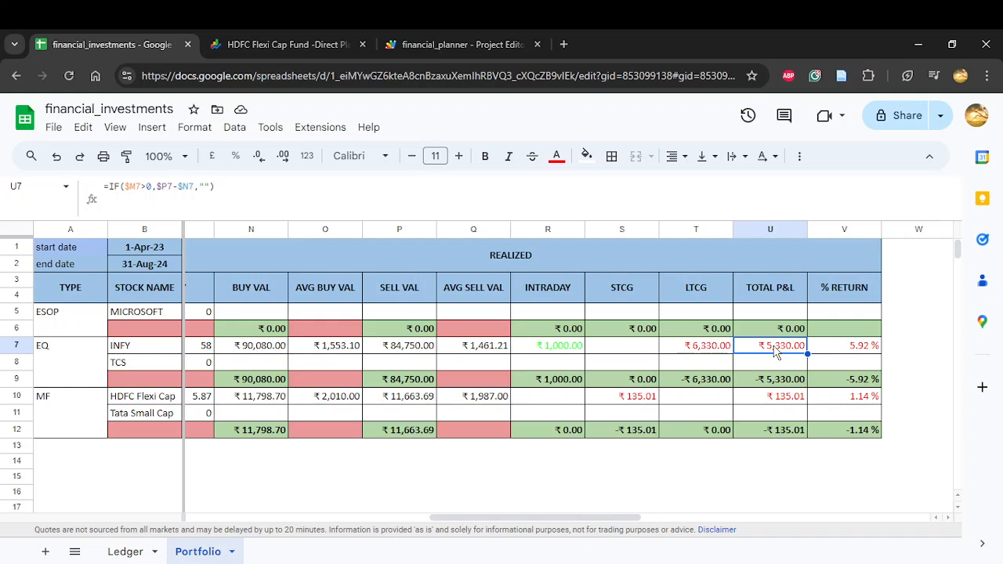
{"action": "left_click_drag", "start_coordinate": [556, 350], "coordinate": [712, 349]}
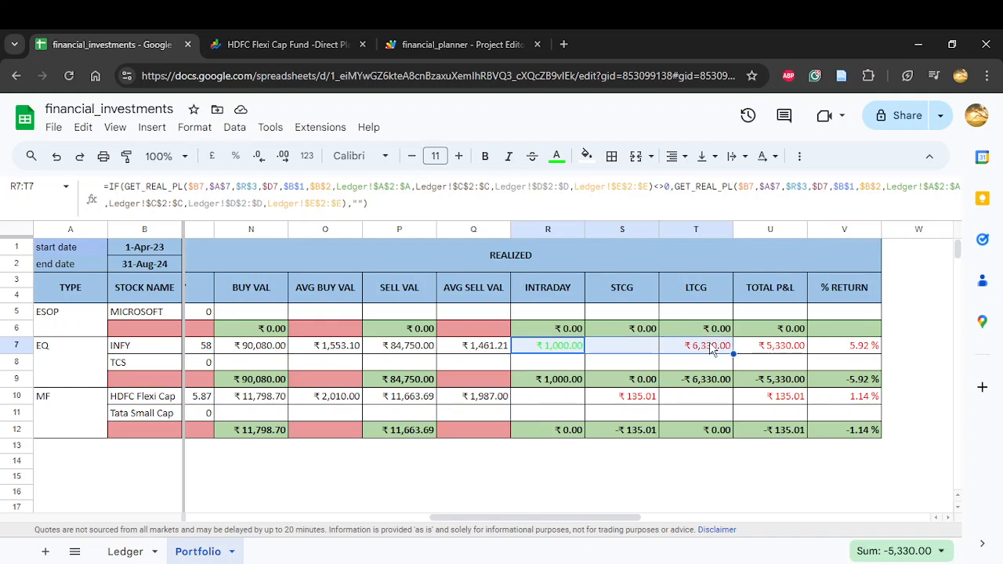
{"action": "left_click", "coordinate": [841, 348]}
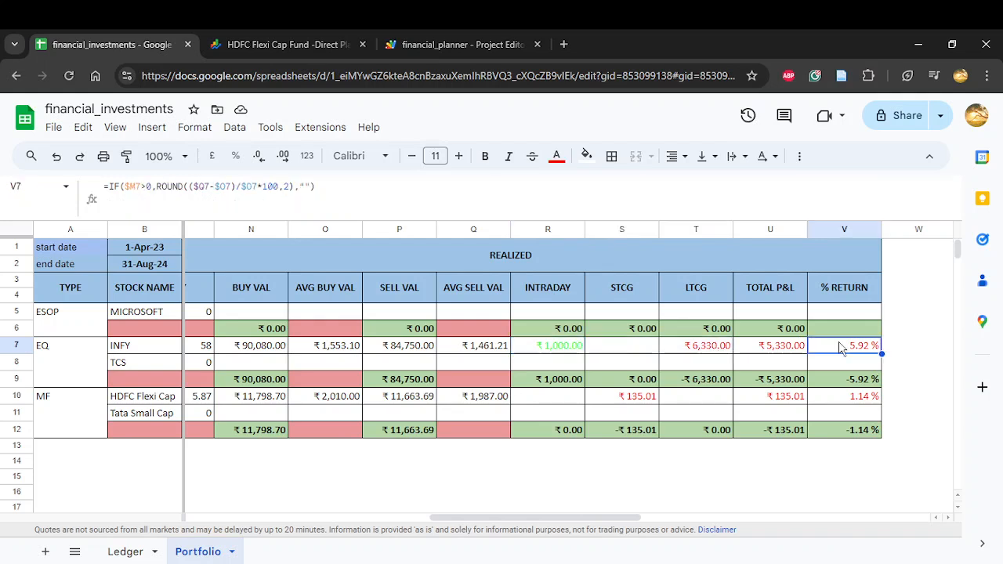
{"action": "double_click", "coordinate": [843, 347]}
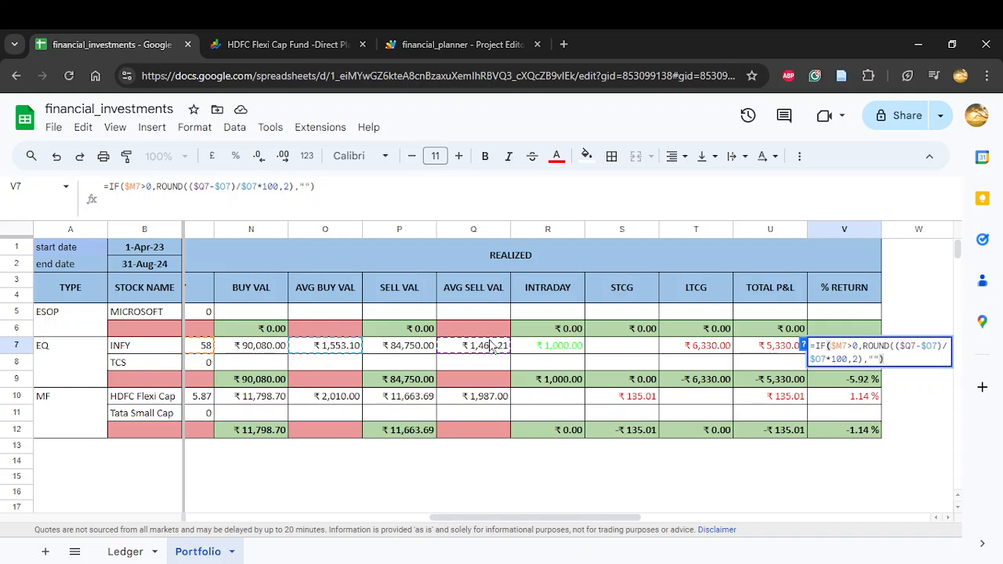
{"action": "key", "text": "Return"}
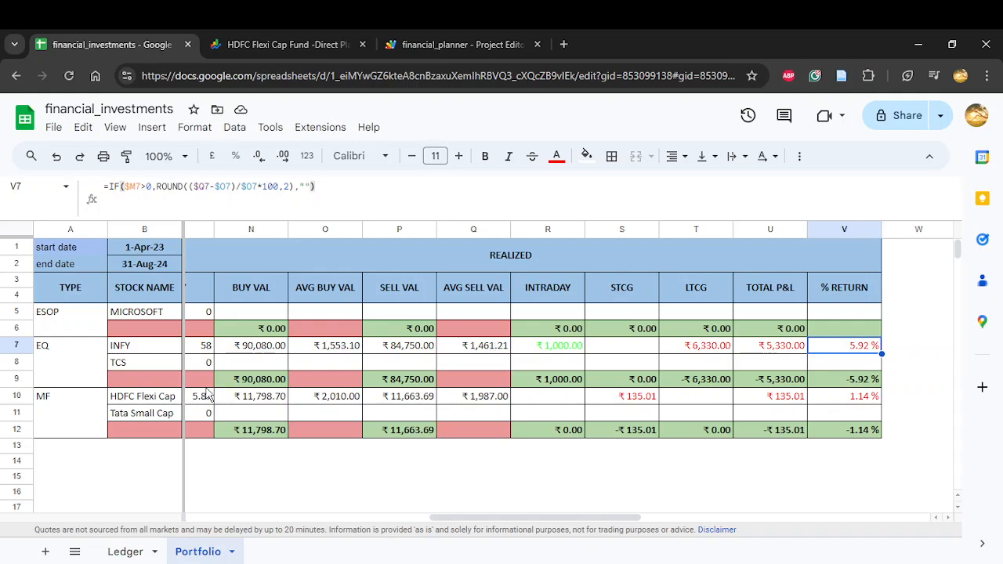
Step: Inspect the HDFC Flexi Cap row's realized STCG, LTCG and % RETURN formulas
{"action": "scroll", "coordinate": [267, 401], "scroll_direction": "left", "scroll_amount": 1}
{"action": "scroll", "coordinate": [267, 401], "scroll_direction": "left", "scroll_amount": 3}
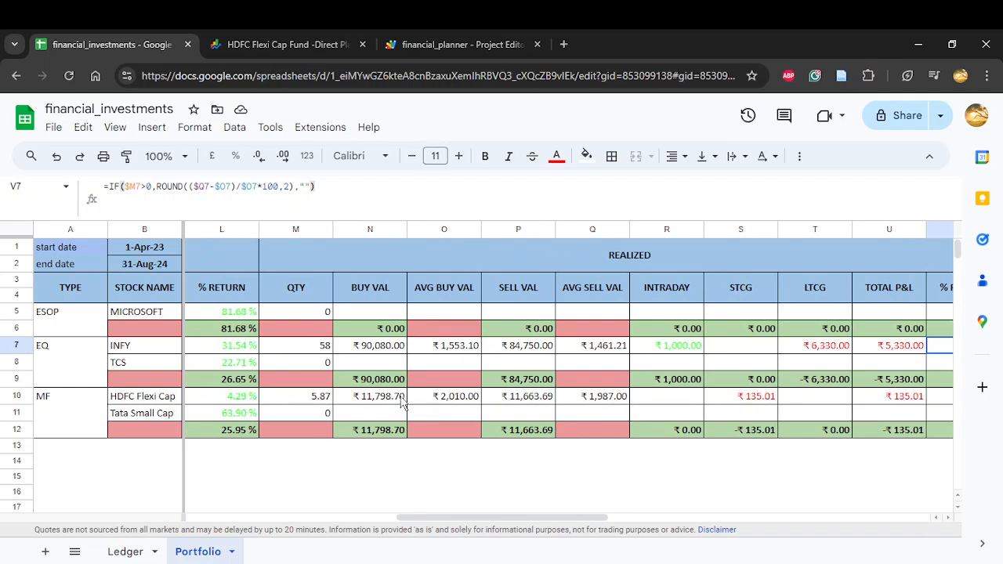
{"action": "scroll", "coordinate": [486, 402], "scroll_direction": "right", "scroll_amount": 3}
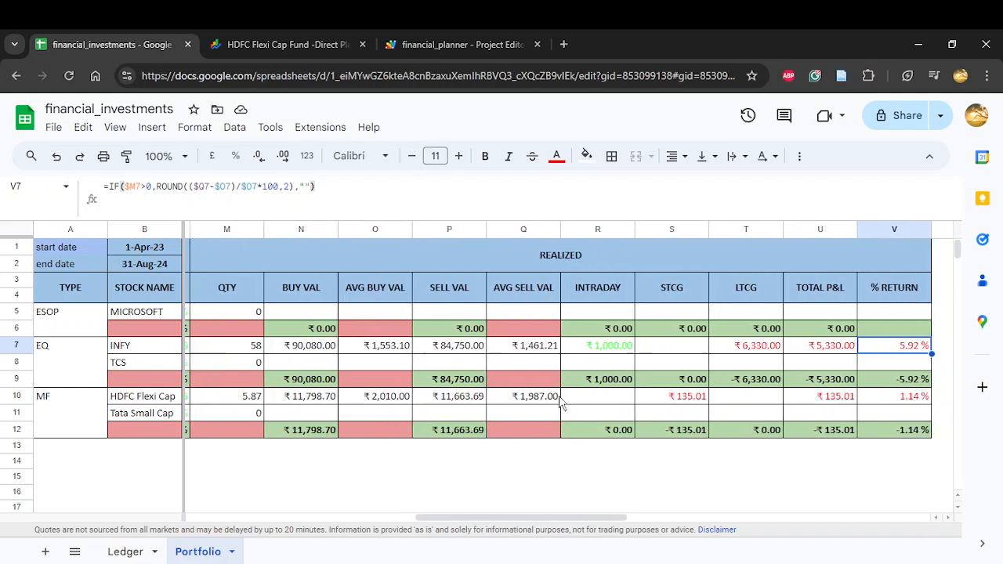
{"action": "left_click", "coordinate": [661, 400]}
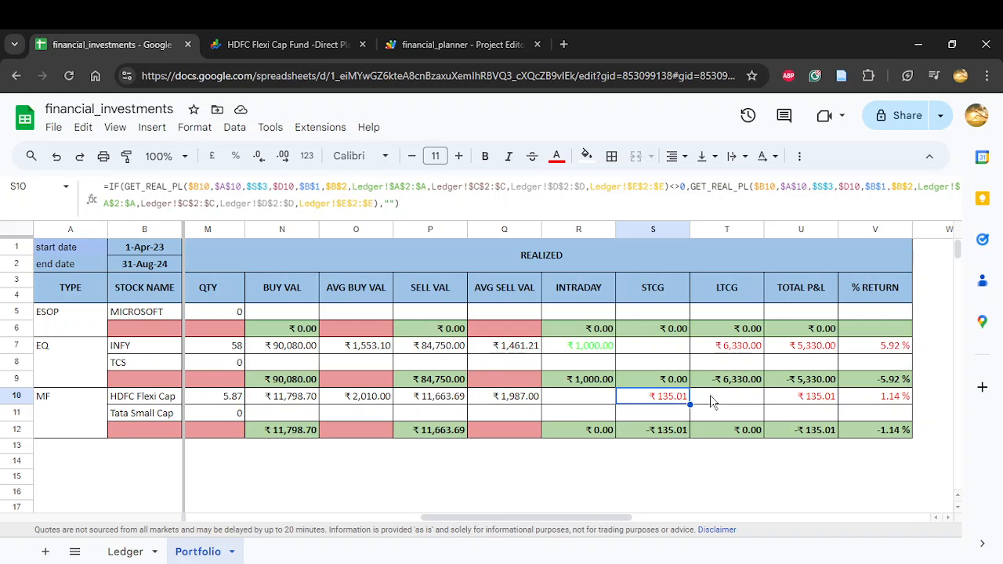
{"action": "left_click", "coordinate": [738, 403]}
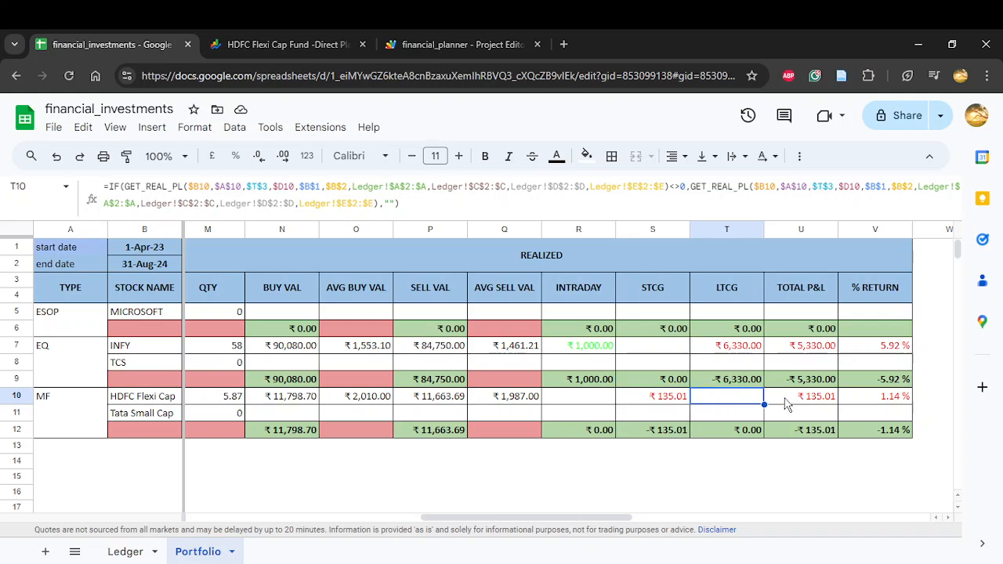
{"action": "left_click", "coordinate": [894, 399]}
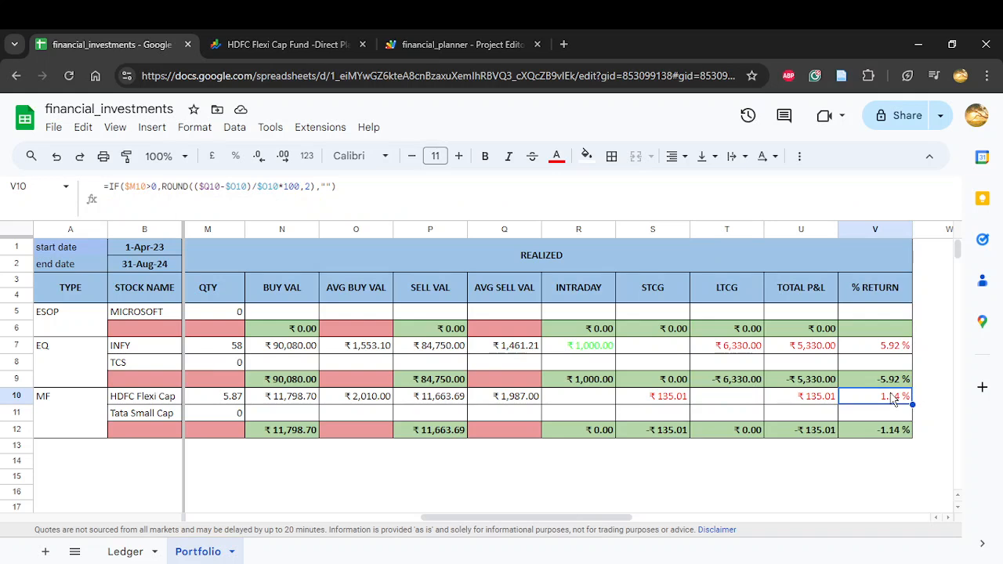
Step: Check the realized % RETURN formulas in the MF and EQ subtotal rows and the EQ subtotal's TOTAL P&L formula
{"action": "left_click", "coordinate": [877, 438]}
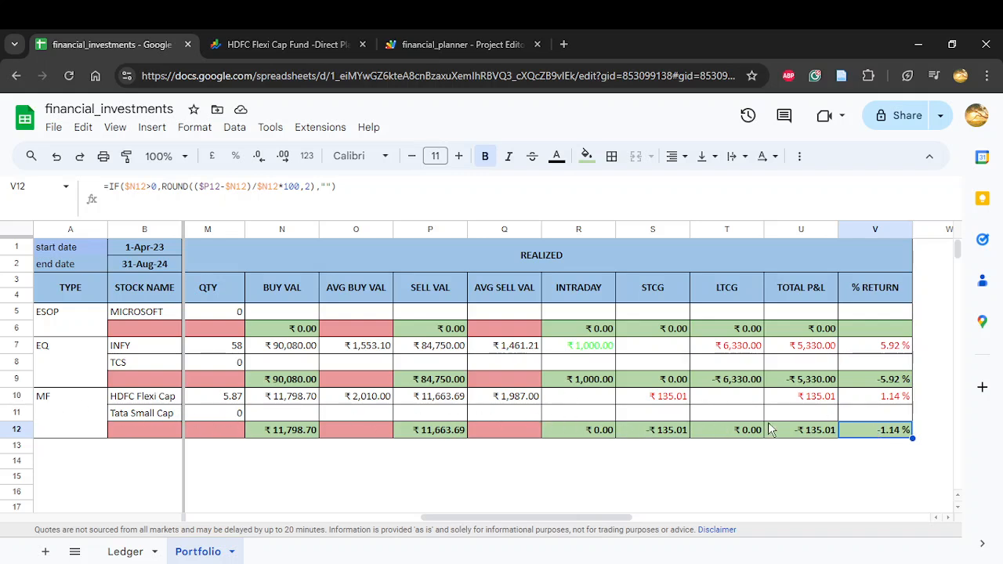
{"action": "left_click", "coordinate": [871, 383]}
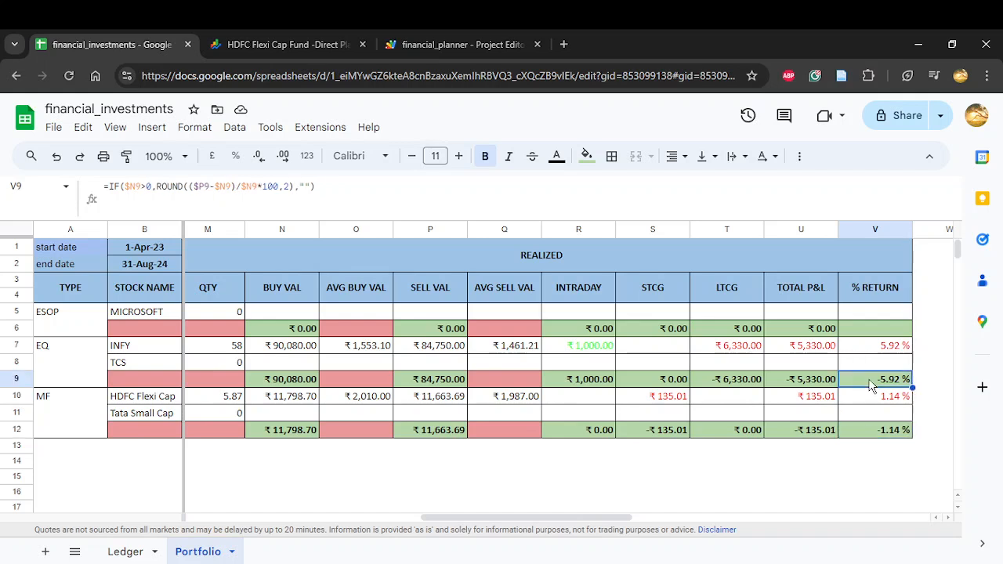
{"action": "double_click", "coordinate": [793, 381]}
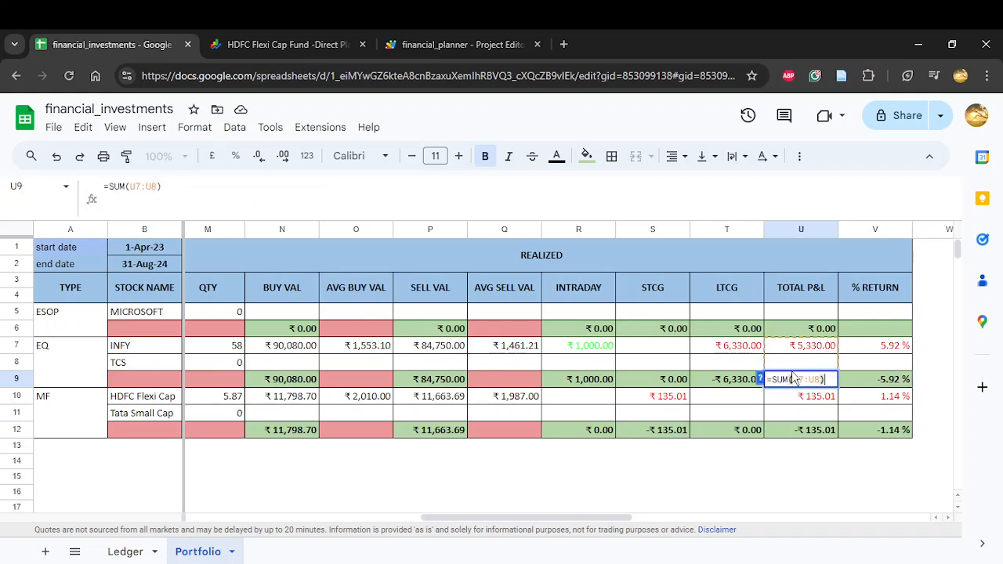
{"action": "key", "text": "Escape"}
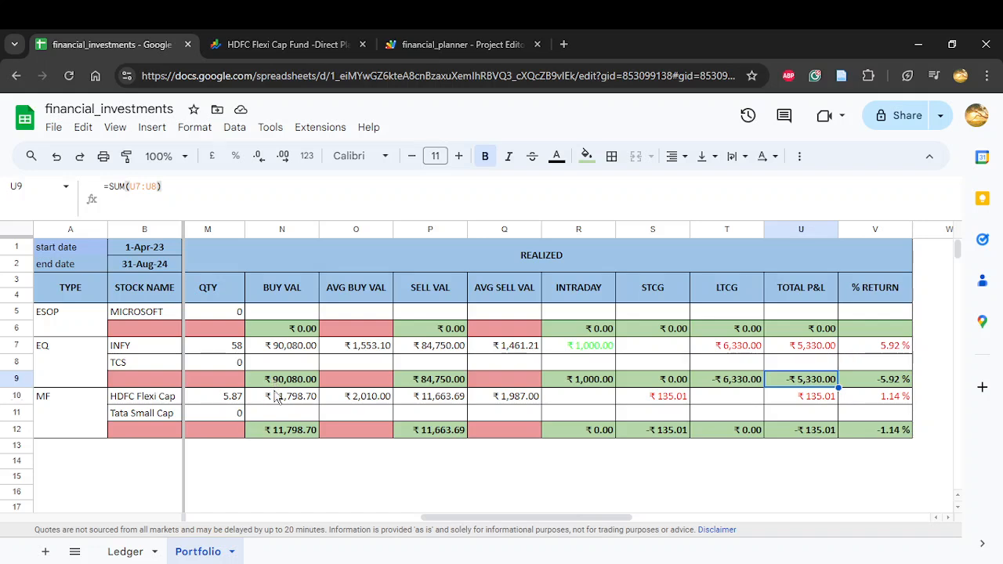
Step: Verify INFY's realized QTY in M7 by summing the sold quantities D3, D10 and D11 on the Ledger sheet, and return to Portfolio
{"action": "scroll", "coordinate": [275, 396], "scroll_direction": "left", "scroll_amount": 1}
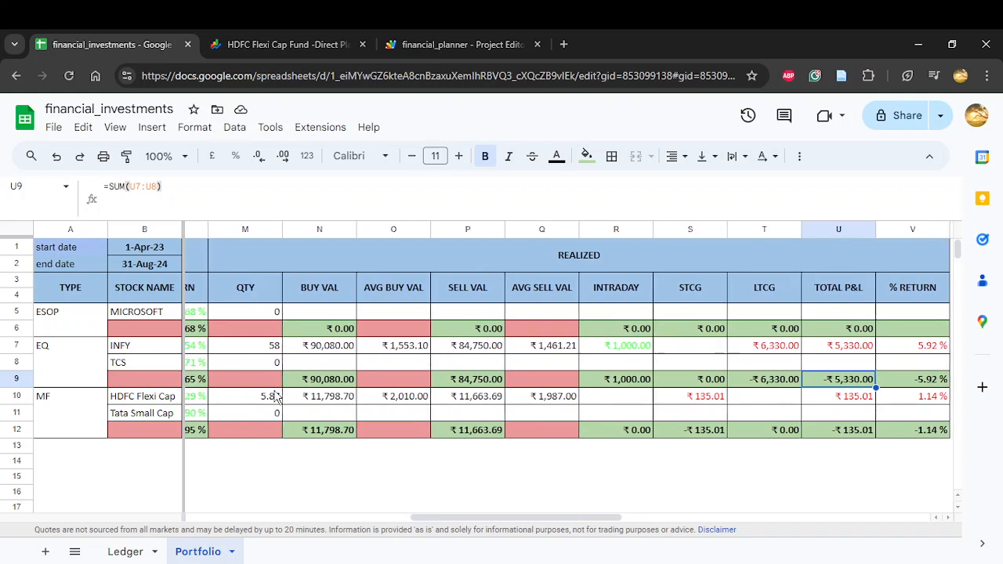
{"action": "left_click", "coordinate": [276, 347]}
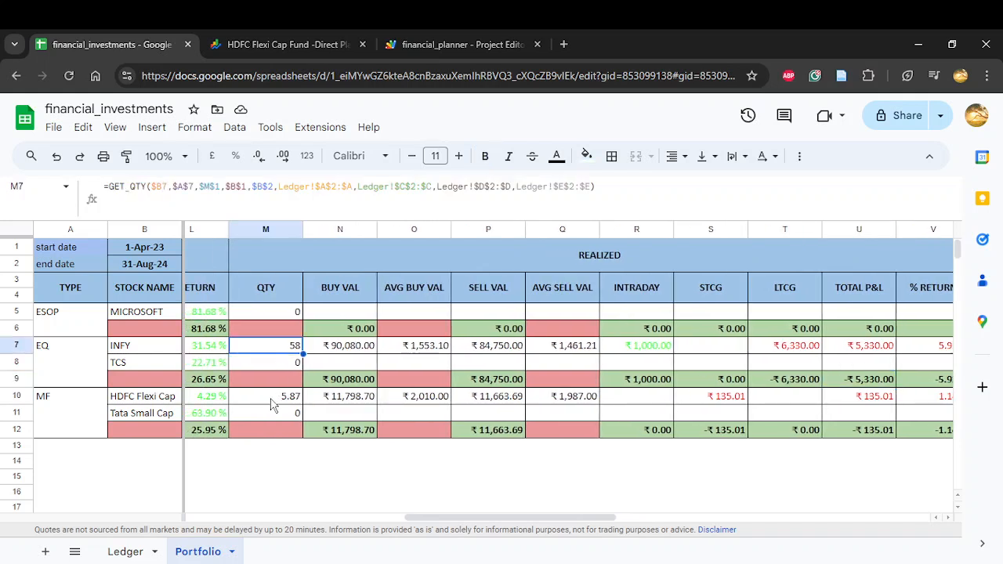
{"action": "left_click", "coordinate": [136, 553]}
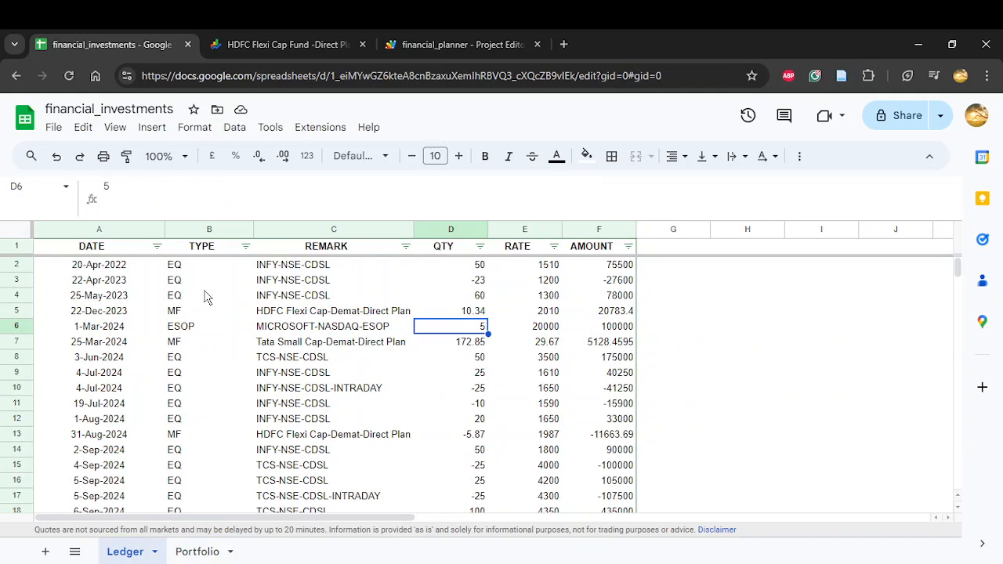
{"action": "left_click", "coordinate": [479, 282]}
{"action": "left_click", "coordinate": [205, 552]}
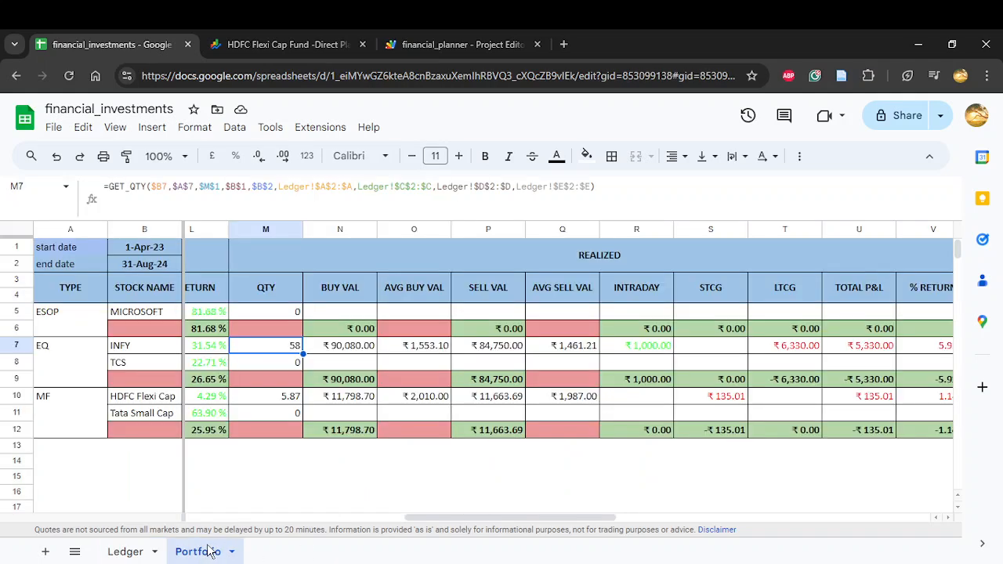
{"action": "left_click", "coordinate": [139, 552]}
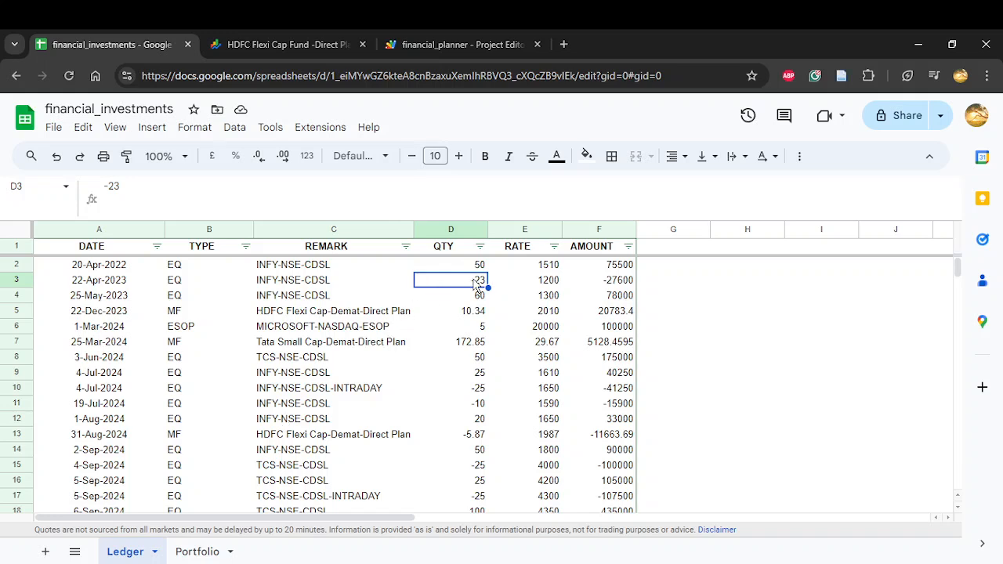
{"action": "left_click", "coordinate": [471, 391], "text": "ctrl"}
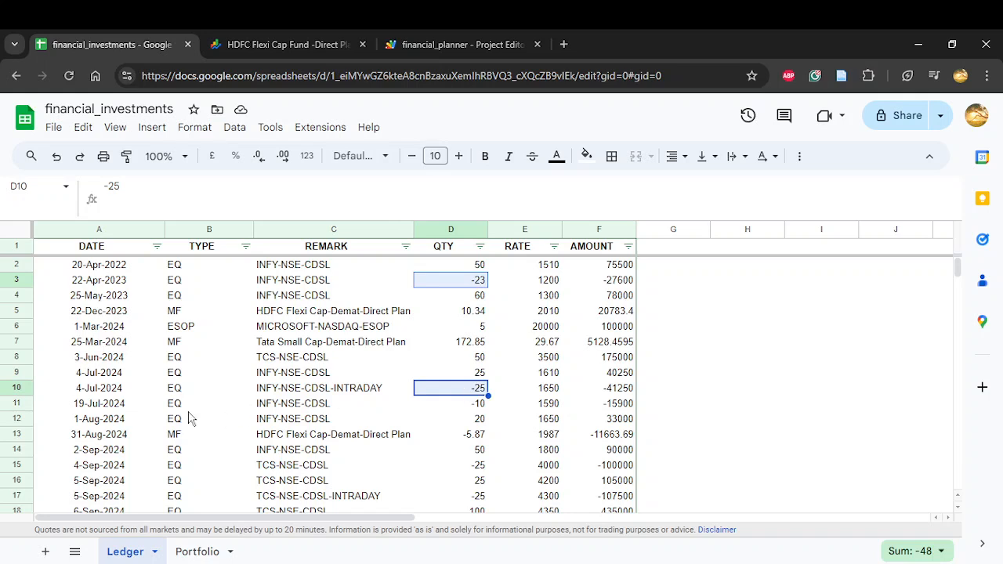
{"action": "left_click", "coordinate": [473, 404], "text": "shift"}
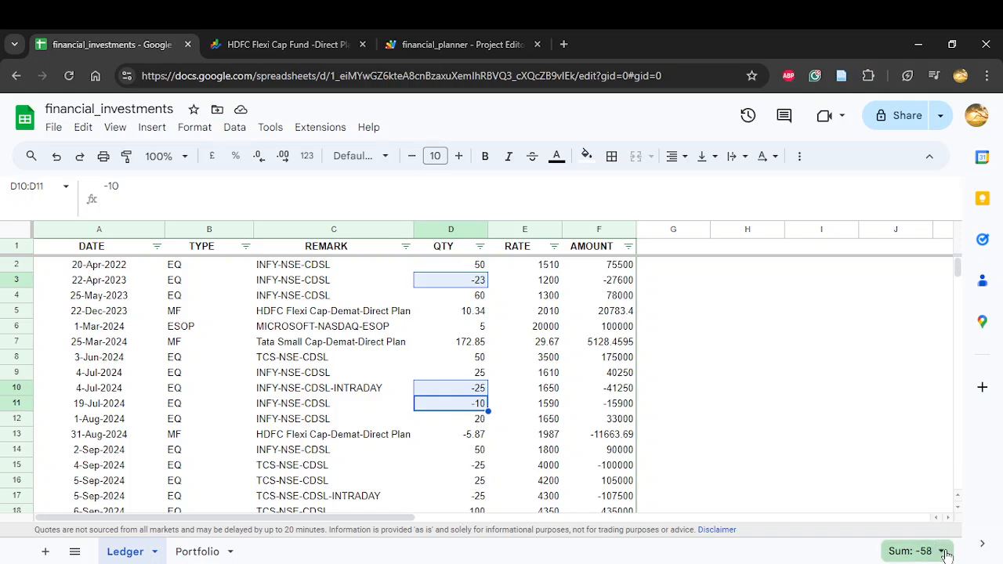
{"action": "left_click", "coordinate": [191, 553]}
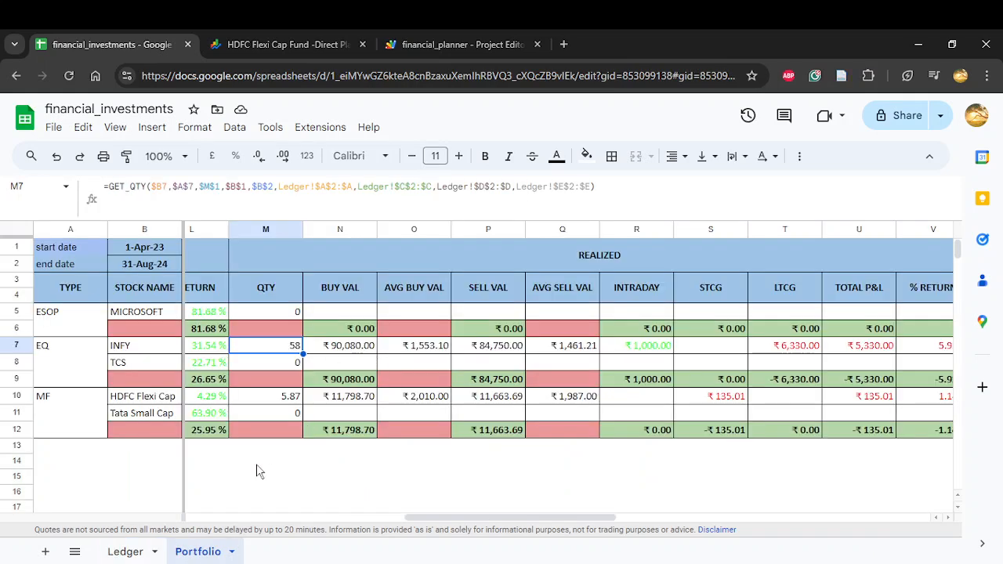
Step: On the Ledger sheet, compare the 4-Jul-2024 INFY buy and intraday sale by summing their quantities and amounts, and return to Portfolio
{"action": "left_click", "coordinate": [145, 549]}
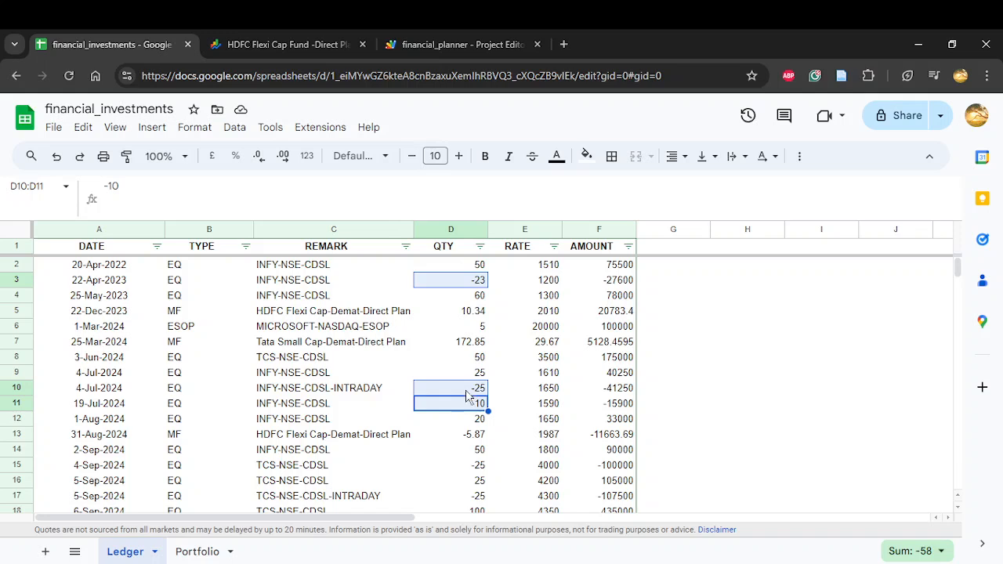
{"action": "left_click", "coordinate": [16, 391]}
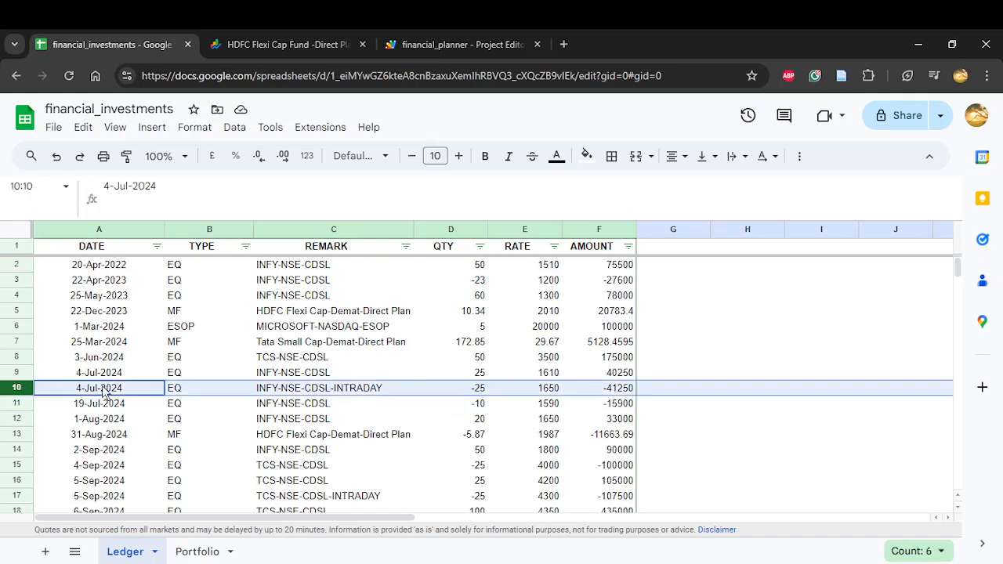
{"action": "left_click", "coordinate": [20, 370]}
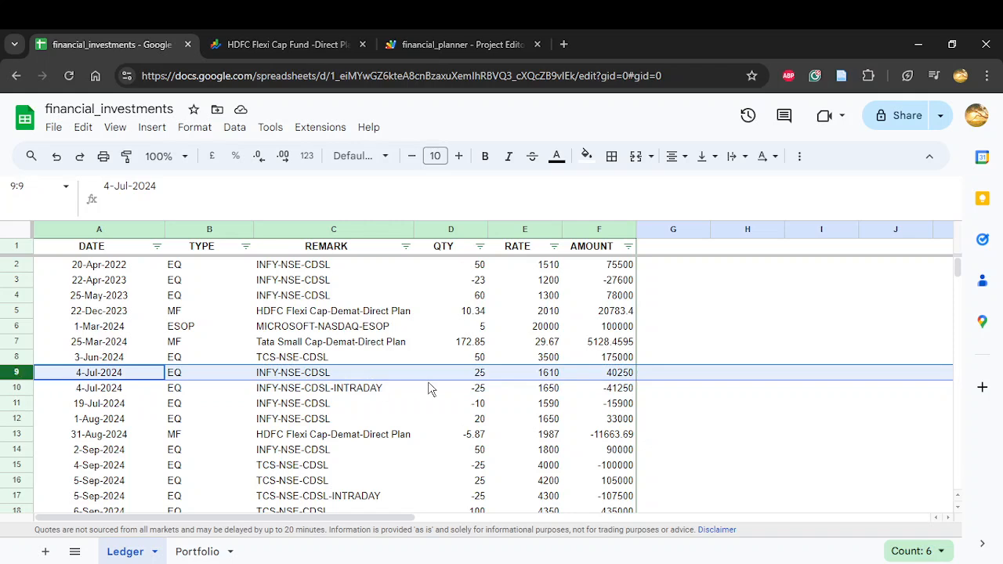
{"action": "left_click_drag", "start_coordinate": [479, 379], "coordinate": [485, 395]}
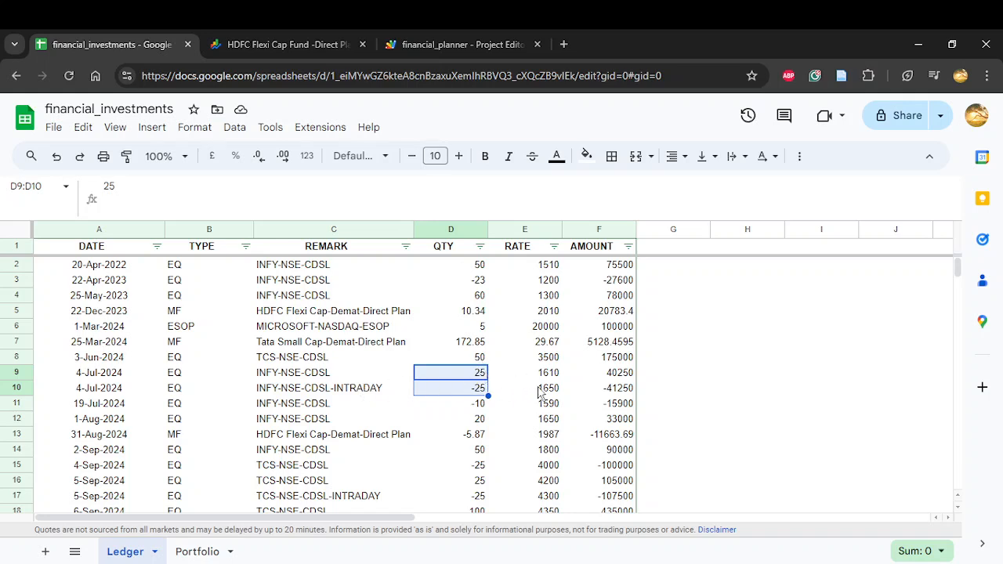
{"action": "left_click_drag", "start_coordinate": [622, 375], "coordinate": [619, 390]}
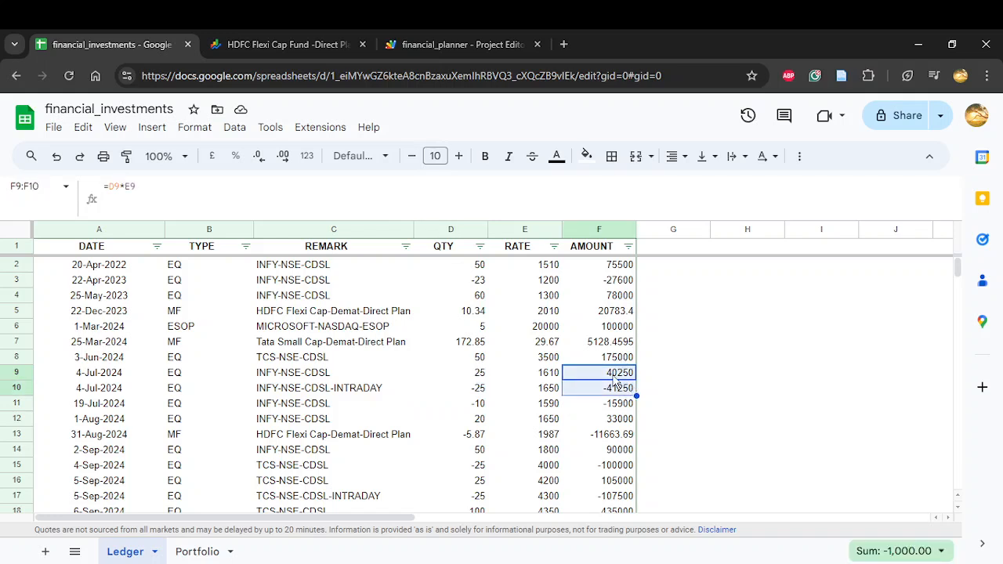
{"action": "left_click", "coordinate": [215, 552]}
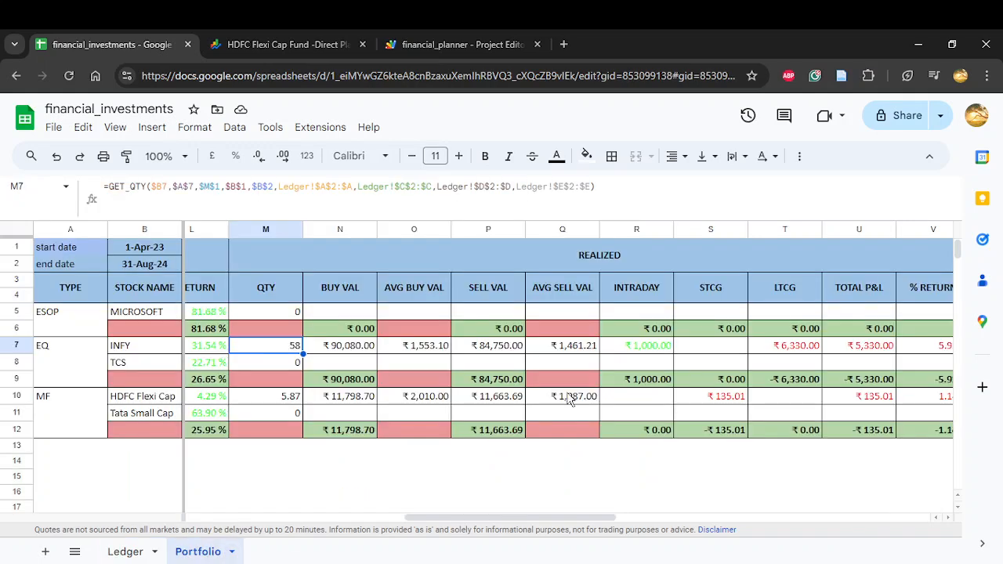
Step: Check INFY's realized INTRADAY formula in R7, and locate HDFC Flexi Cap's sold quantity in D13 and purchase date in A5 on the Ledger sheet
{"action": "left_click", "coordinate": [642, 349]}
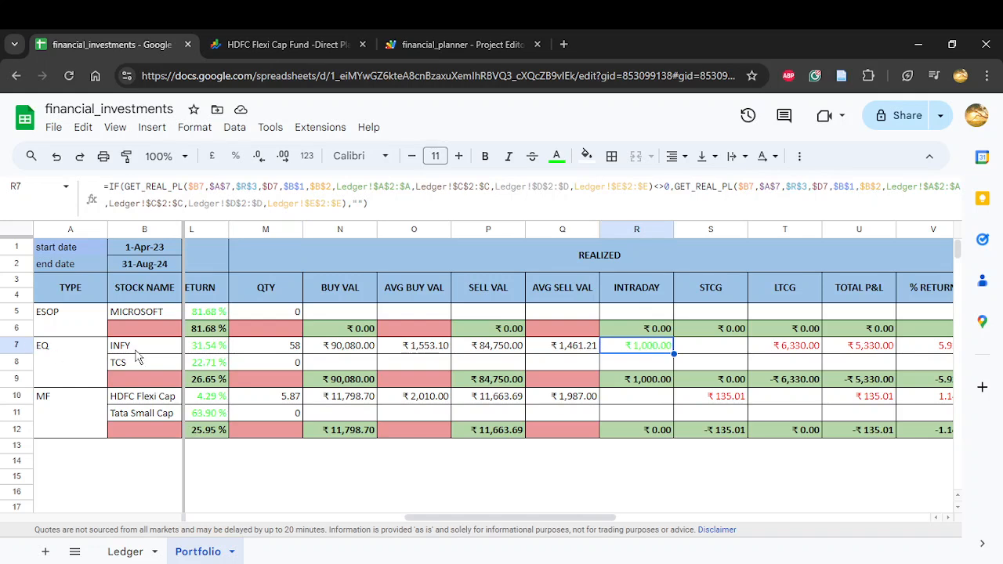
{"action": "left_click", "coordinate": [140, 549]}
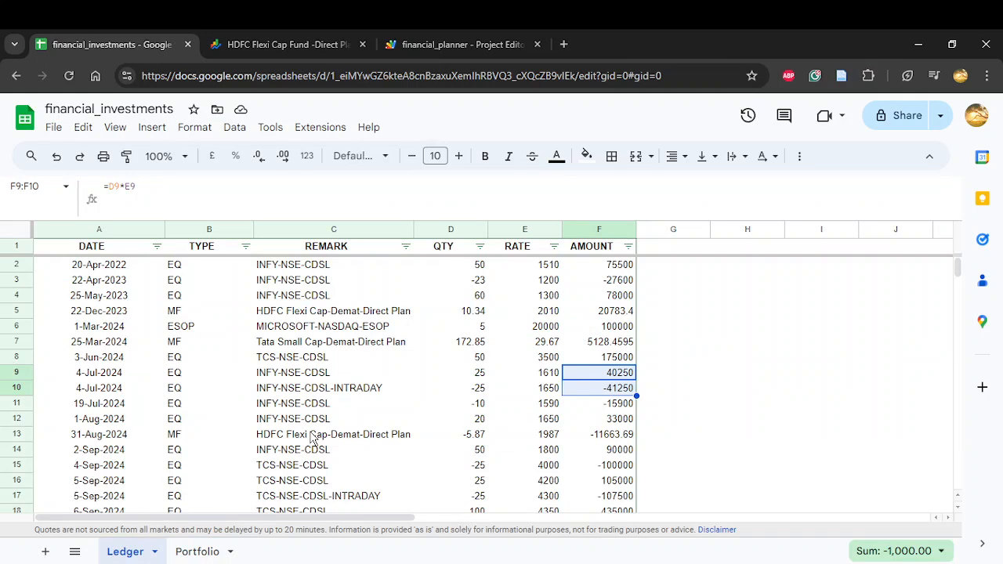
{"action": "left_click", "coordinate": [478, 436]}
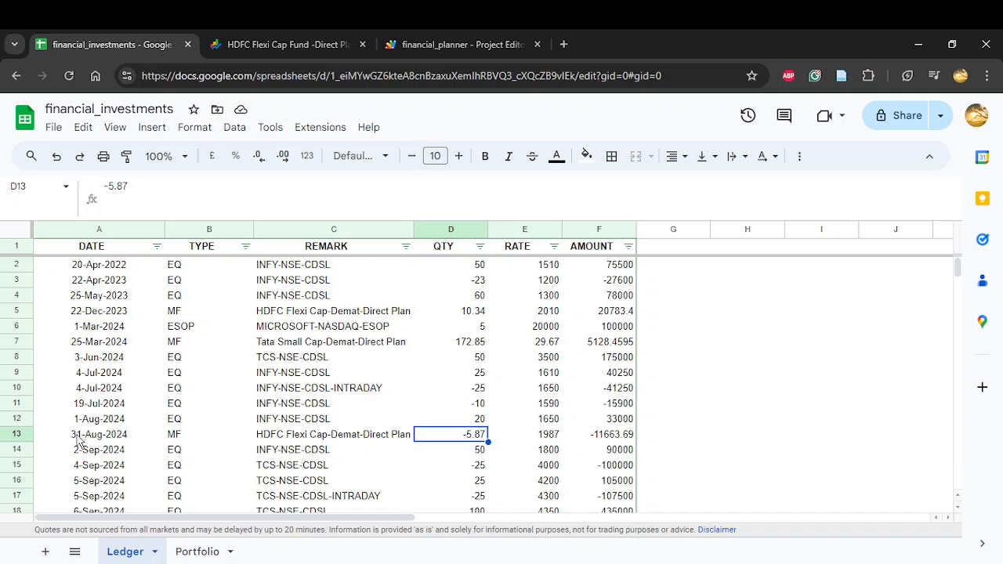
{"action": "left_click", "coordinate": [265, 316]}
{"action": "left_click", "coordinate": [82, 313]}
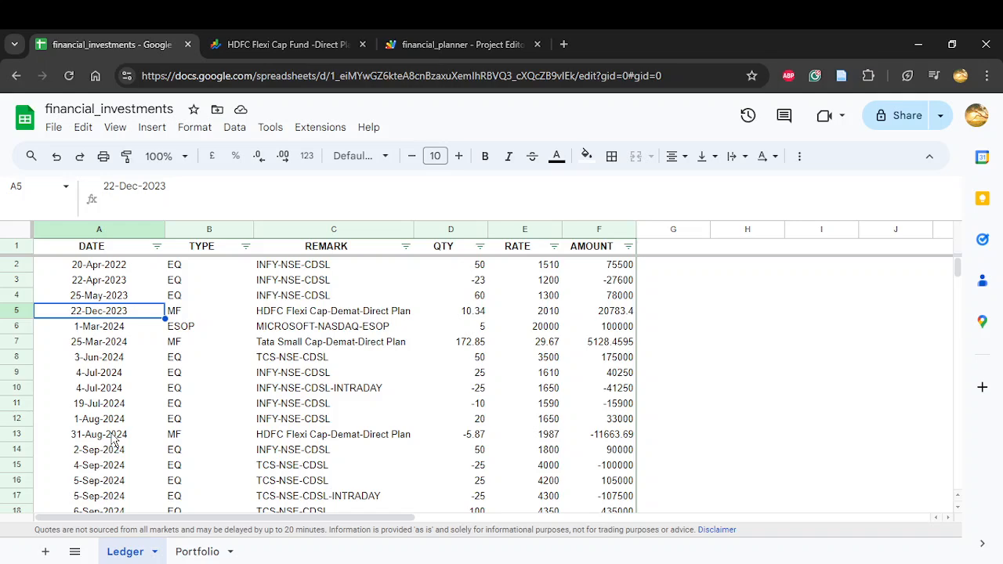
Step: Check HDFC Flexi Cap's realized STCG formula in S10 on Portfolio, and examine its sale quantity and amount in Ledger row 13
{"action": "left_click", "coordinate": [210, 553]}
{"action": "left_click", "coordinate": [736, 399]}
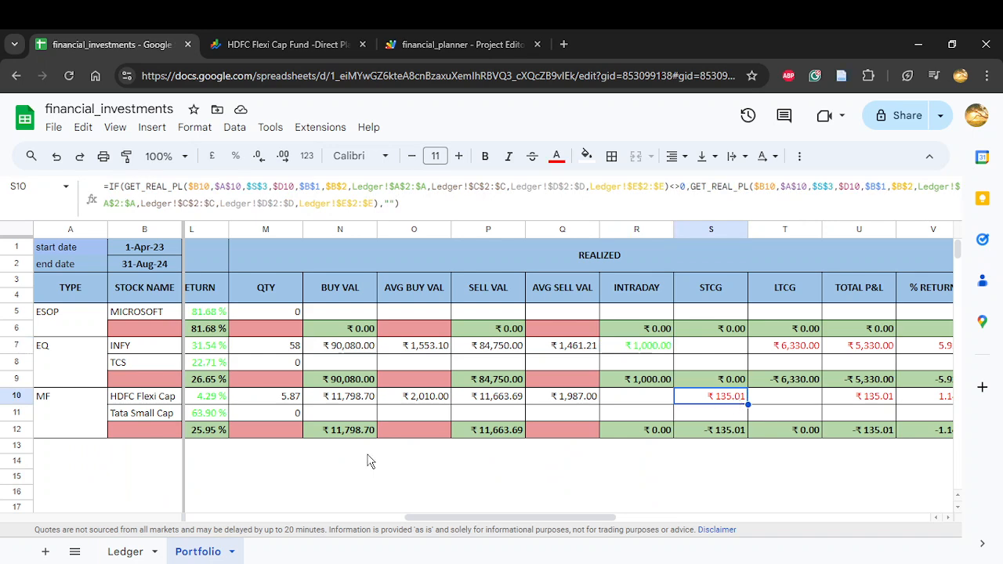
{"action": "left_click", "coordinate": [126, 552]}
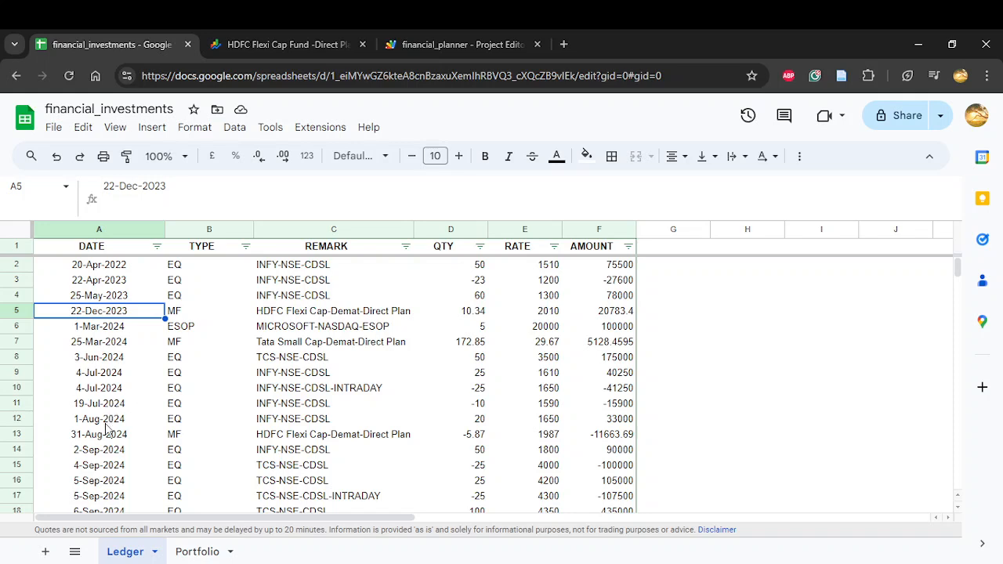
{"action": "left_click", "coordinate": [468, 442]}
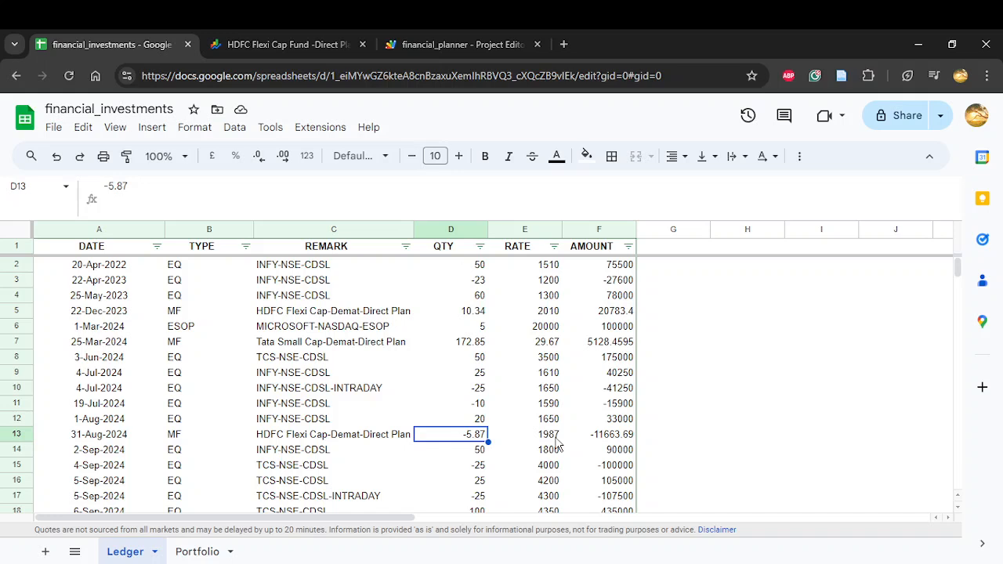
{"action": "left_click", "coordinate": [627, 441]}
Step: Calculate HDFC Flexi Cap's positive sale value in Ledger cell I11 with the formula =-F13
{"action": "left_click", "coordinate": [801, 410]}
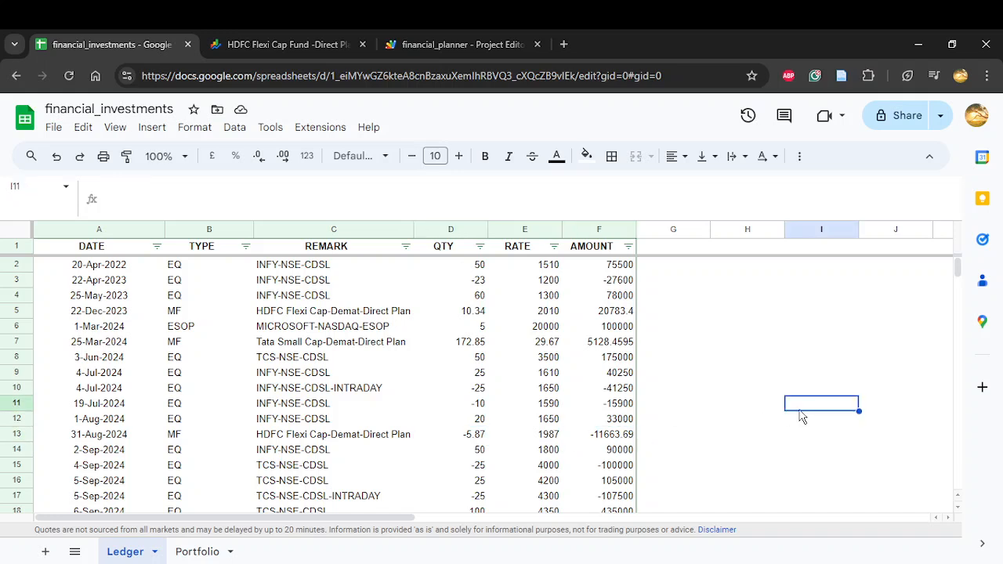
{"action": "type", "text": "="}
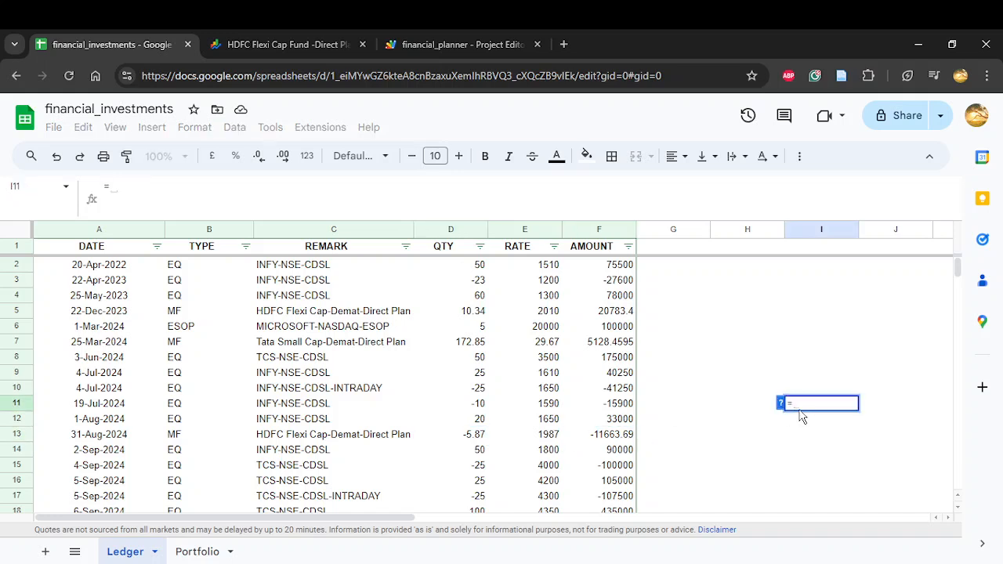
{"action": "type", "text": "-"}
{"action": "left_click", "coordinate": [616, 439]}
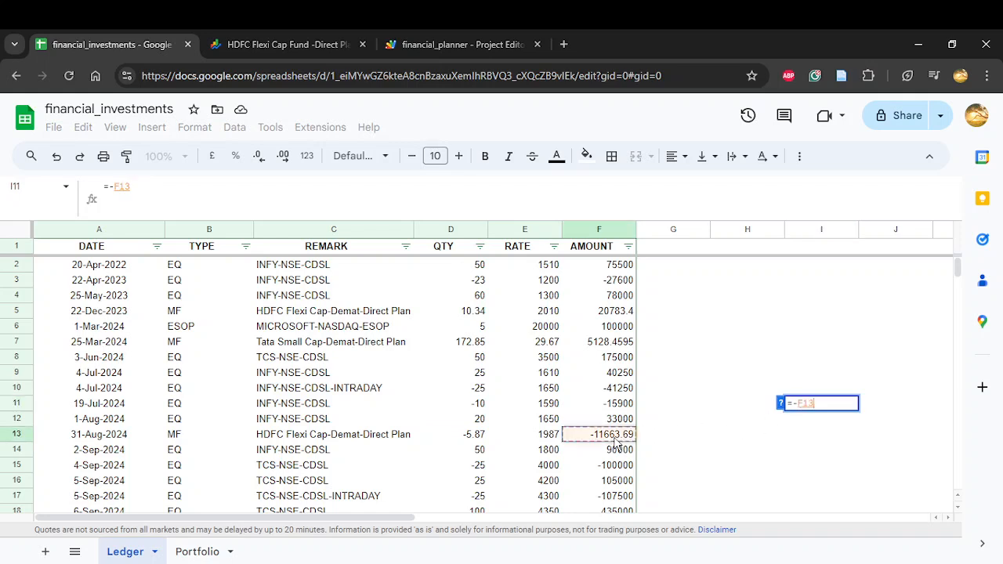
{"action": "key", "text": "Return"}
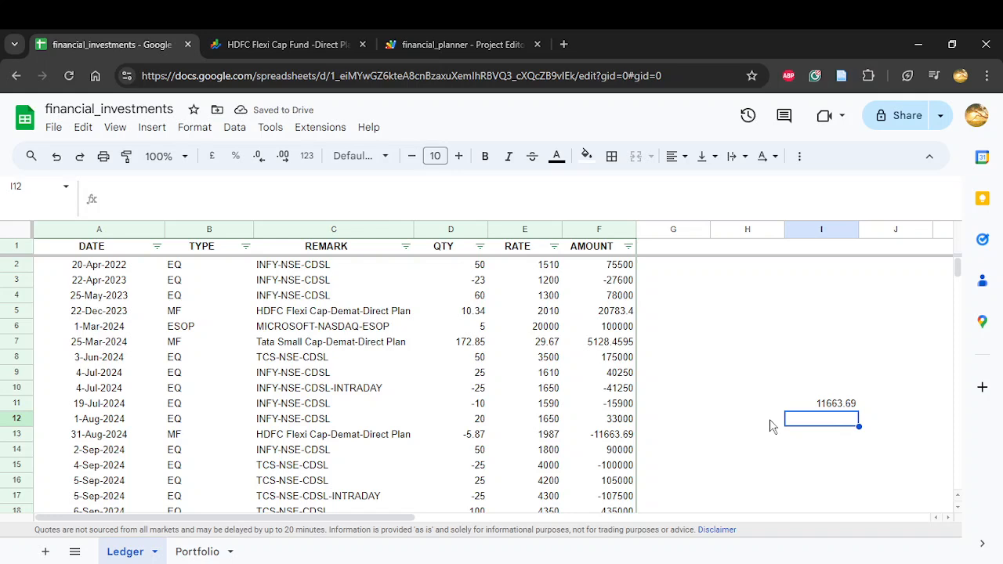
Step: Calculate the purchase cost of the sold HDFC Flexi Cap units in I12 with =-D13*E5
{"action": "type", "text": "="}
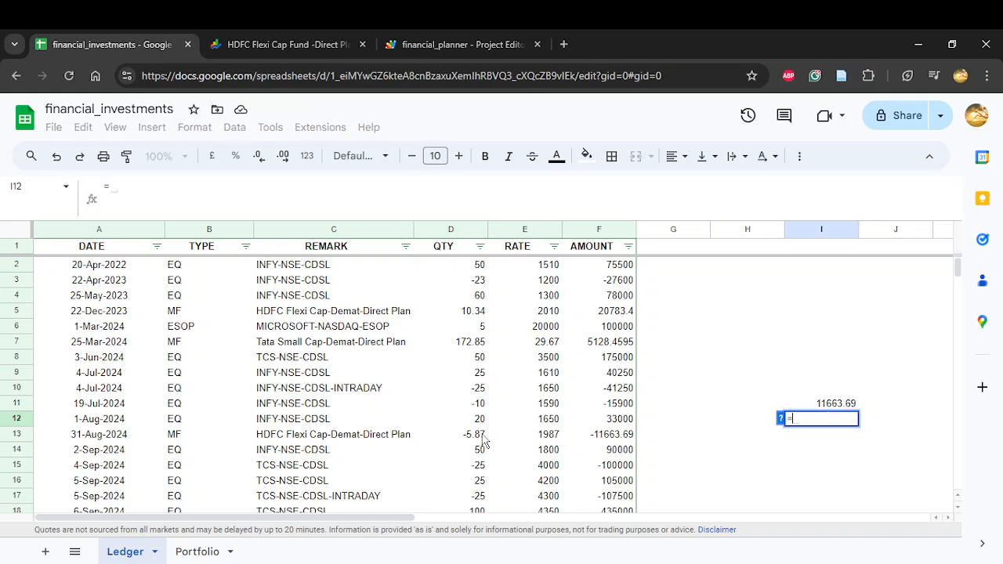
{"action": "type", "text": "-"}
{"action": "left_click", "coordinate": [483, 440]}
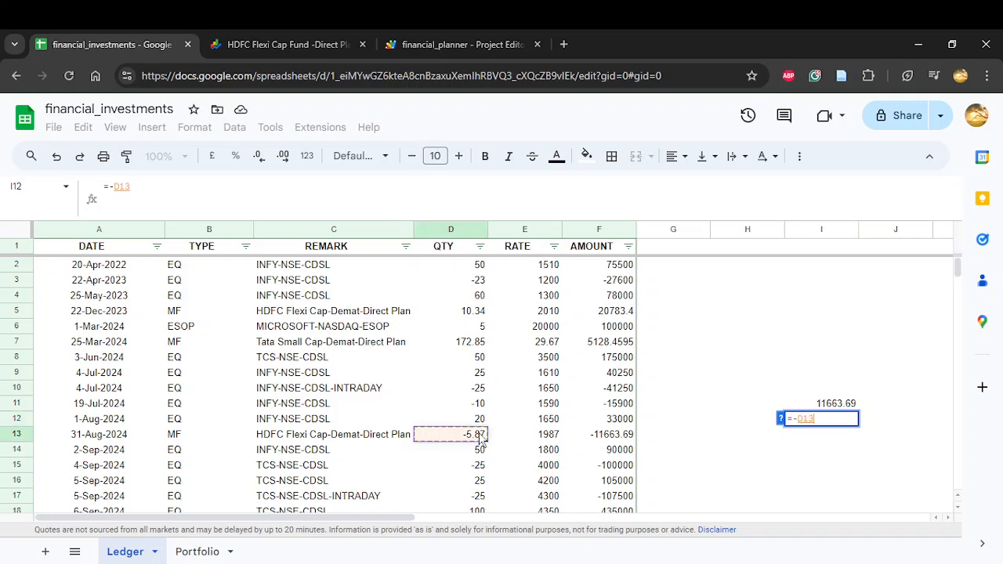
{"action": "type", "text": "*"}
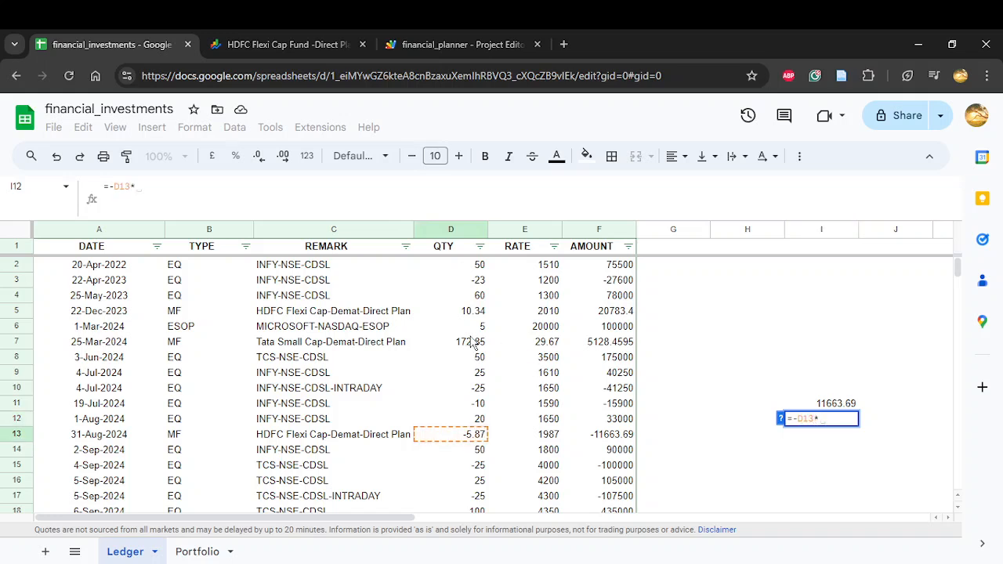
{"action": "left_click", "coordinate": [541, 316]}
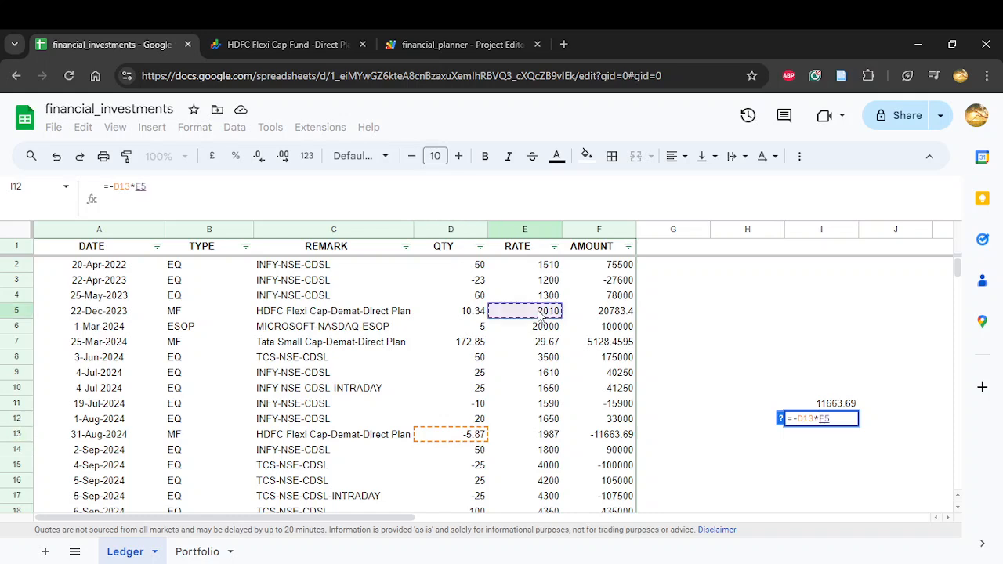
{"action": "key", "text": "Return"}
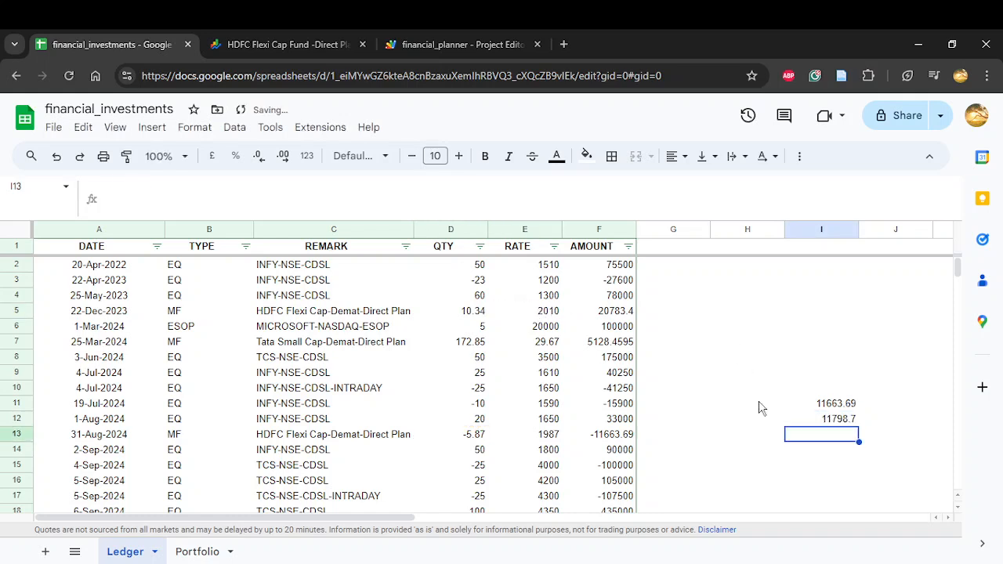
Step: Calculate the HDFC Flexi Cap gain or loss in I13 by subtracting the purchase cost in I12 from the sale value in I11
{"action": "type", "text": "="}
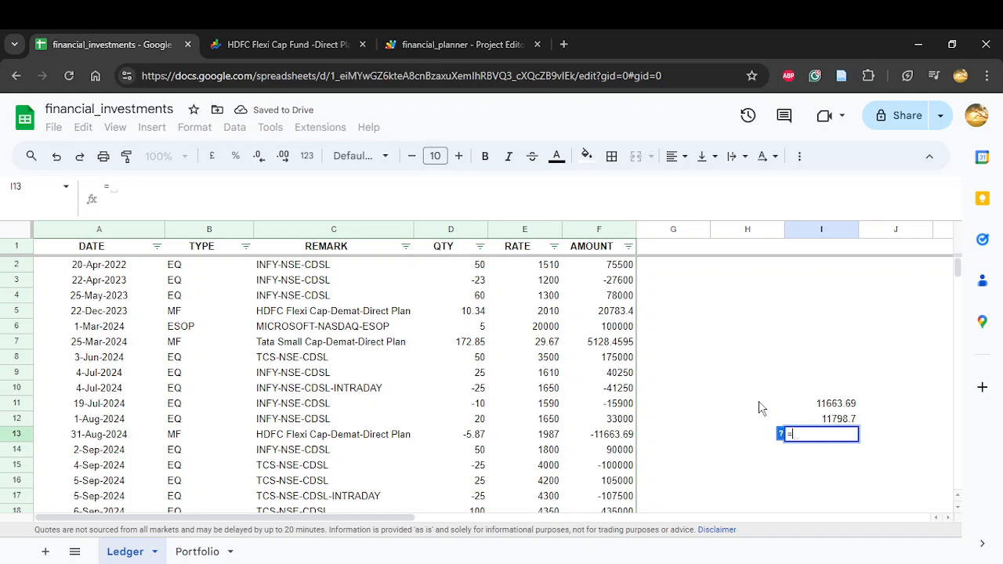
{"action": "key", "text": "Up"}
{"action": "key", "text": "Up"}
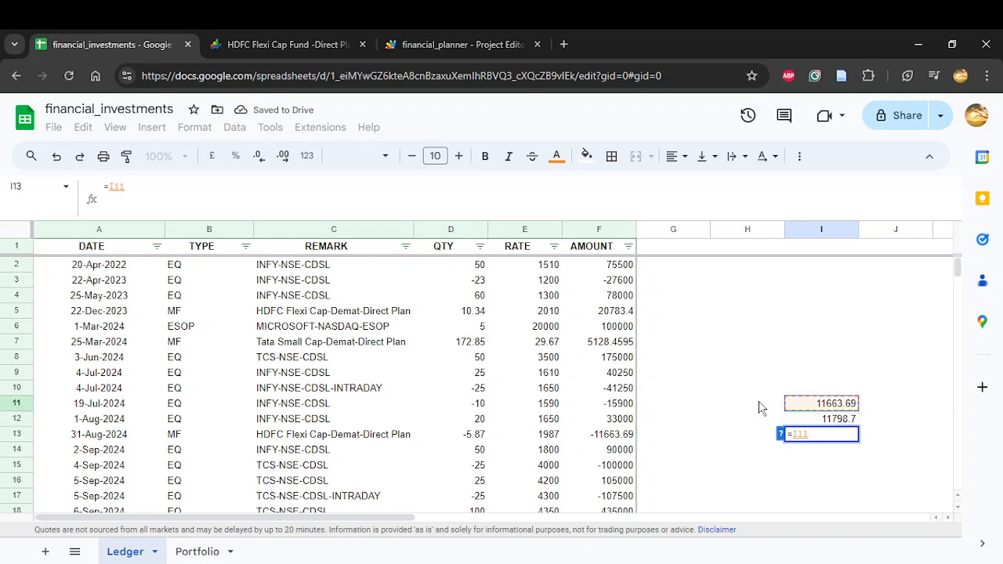
{"action": "type", "text": "-"}
{"action": "key", "text": "Down"}
{"action": "key", "text": "Up"}
{"action": "key", "text": "Up"}
{"action": "key", "text": "Return"}
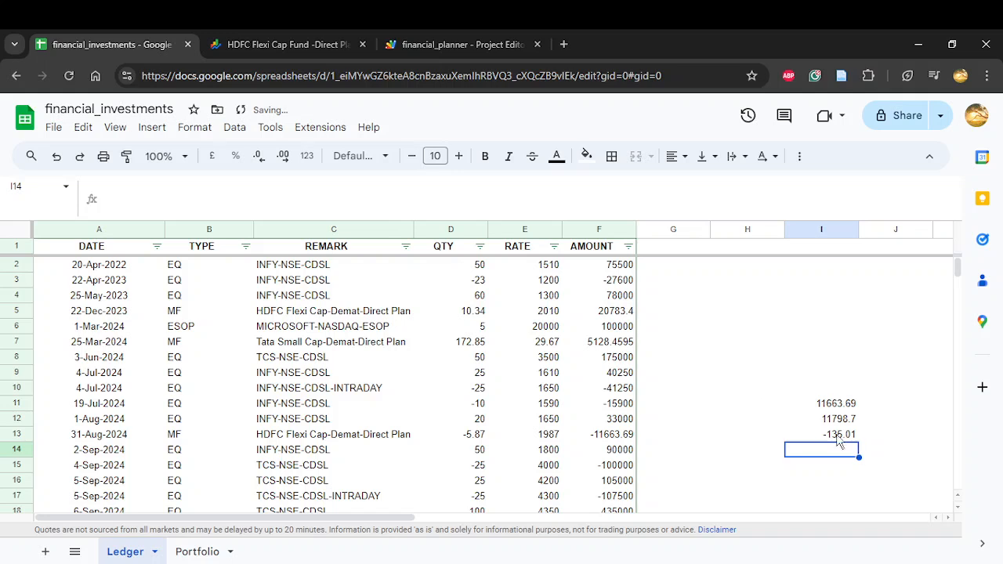
Step: Compare the Ledger calculation with HDFC Flexi Cap's STCG on Portfolio, and check its % RETURN formula in V10 and INFY's LTCG formula in T7
{"action": "left_click", "coordinate": [199, 552]}
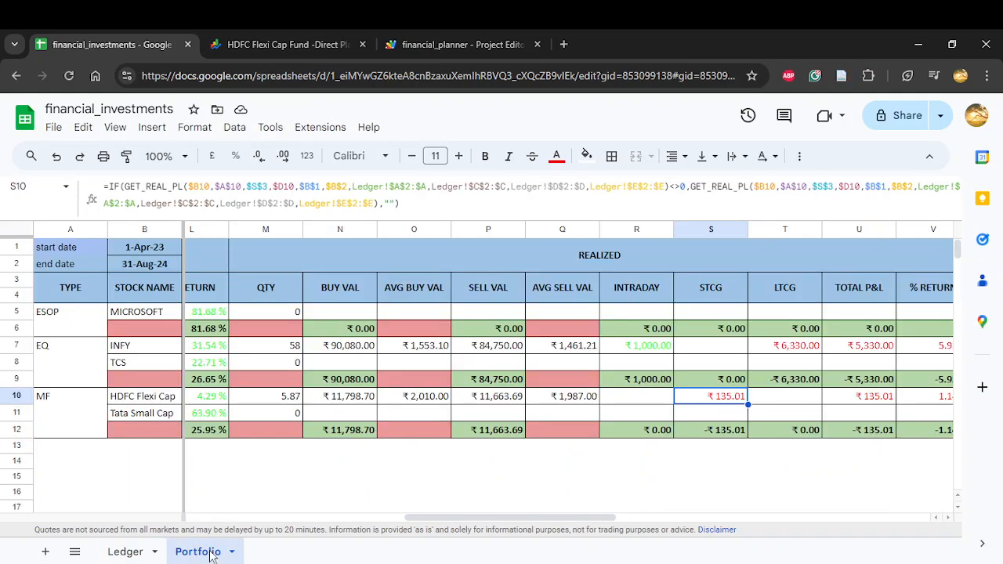
{"action": "left_click", "coordinate": [127, 552]}
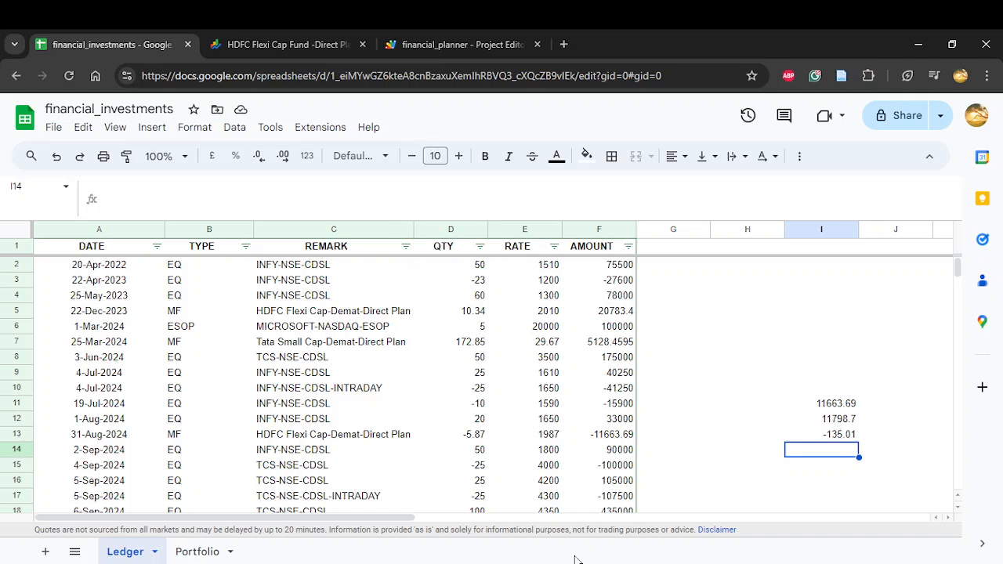
{"action": "left_click", "coordinate": [186, 555]}
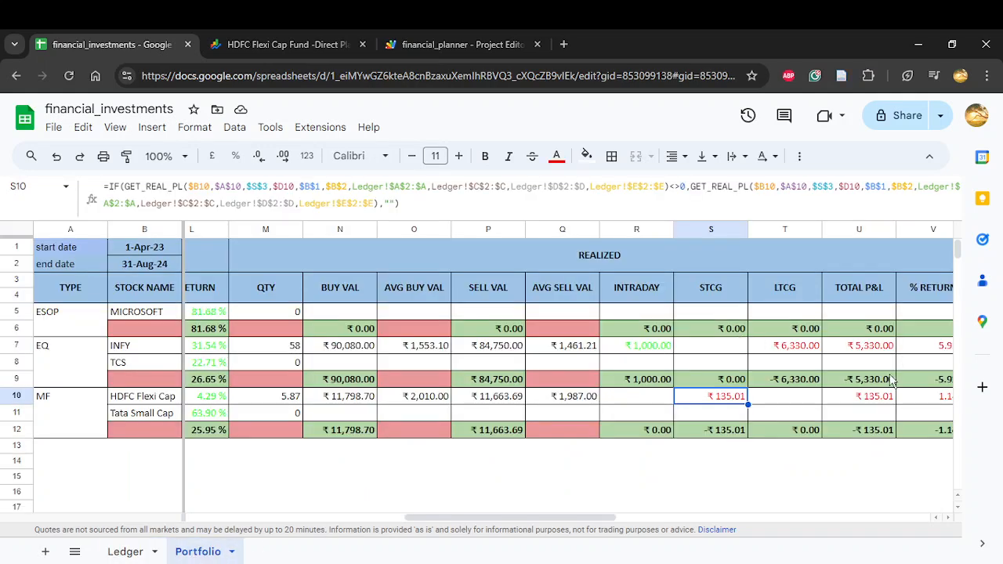
{"action": "left_click", "coordinate": [835, 402]}
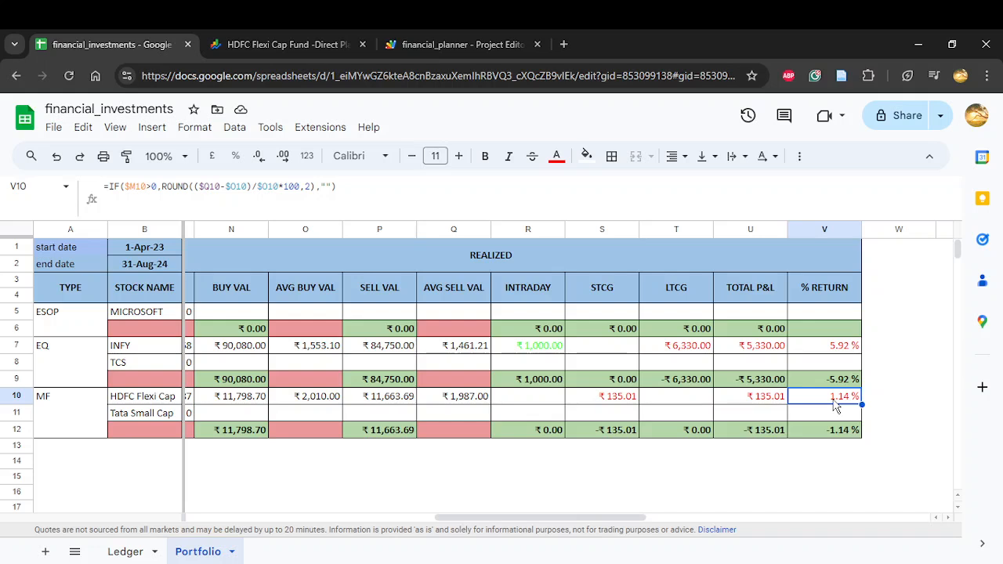
{"action": "left_click", "coordinate": [673, 351]}
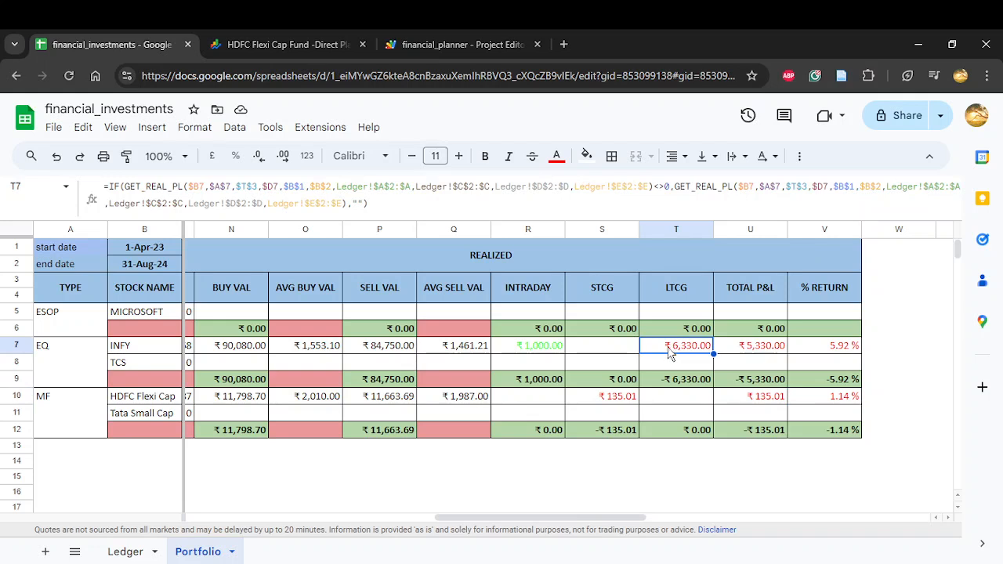
Step: Clear the scratch calculations in I11:I14 on the Ledger sheet
{"action": "left_click", "coordinate": [127, 551]}
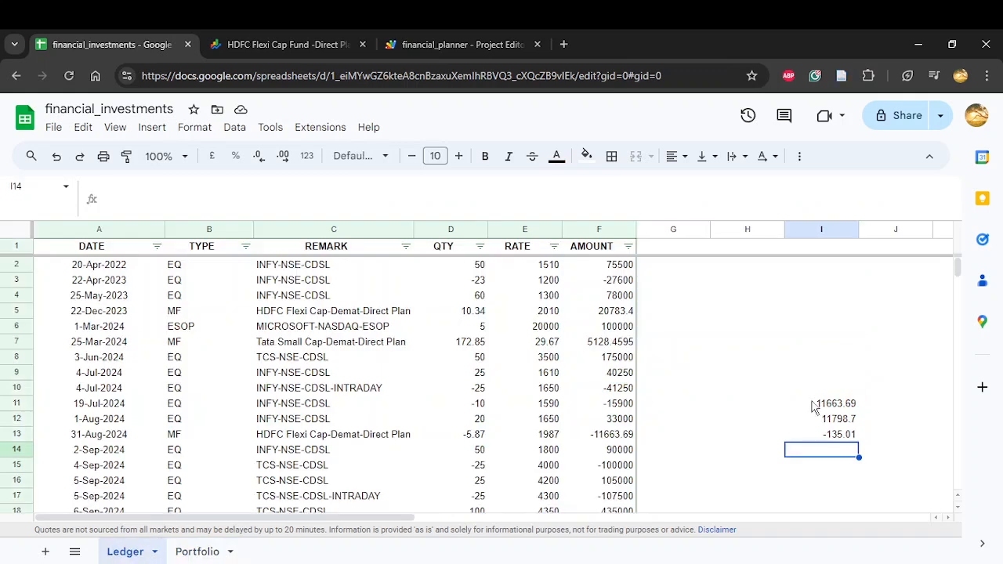
{"action": "left_click_drag", "start_coordinate": [808, 404], "coordinate": [847, 456]}
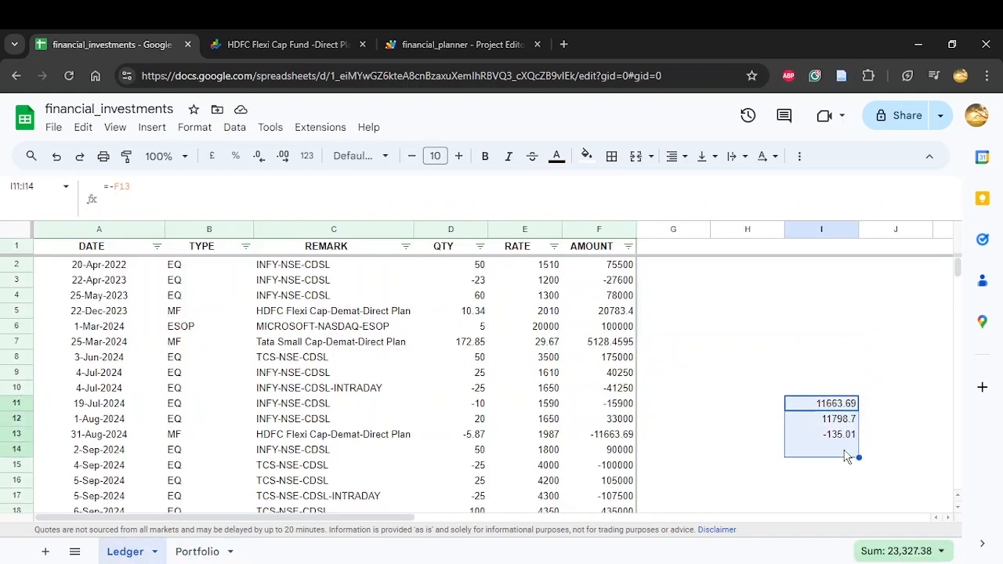
{"action": "key", "text": "Delete"}
{"action": "left_click", "coordinate": [773, 316]}
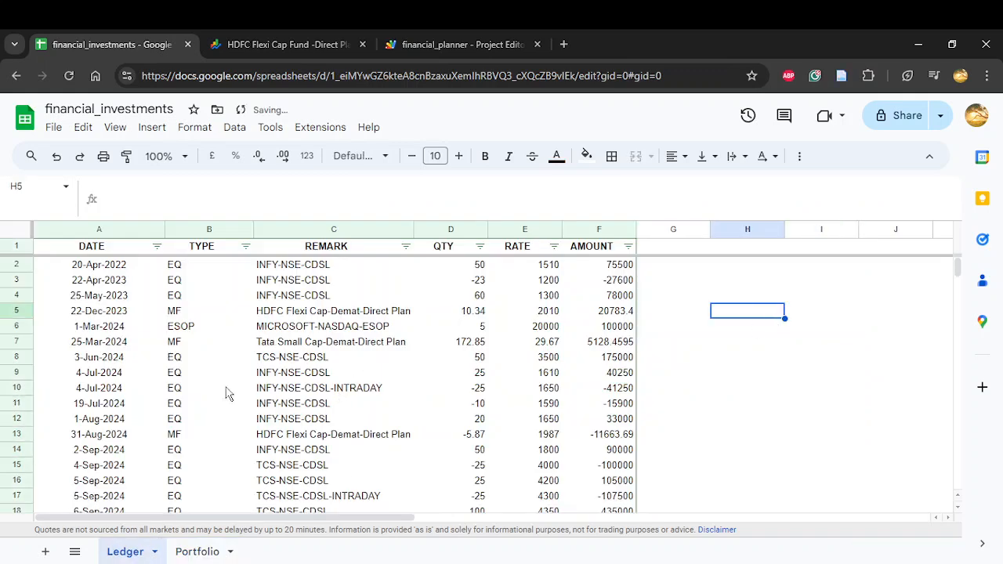
Step: Review the 4-Jul-2024 INFY transactions in rows 9 and 10, sum the sold quantities D3 and D11, and examine the first purchase in D2:E2
{"action": "left_click", "coordinate": [16, 373]}
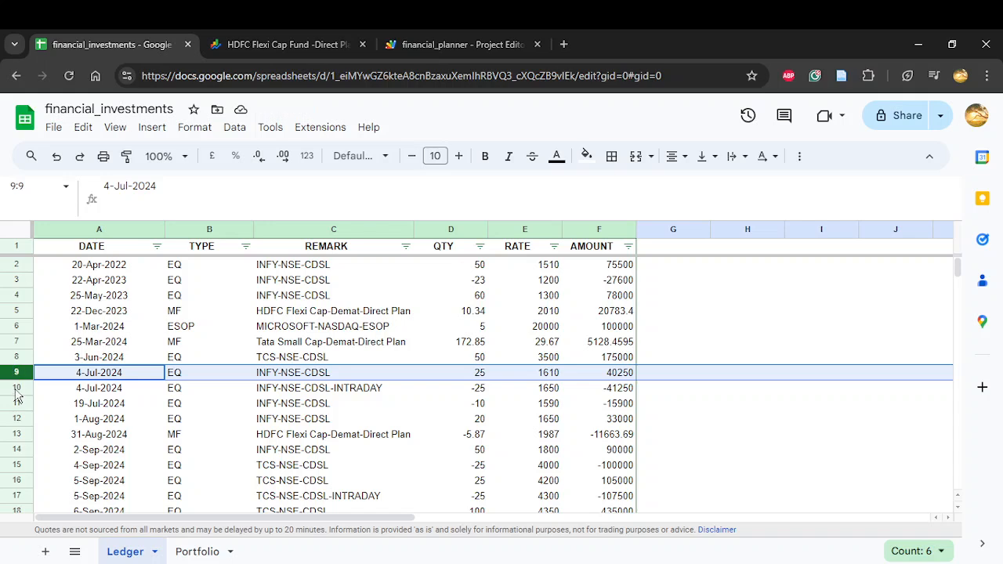
{"action": "left_click", "coordinate": [15, 388], "text": "ctrl"}
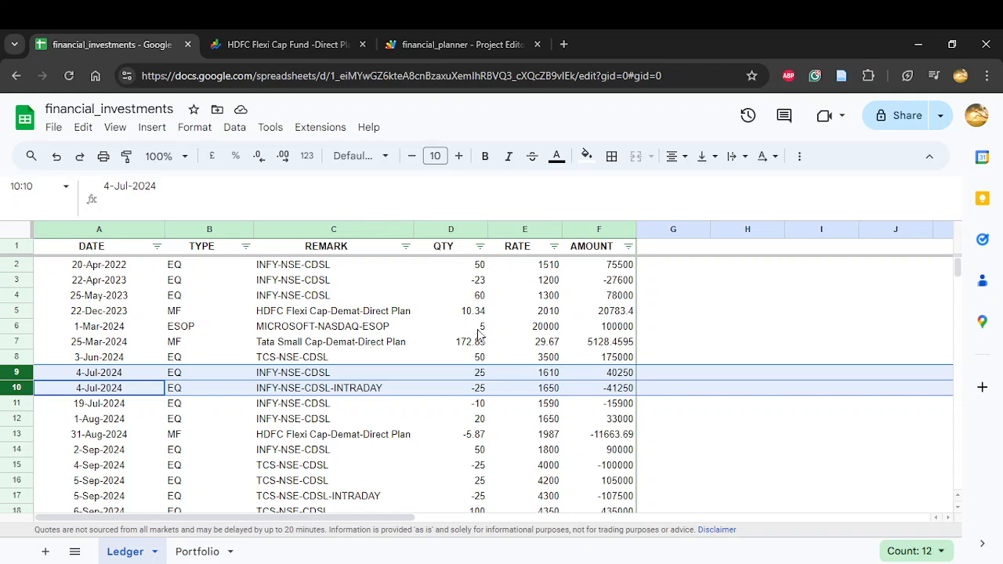
{"action": "left_click", "coordinate": [480, 284]}
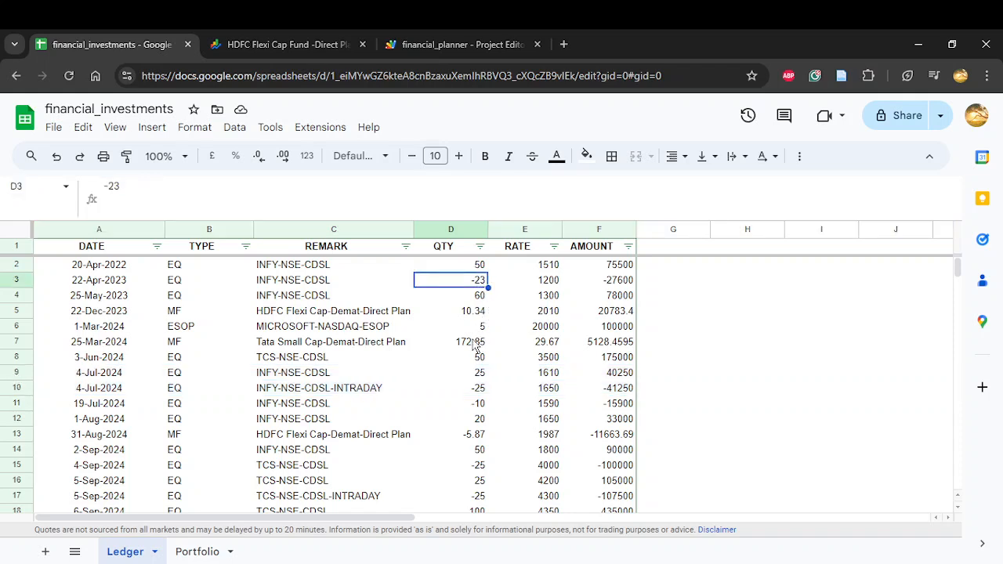
{"action": "left_click", "coordinate": [483, 410], "text": "ctrl"}
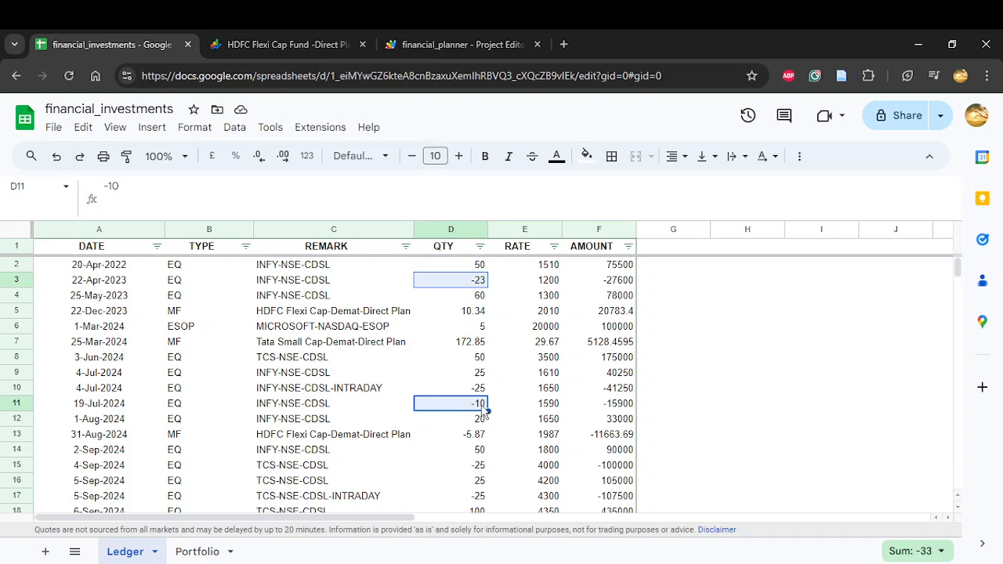
{"action": "left_click", "coordinate": [466, 267]}
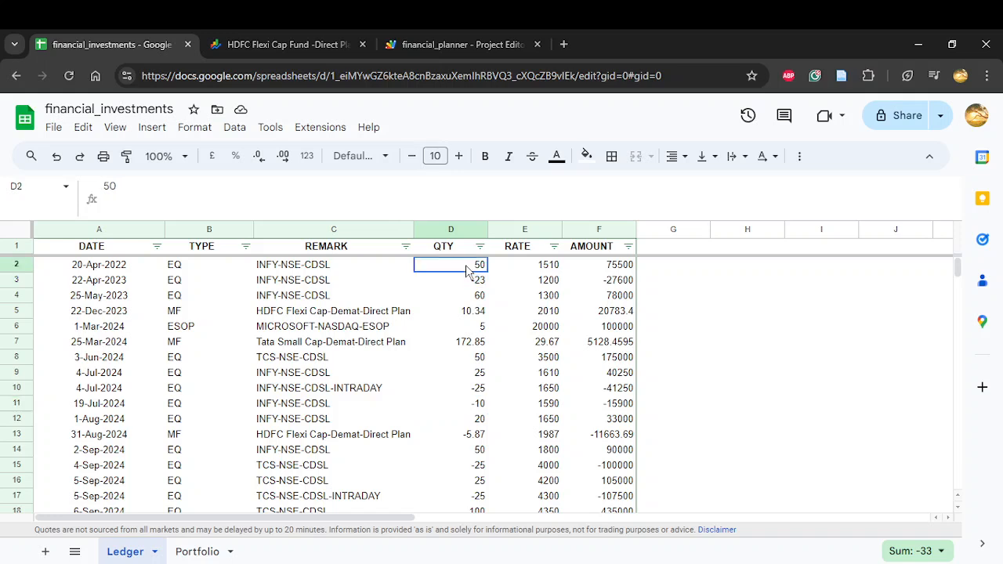
{"action": "left_click_drag", "start_coordinate": [466, 271], "coordinate": [553, 268]}
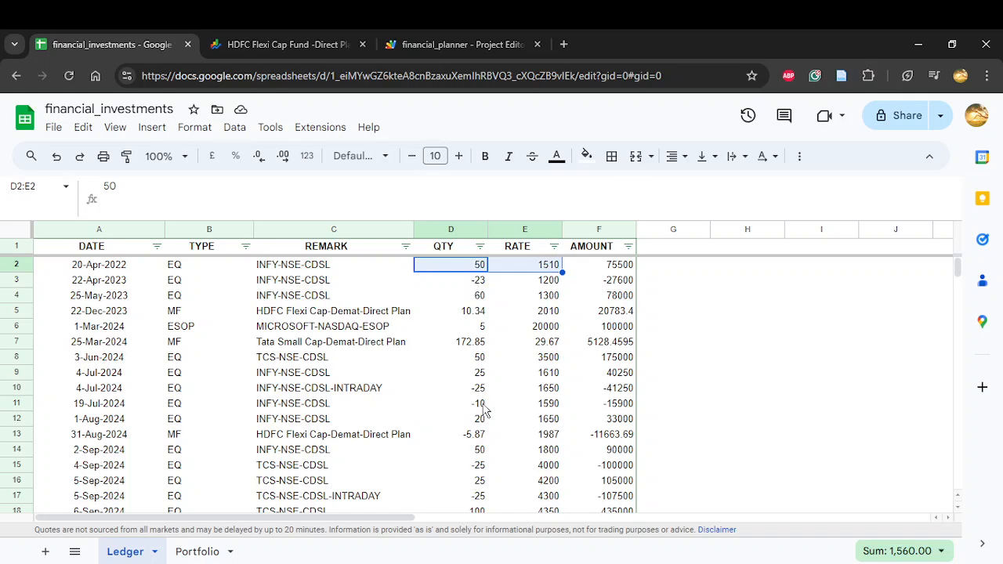
Step: Calculate the purchase cost of 33 INFY shares in H5 by multiplying 33 by the first purchase rate in E2
{"action": "left_click", "coordinate": [752, 314]}
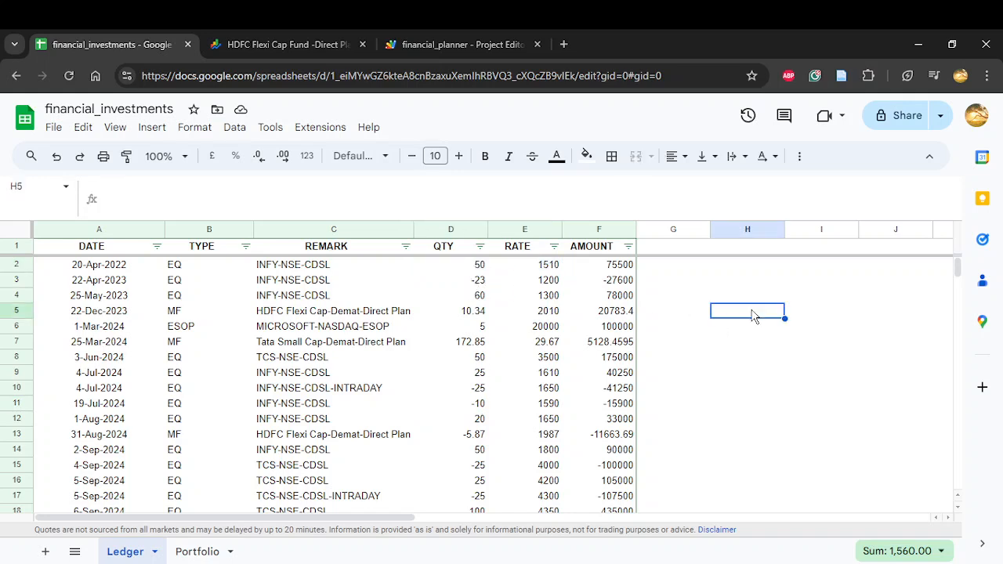
{"action": "type", "text": "=33*"}
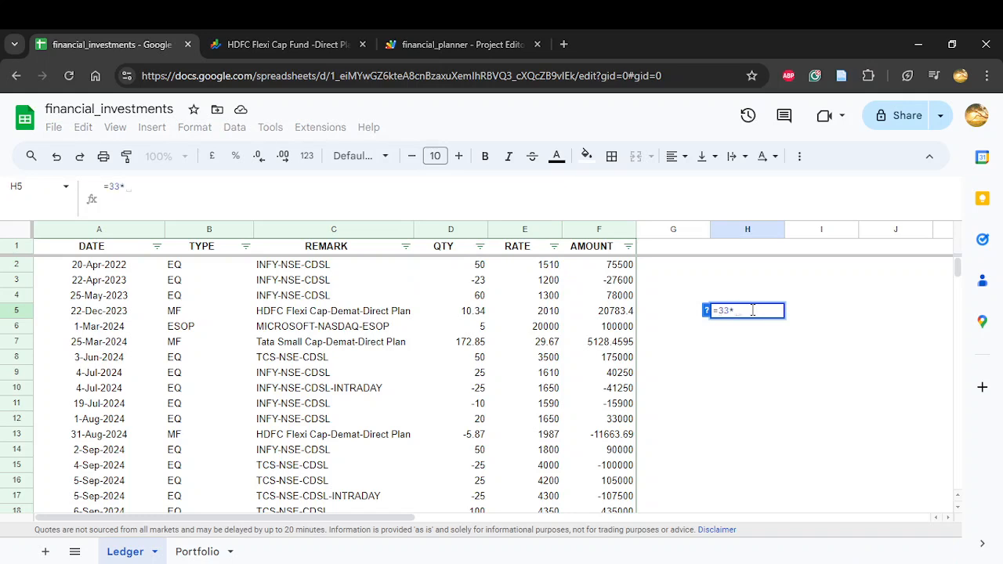
{"action": "left_click", "coordinate": [549, 266]}
{"action": "key", "text": "Return"}
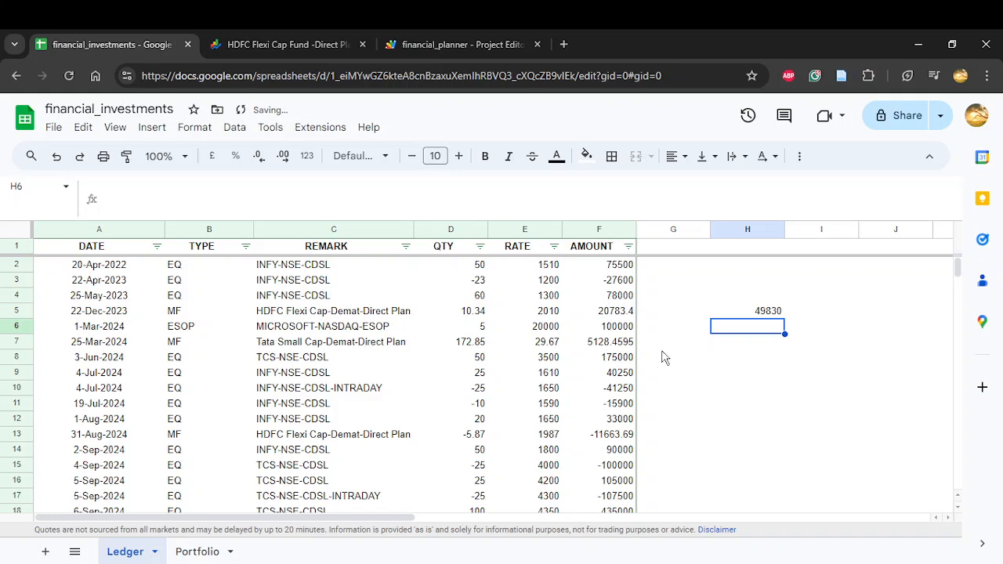
Step: Calculate the INFY sale value in H6 with the formula =-D3*E3-D11*E11, covering the sales in rows 3 and 11
{"action": "type", "text": "=-"}
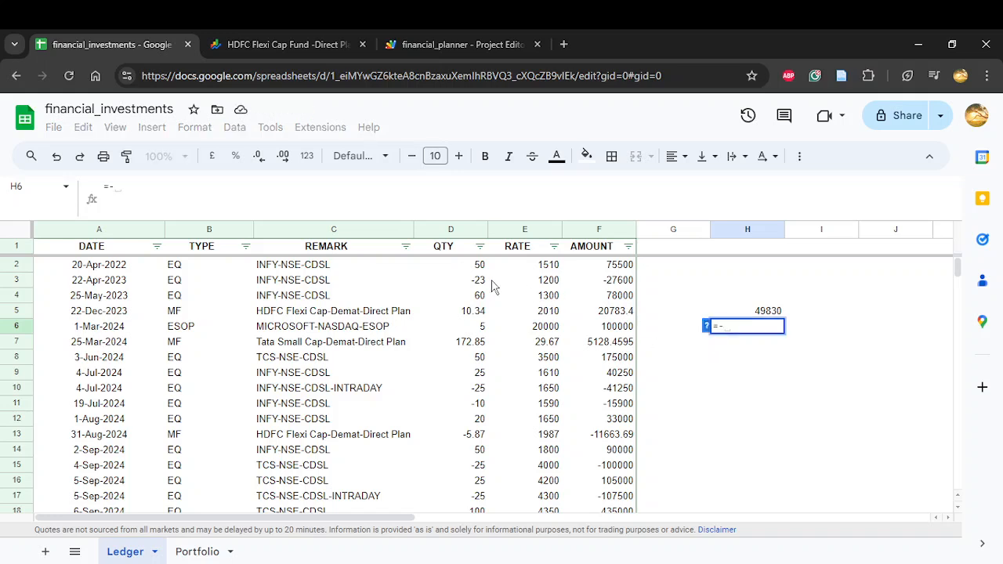
{"action": "left_click", "coordinate": [476, 284]}
{"action": "type", "text": "*"}
{"action": "left_click", "coordinate": [557, 285]}
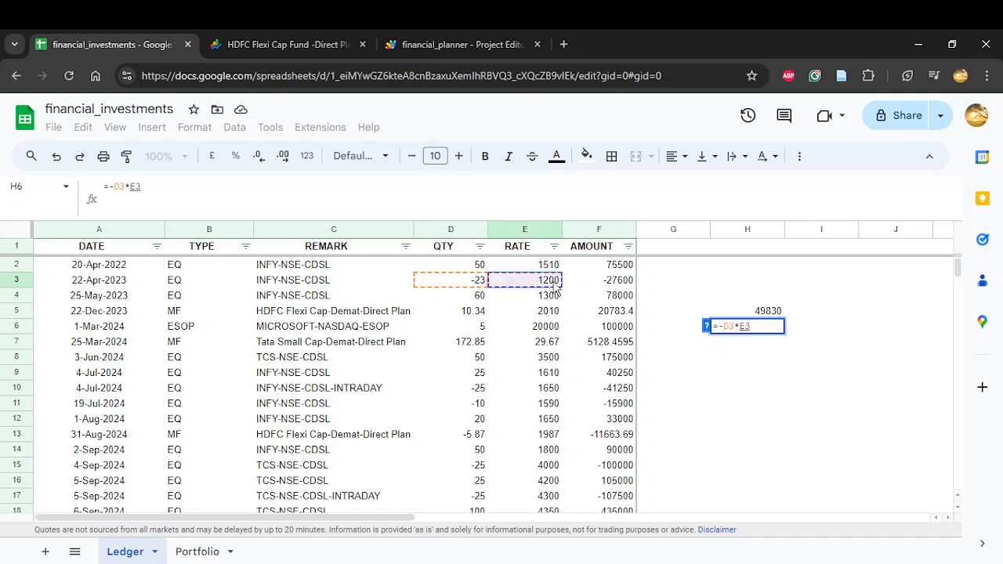
{"action": "type", "text": "-"}
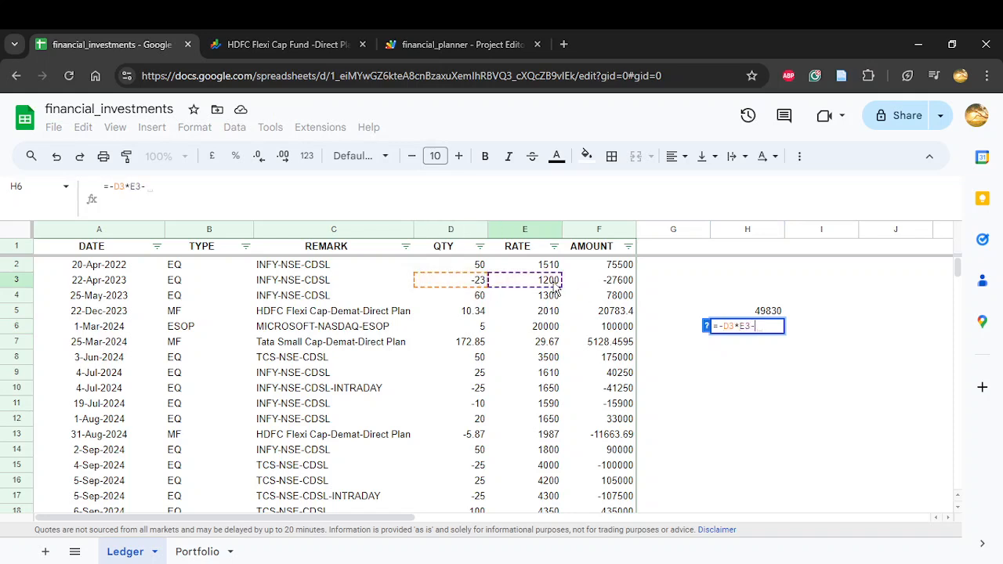
{"action": "left_click", "coordinate": [479, 406]}
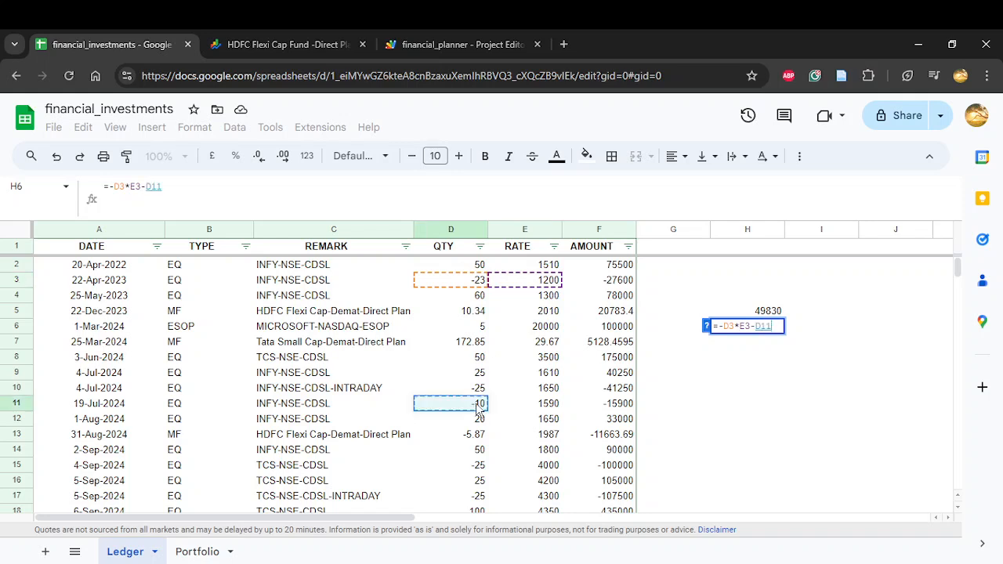
{"action": "type", "text": "*"}
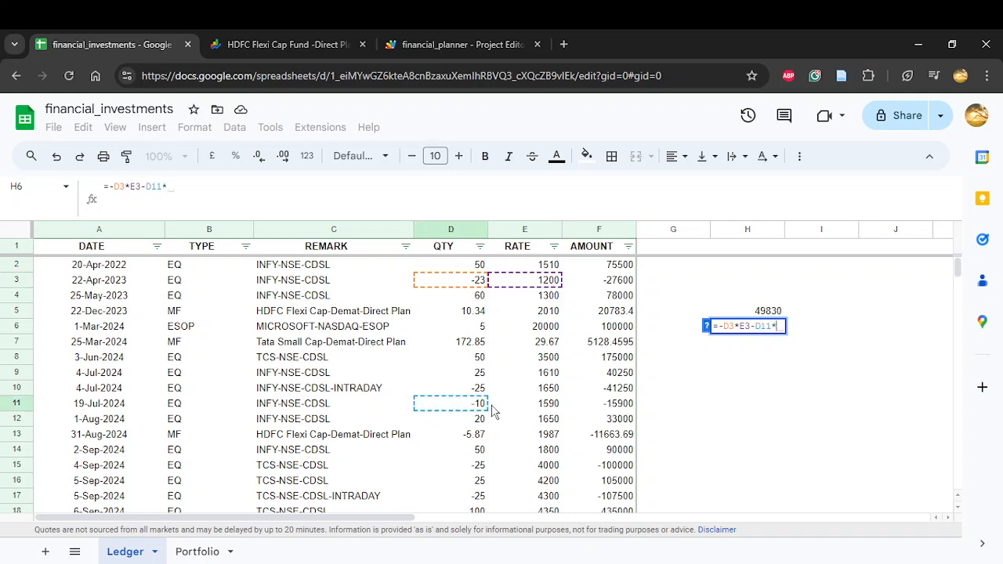
{"action": "left_click", "coordinate": [541, 409]}
{"action": "key", "text": "Return"}
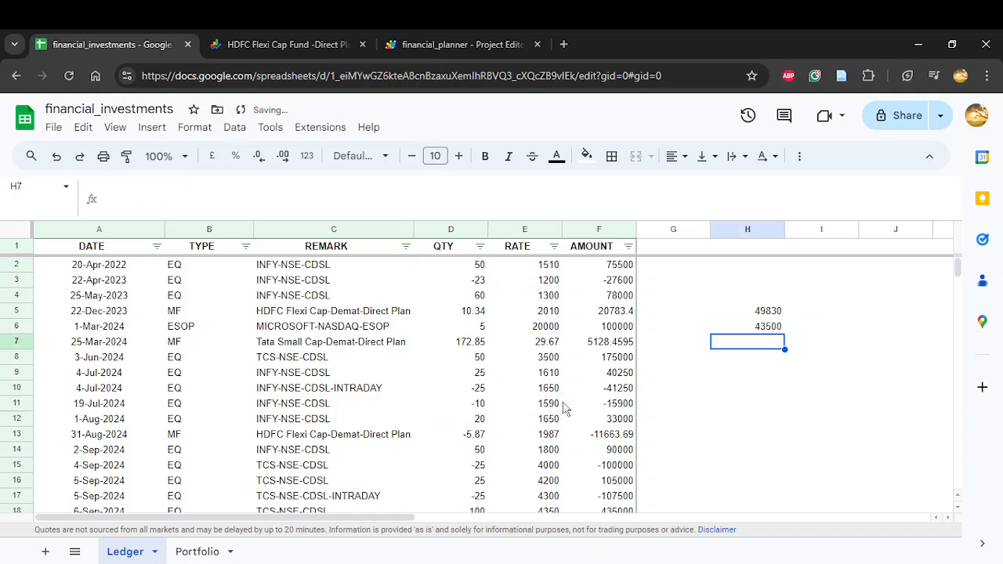
Step: Calculate the INFY difference in H7 by subtracting the sale value in H6 from the purchase cost in H5
{"action": "type", "text": "="}
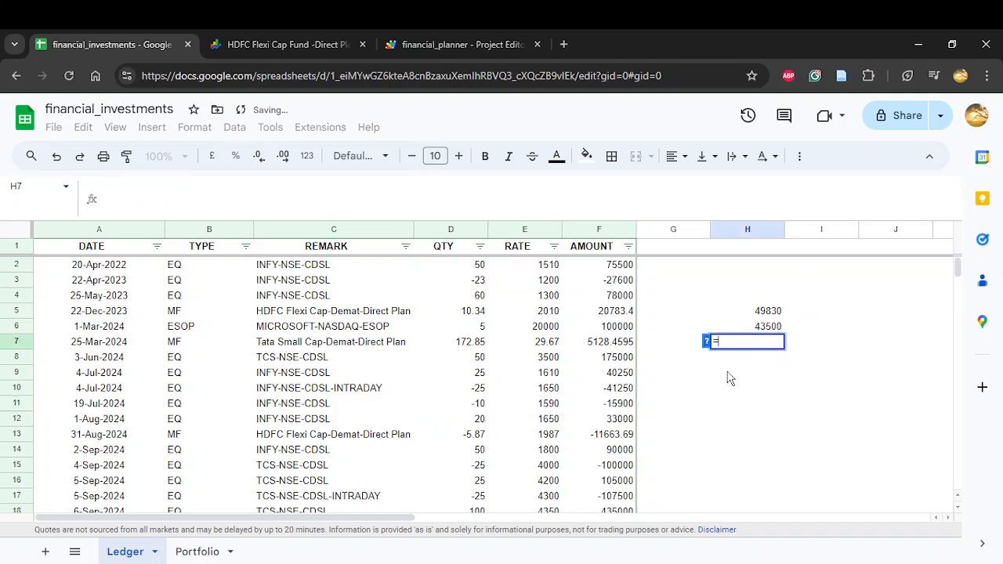
{"action": "key", "text": "Up"}
{"action": "key", "text": "Up"}
{"action": "type", "text": "-"}
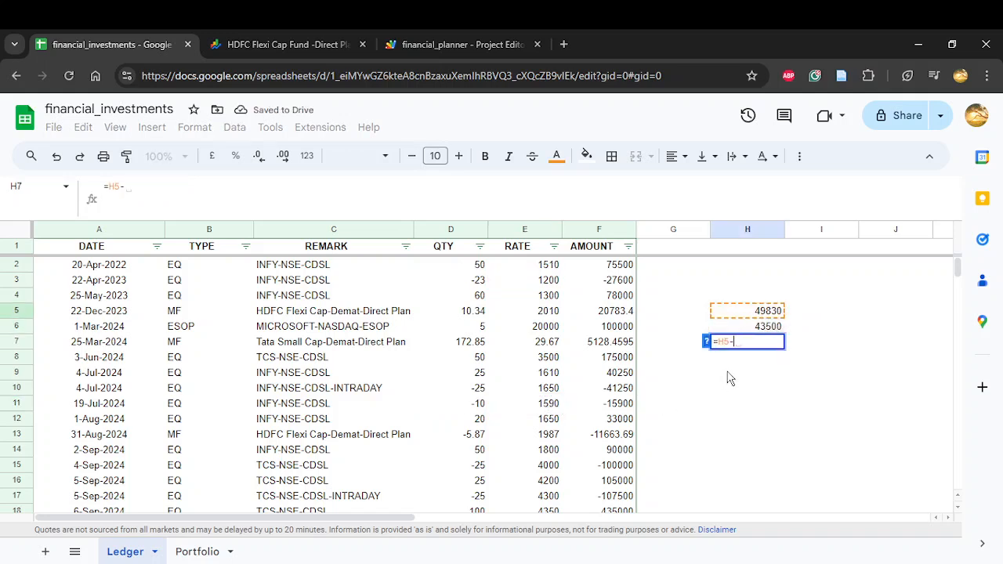
{"action": "key", "text": "Up"}
{"action": "key", "text": "Return"}
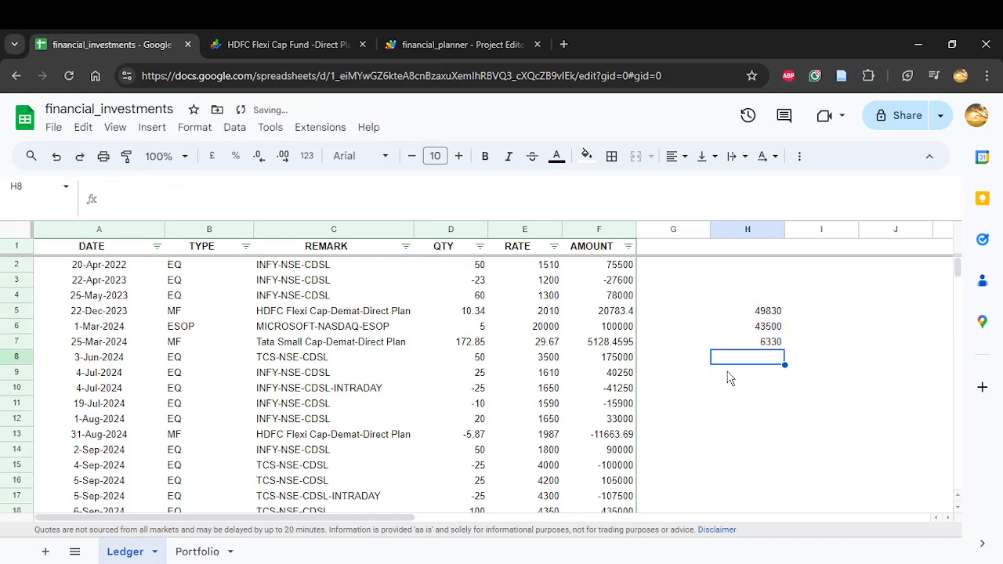
Step: Compare the H7 result with INFY's LTCG on the Portfolio sheet and review the Realized and Unrealized blocks
{"action": "left_click", "coordinate": [764, 348]}
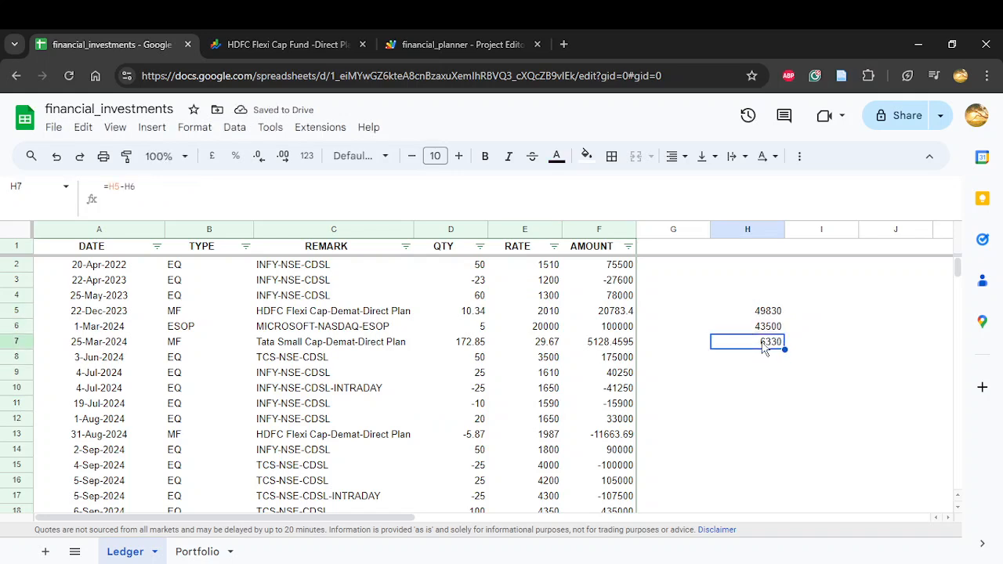
{"action": "left_click", "coordinate": [212, 552]}
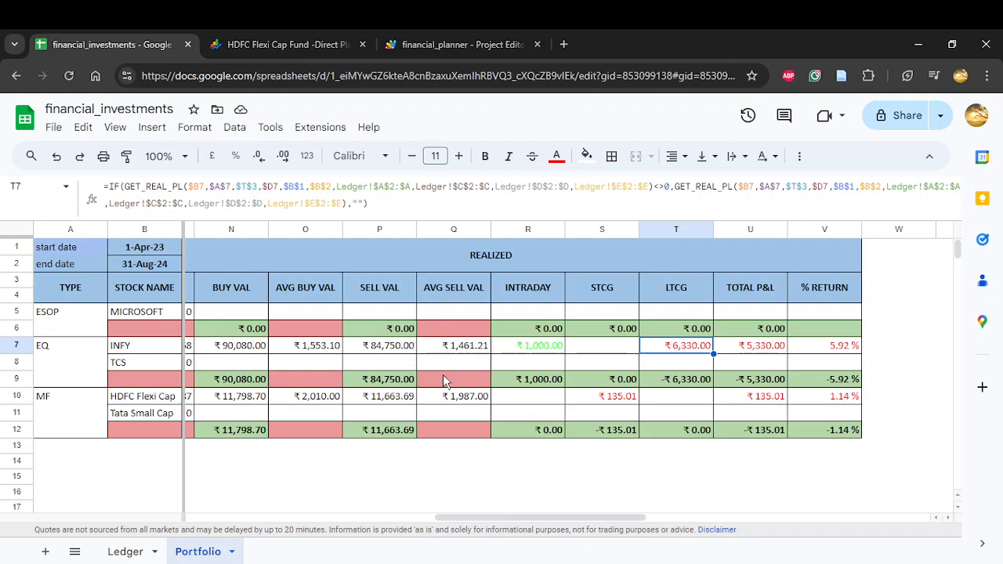
{"action": "scroll", "coordinate": [443, 376], "scroll_direction": "left", "scroll_amount": 2}
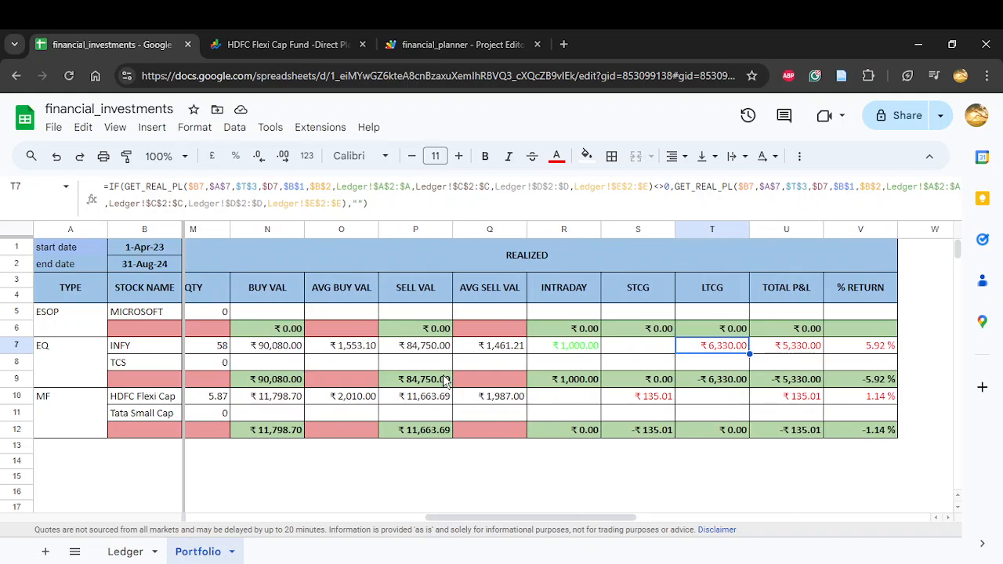
{"action": "scroll", "coordinate": [443, 380], "scroll_direction": "left", "scroll_amount": 8}
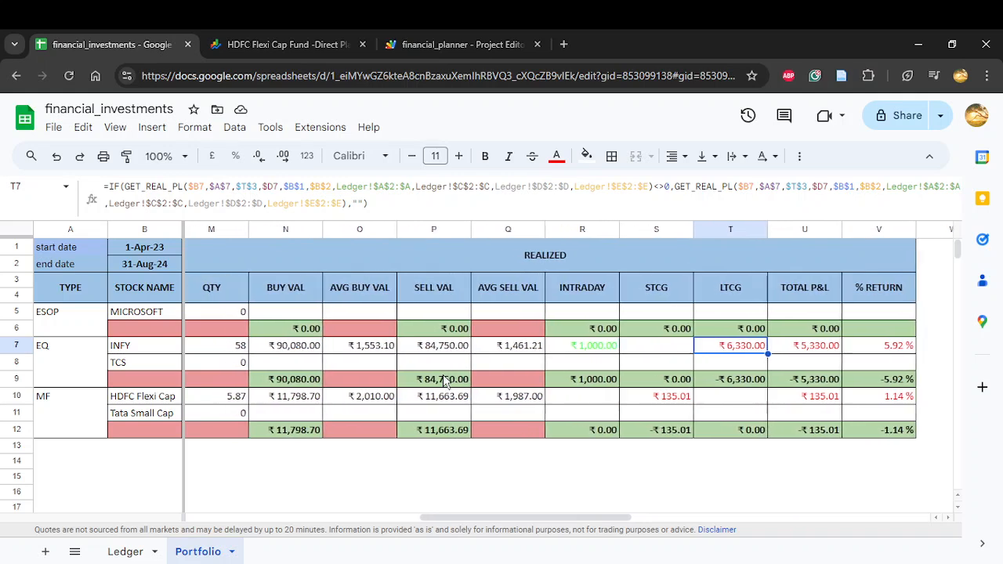
{"action": "scroll", "coordinate": [443, 378], "scroll_direction": "left", "scroll_amount": 20}
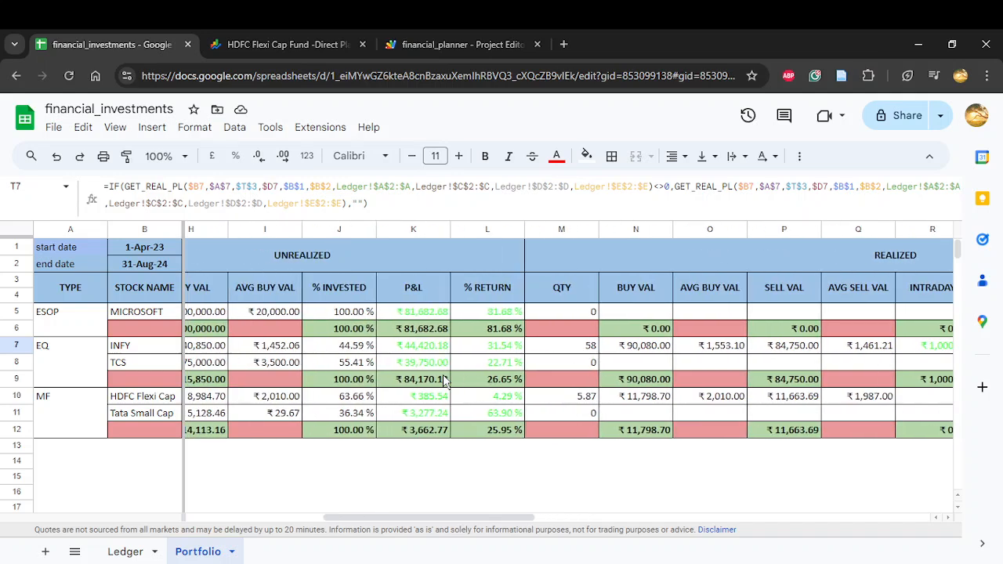